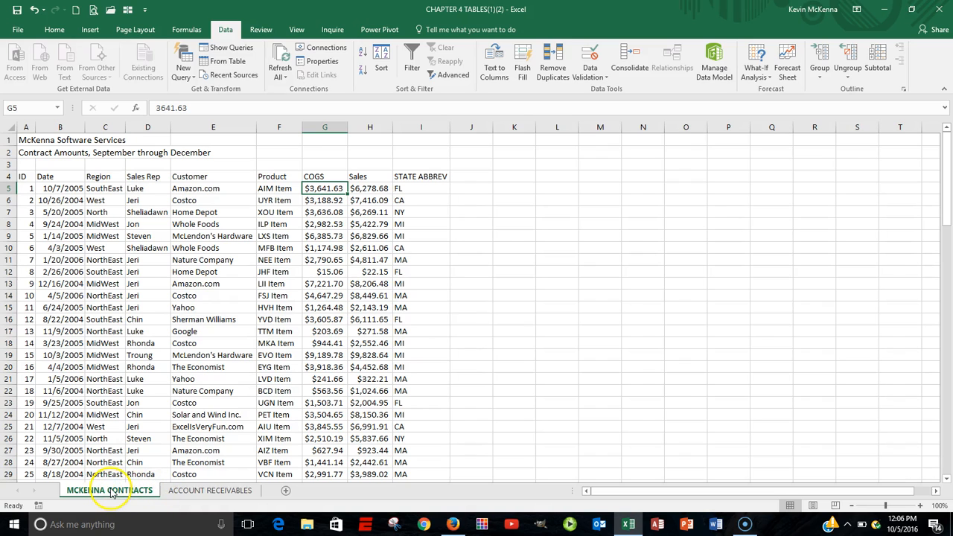
Step: Turn on filtering for the header row of the contracts table on the McKenna Contracts sheet
click(198, 492)
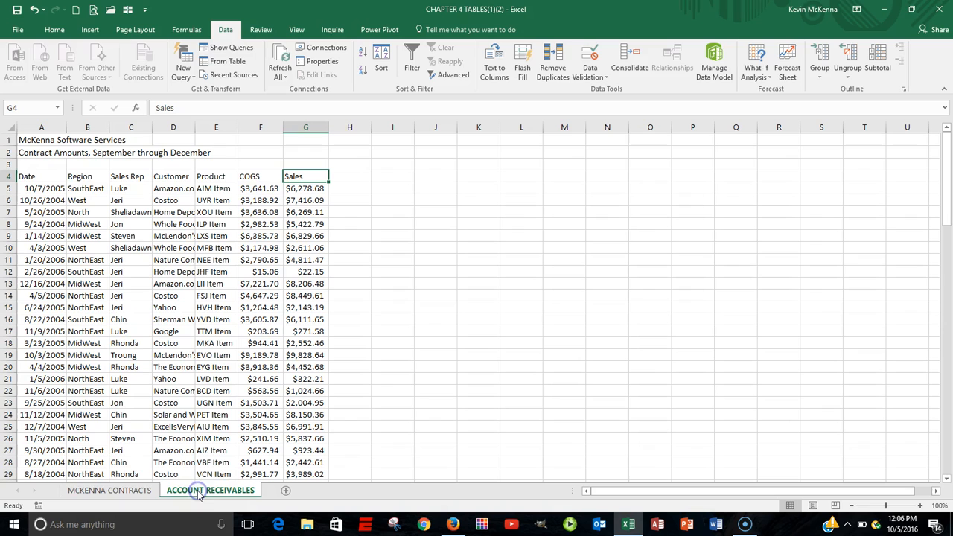
click(109, 491)
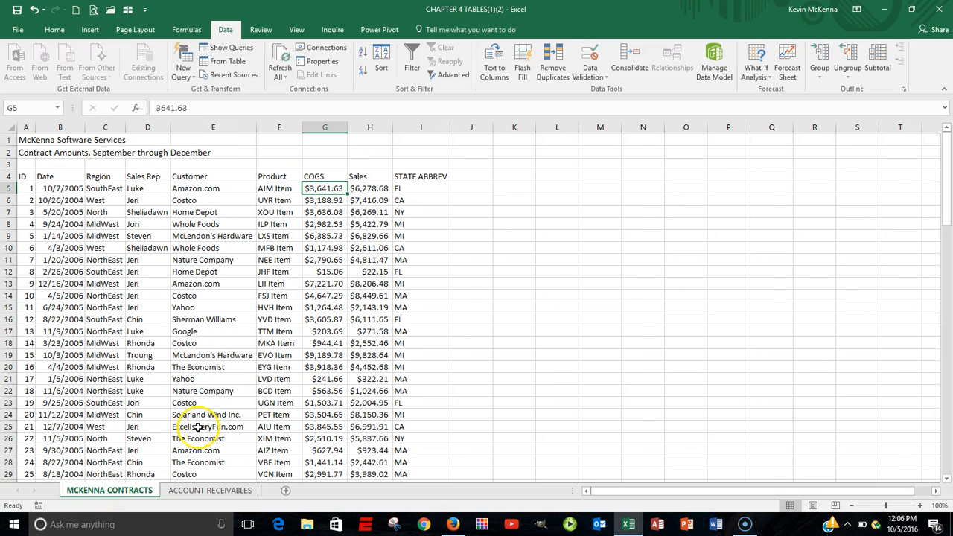
click(63, 177)
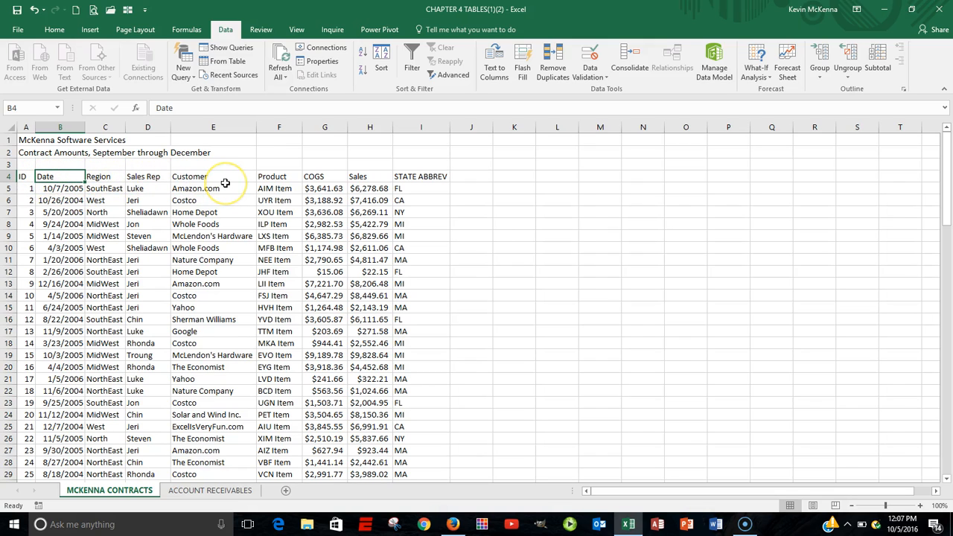
click(225, 31)
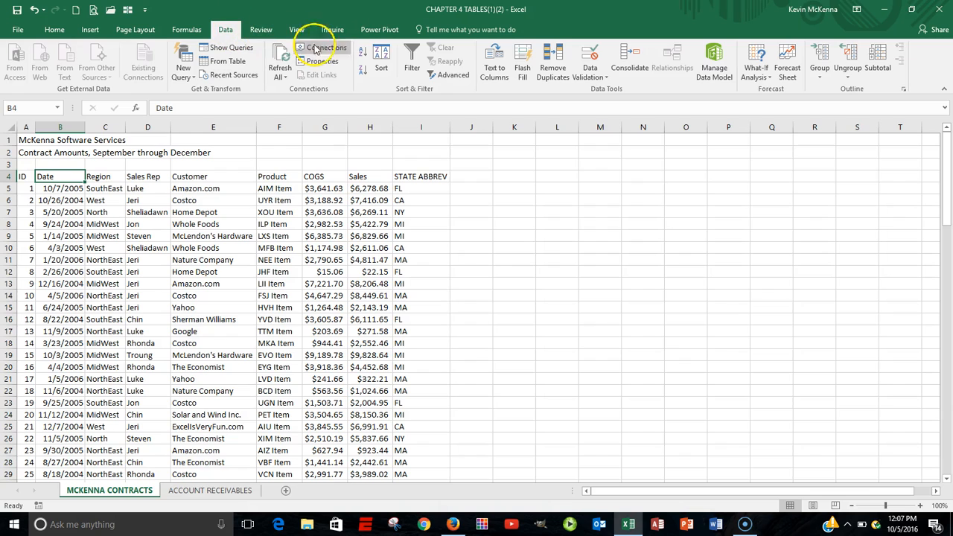
click(414, 58)
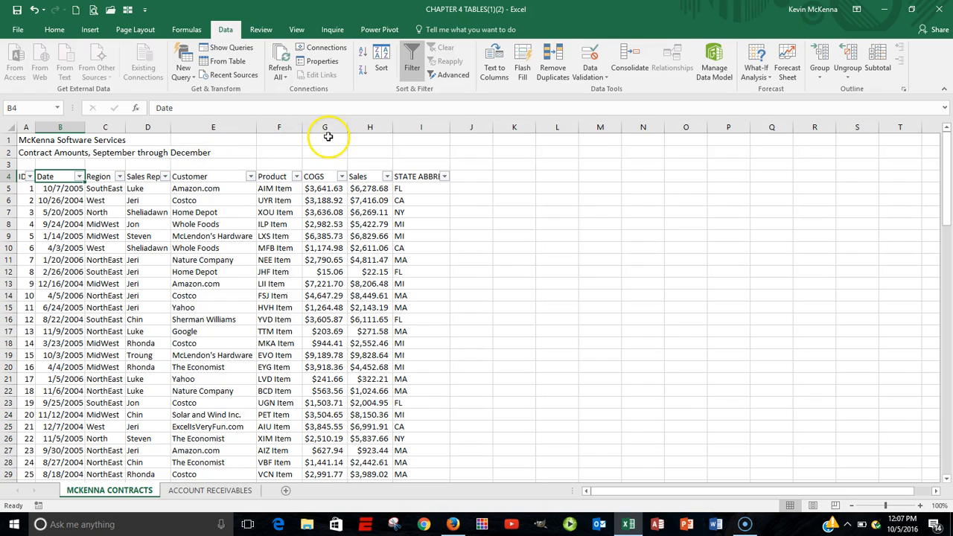
click(415, 54)
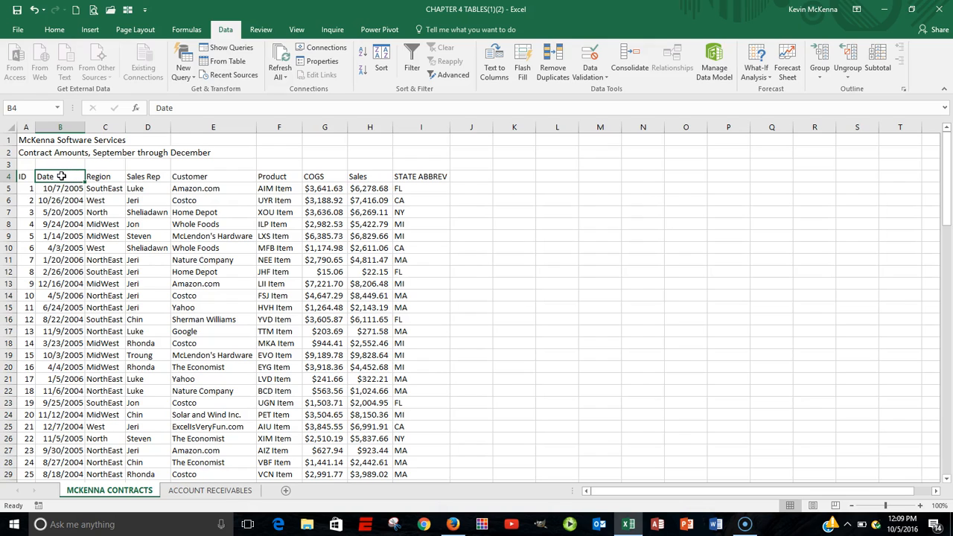
click(414, 60)
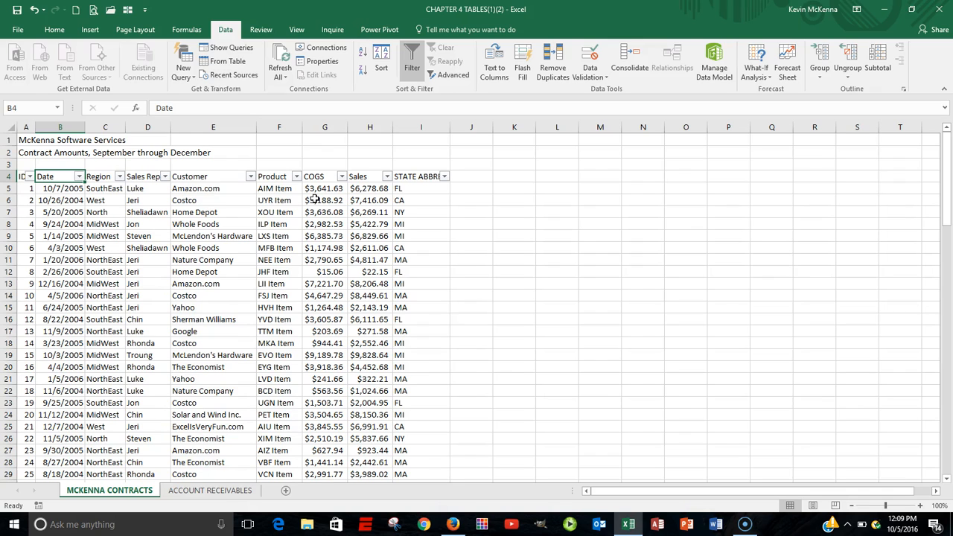
Step: Examine the Date filter list and each column header of the filtered table
click(79, 176)
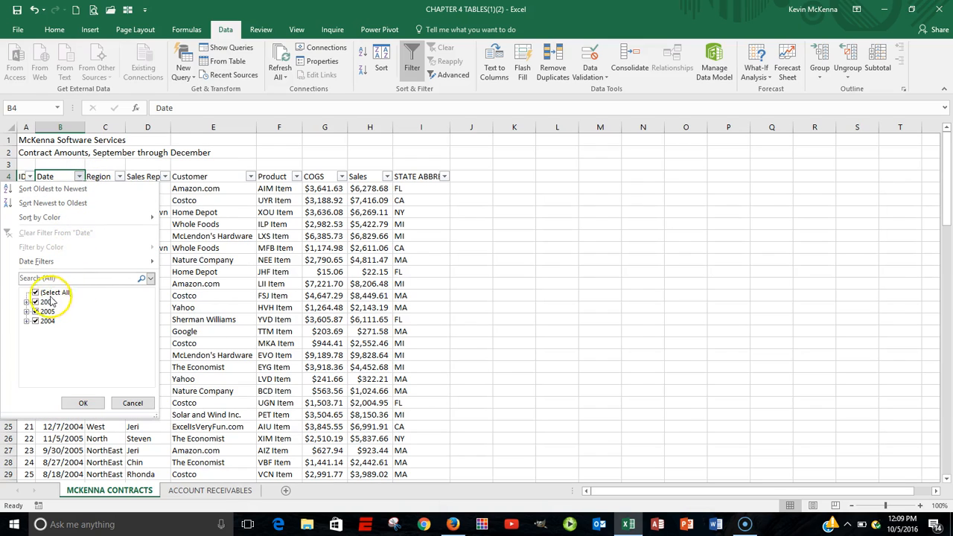
click(133, 403)
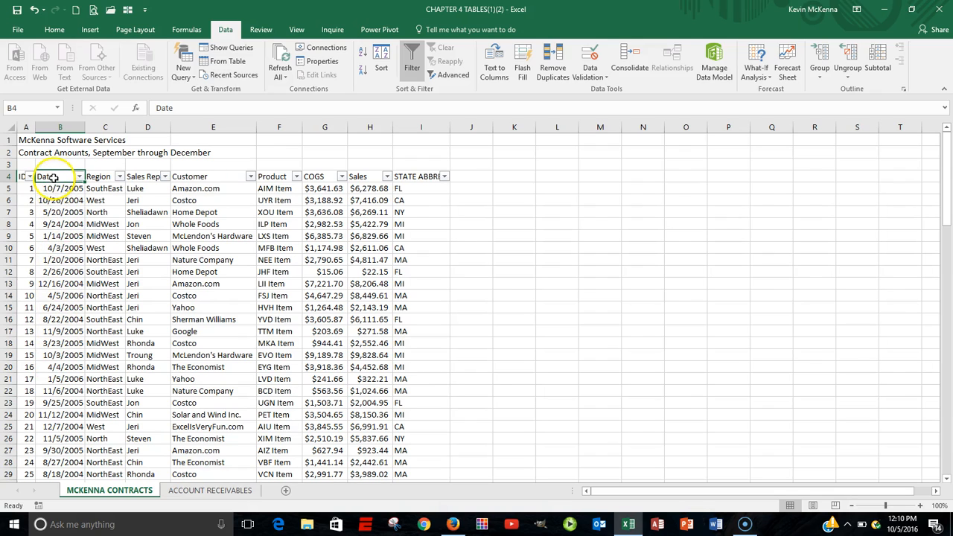
click(100, 176)
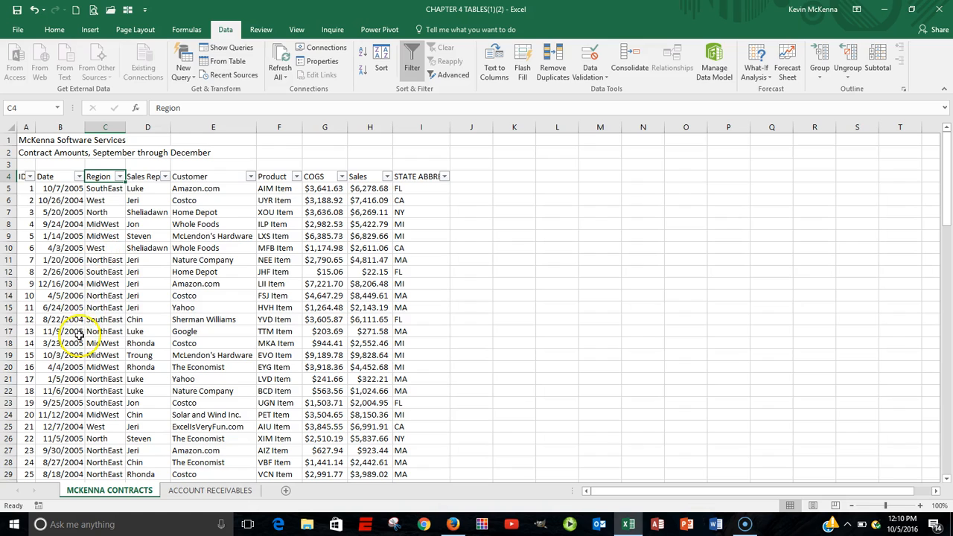
click(143, 176)
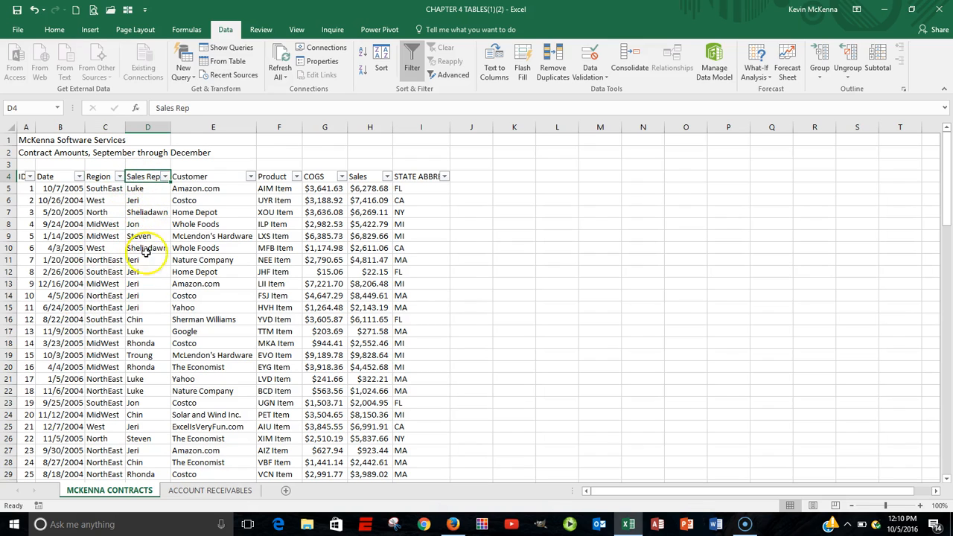
click(200, 176)
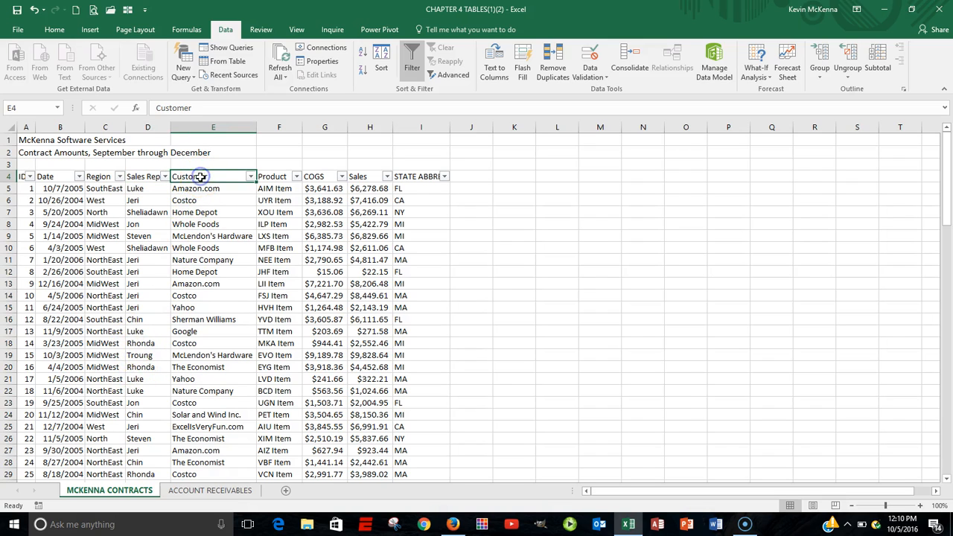
click(276, 178)
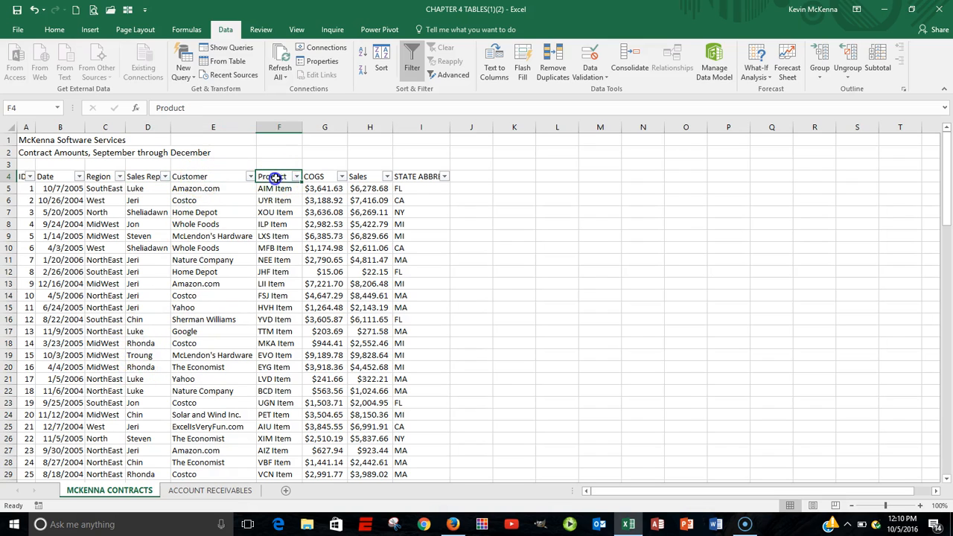
click(319, 176)
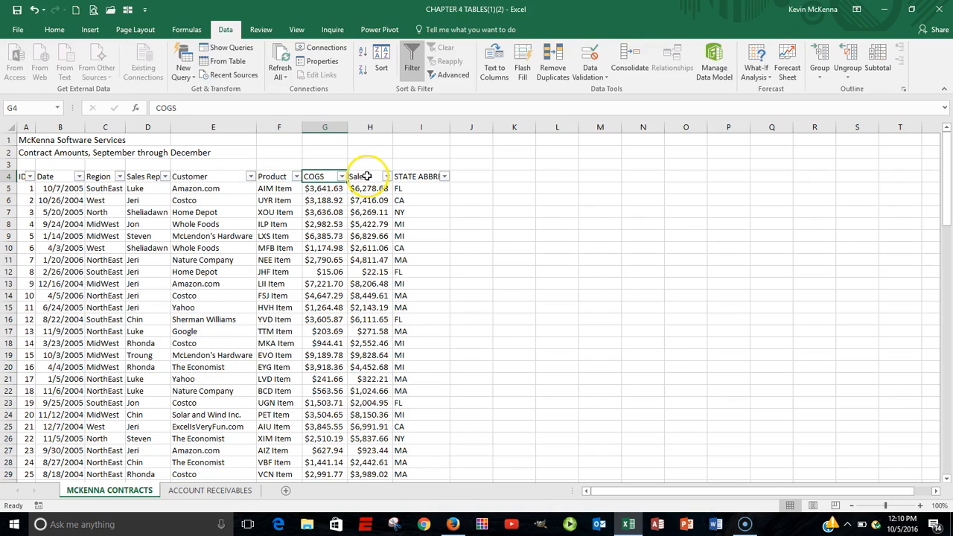
click(367, 176)
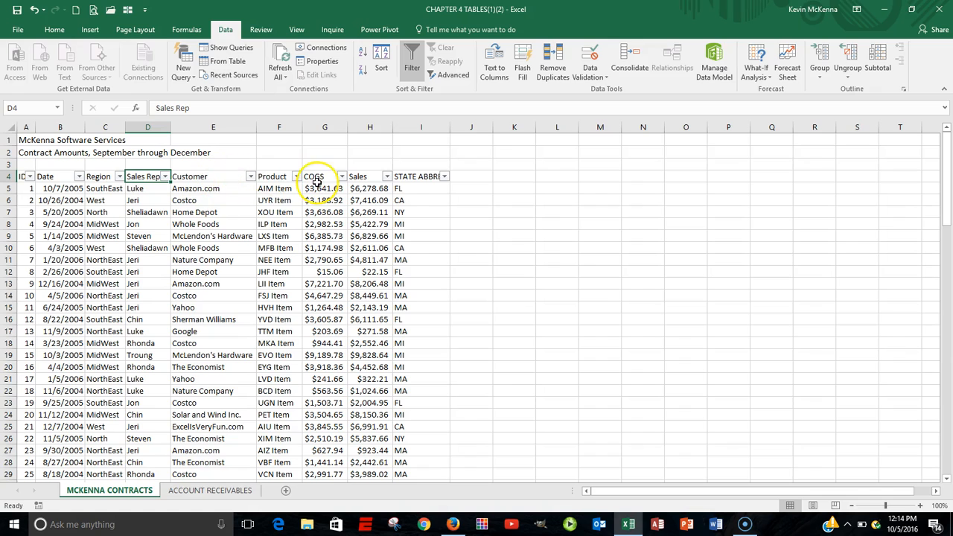
Step: Custom sort the table by Date, oldest to newest
click(109, 188)
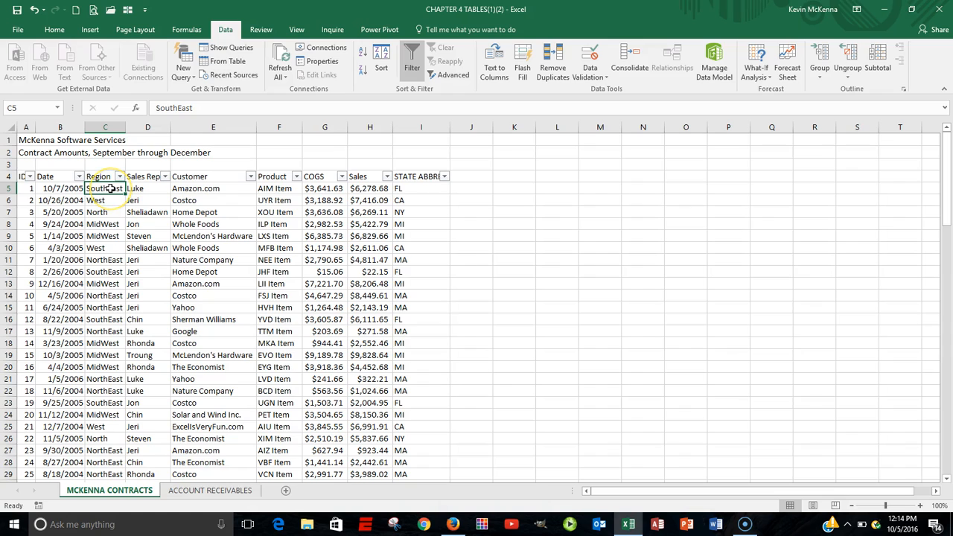
right_click(110, 189)
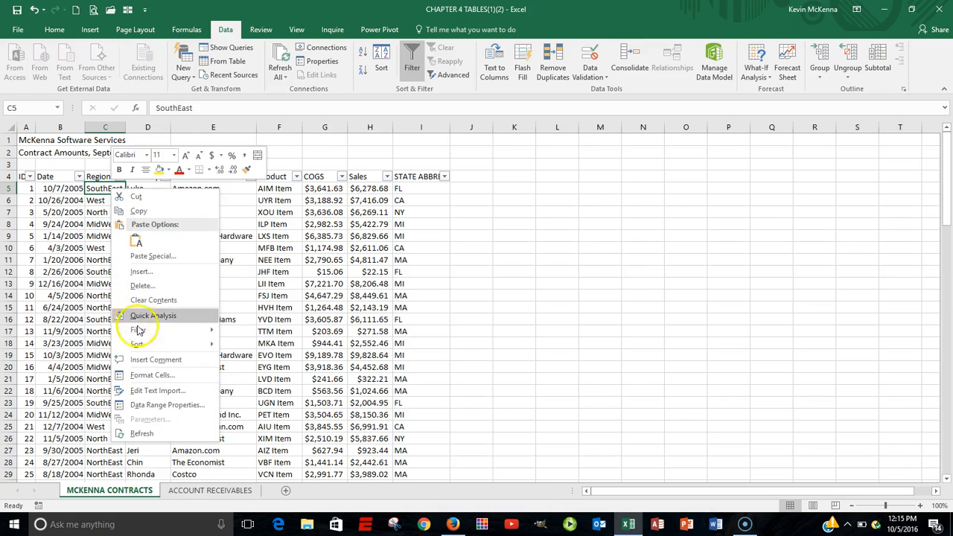
mouse_move(140, 344)
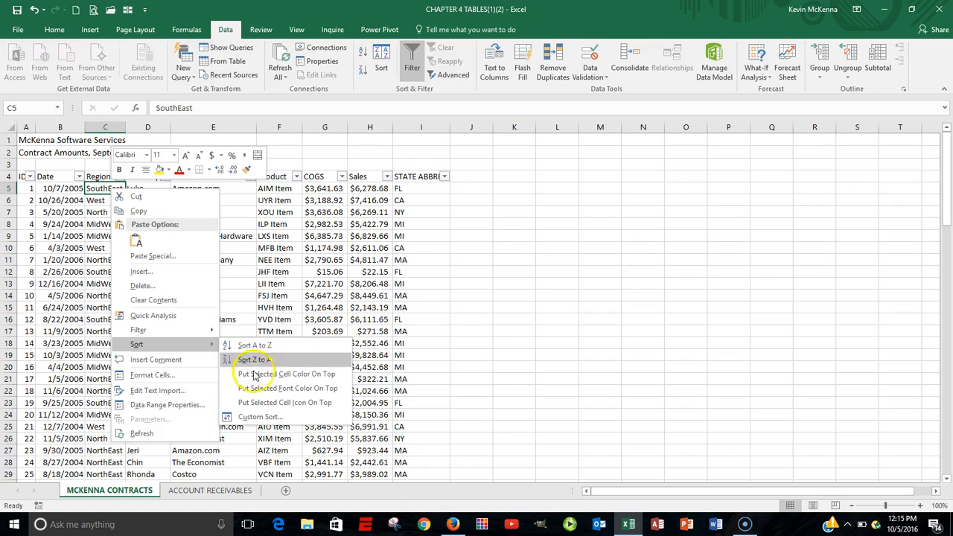
click(268, 417)
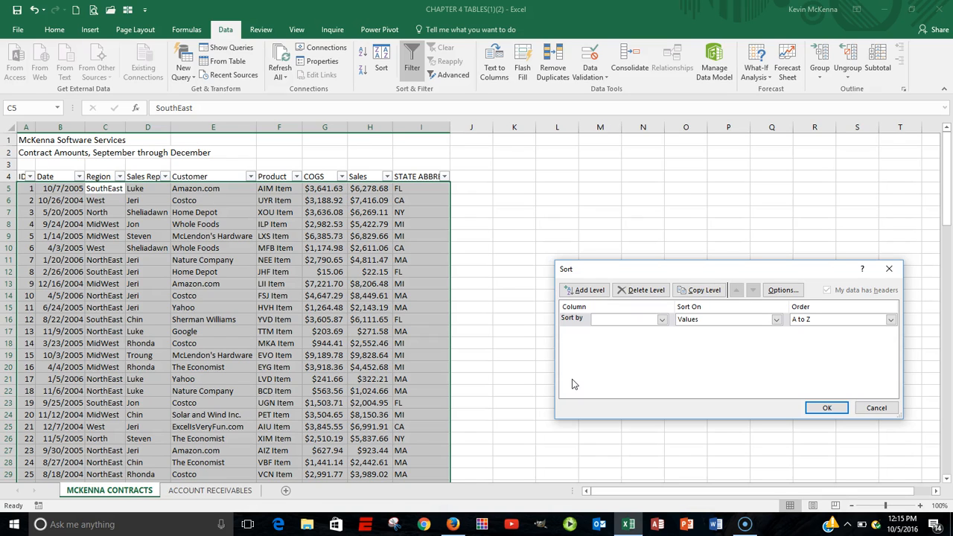
click(662, 320)
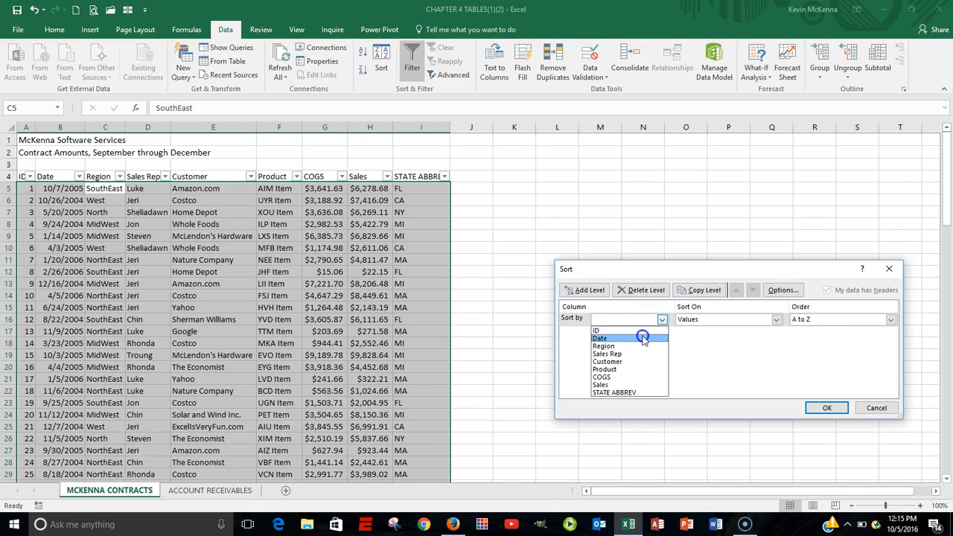
click(643, 338)
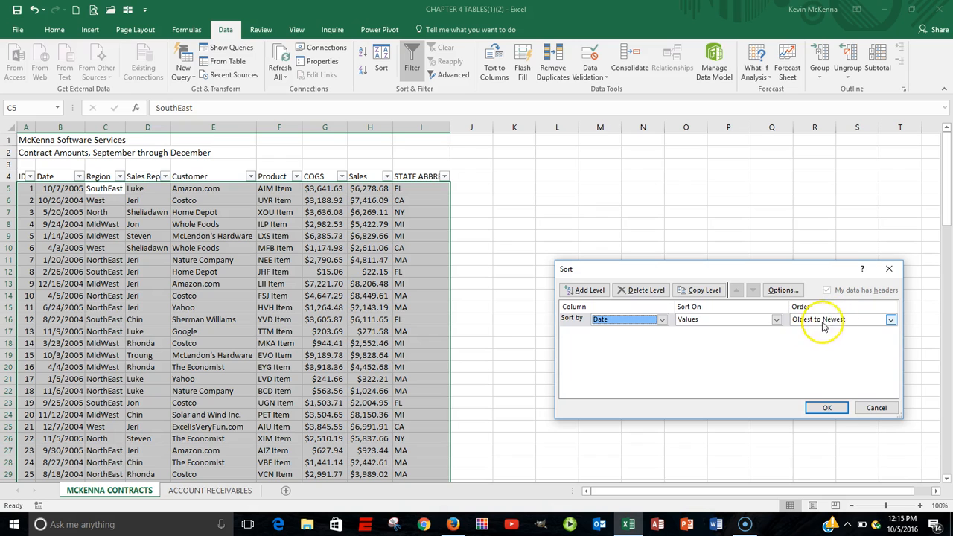
click(829, 408)
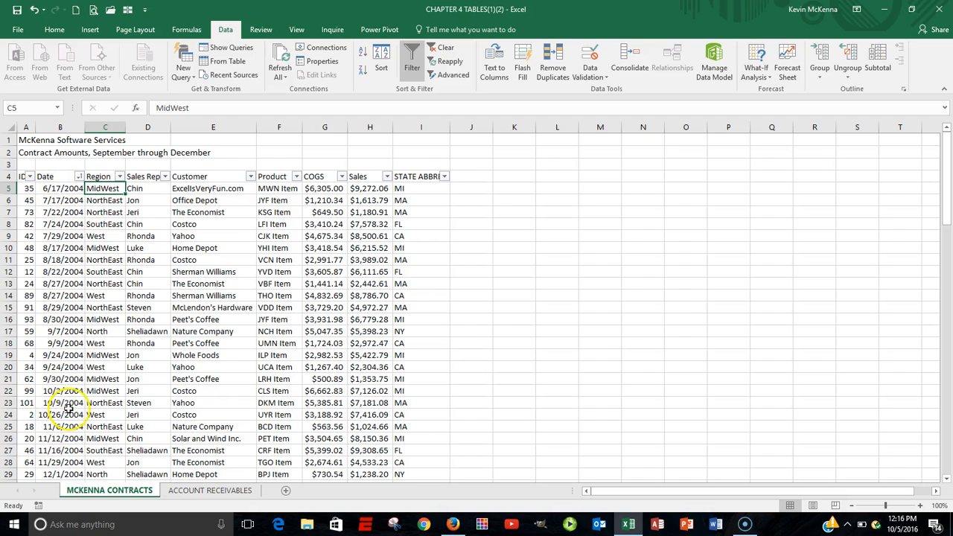
Step: Add a second custom sort level by Customer, A to Z, after Date oldest to newest
click(73, 189)
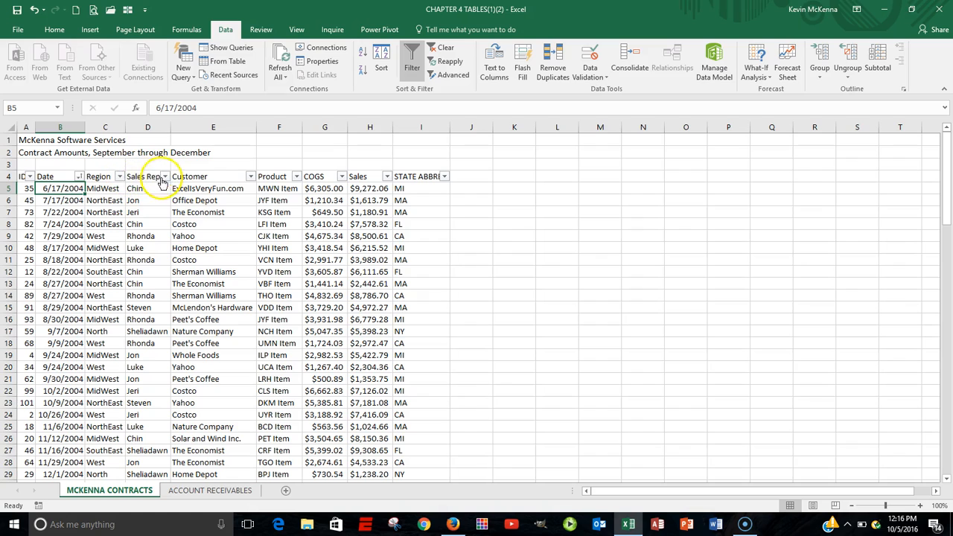
right_click(60, 189)
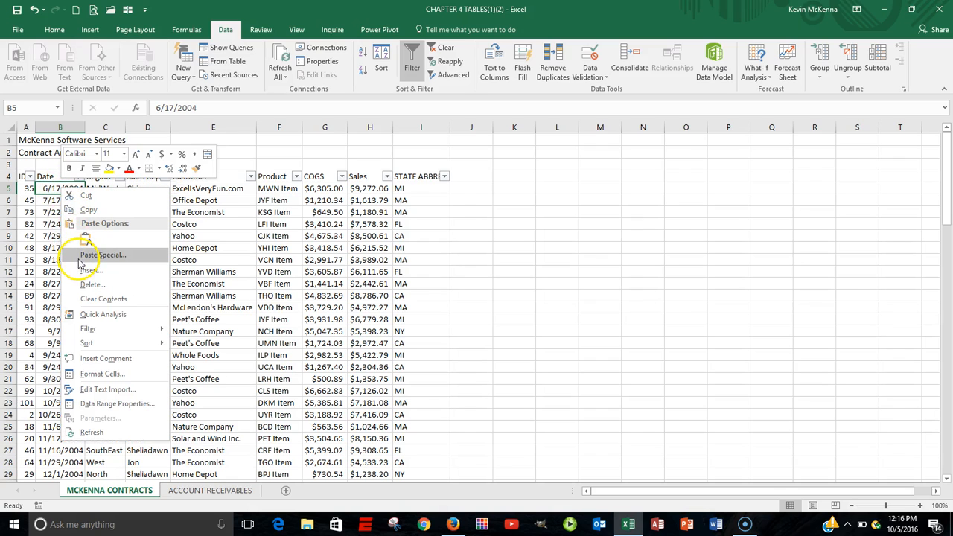
mouse_move(88, 343)
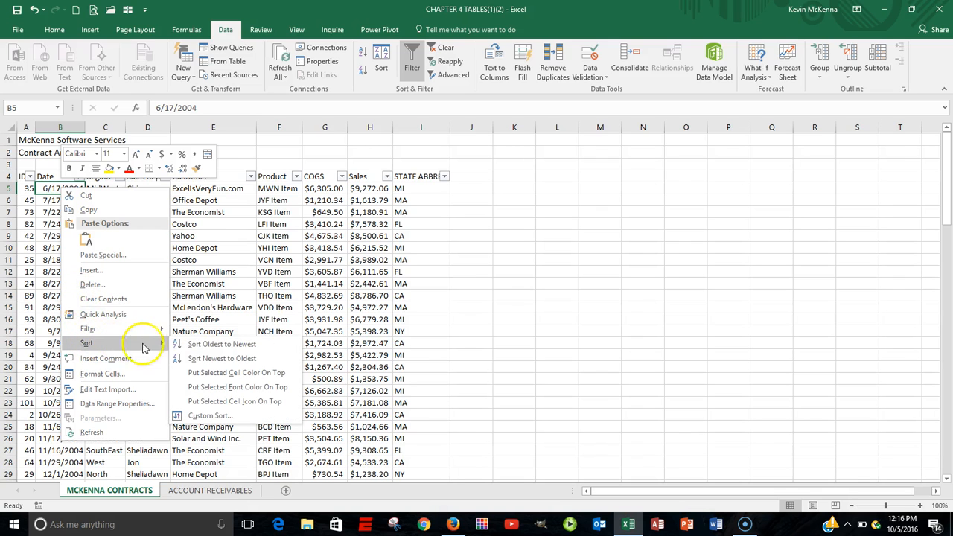
click(210, 416)
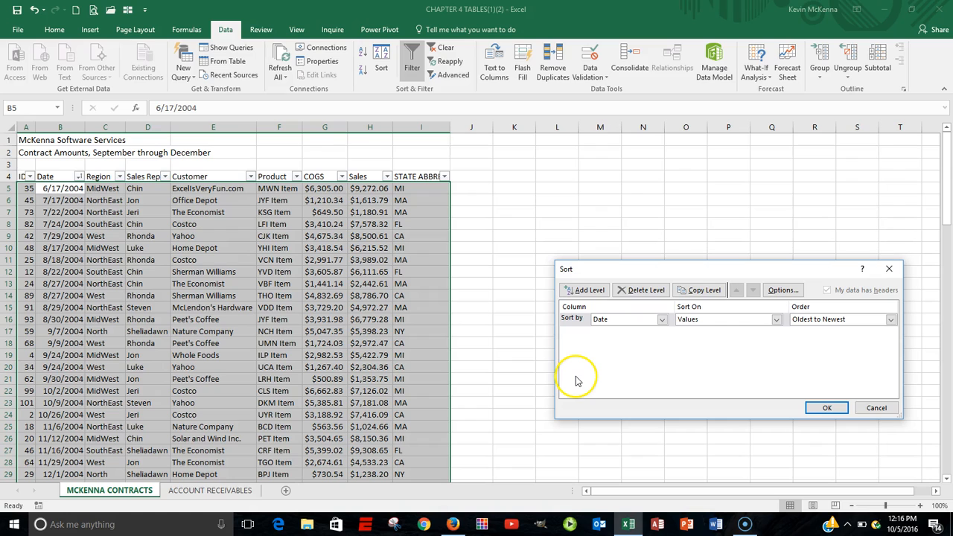
drag(693, 264, 653, 232)
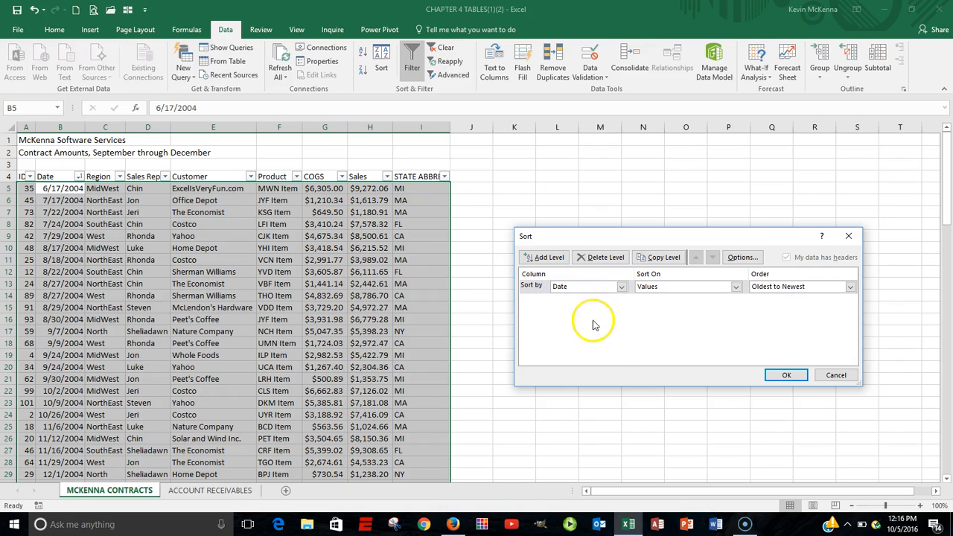
click(555, 261)
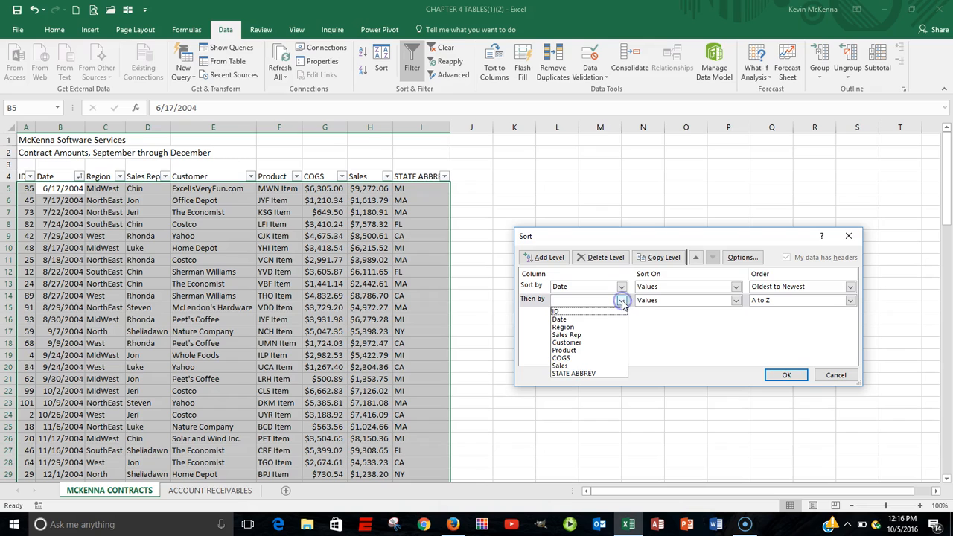
click(594, 343)
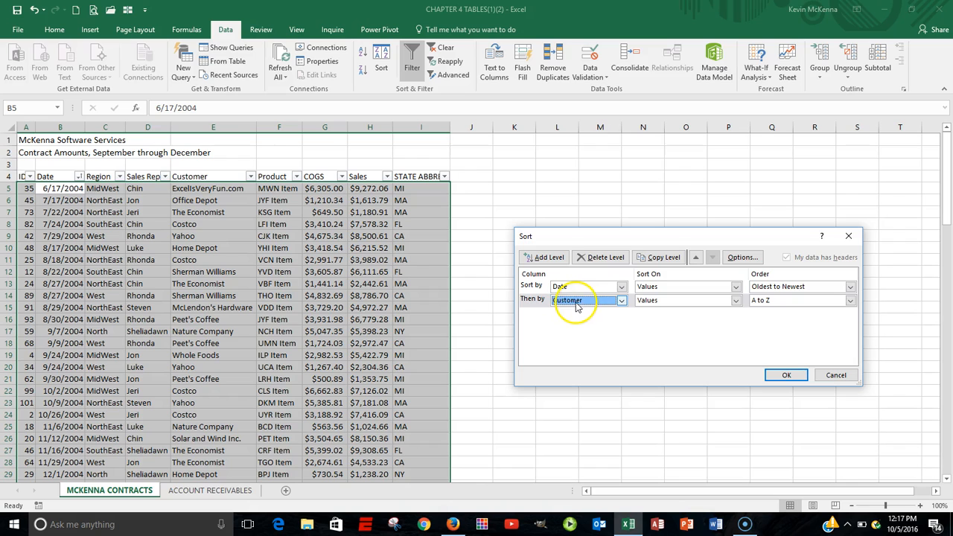
click(789, 375)
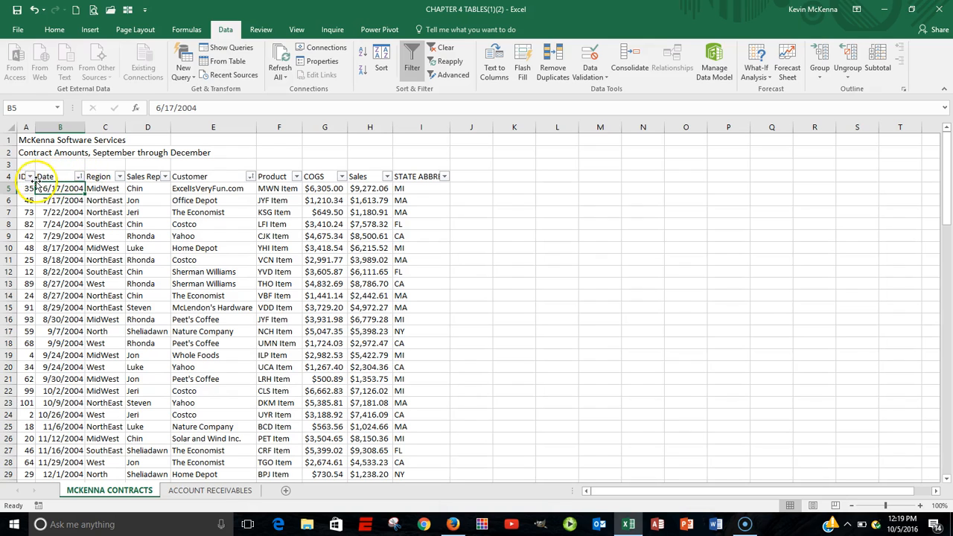
Step: Open the Date filter list and expand the 2006, 2005 and 2004 year groups to inspect the months
click(79, 177)
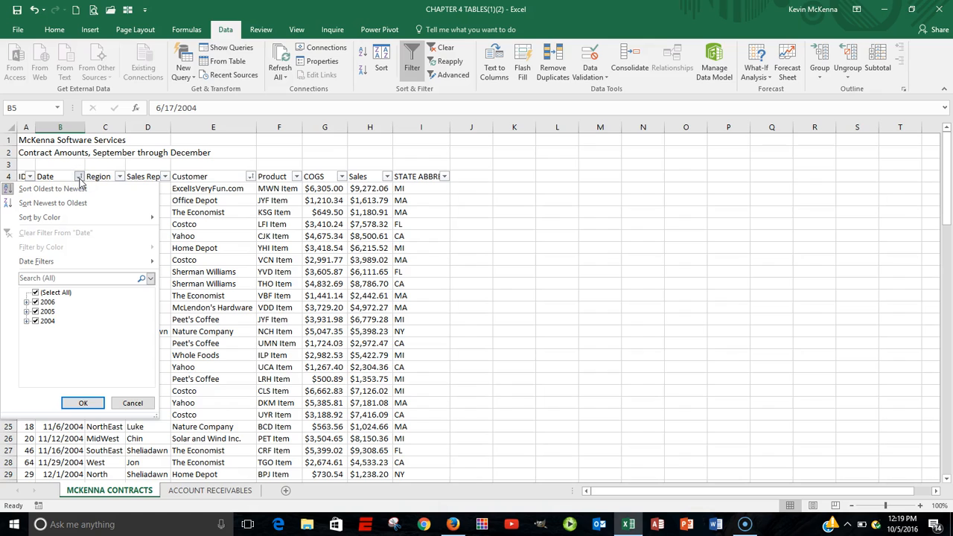
click(26, 303)
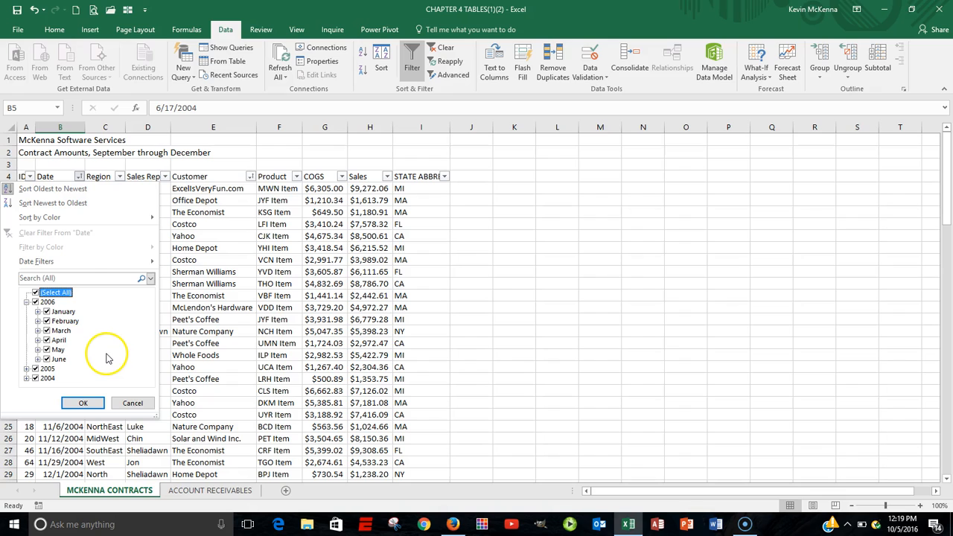
click(26, 369)
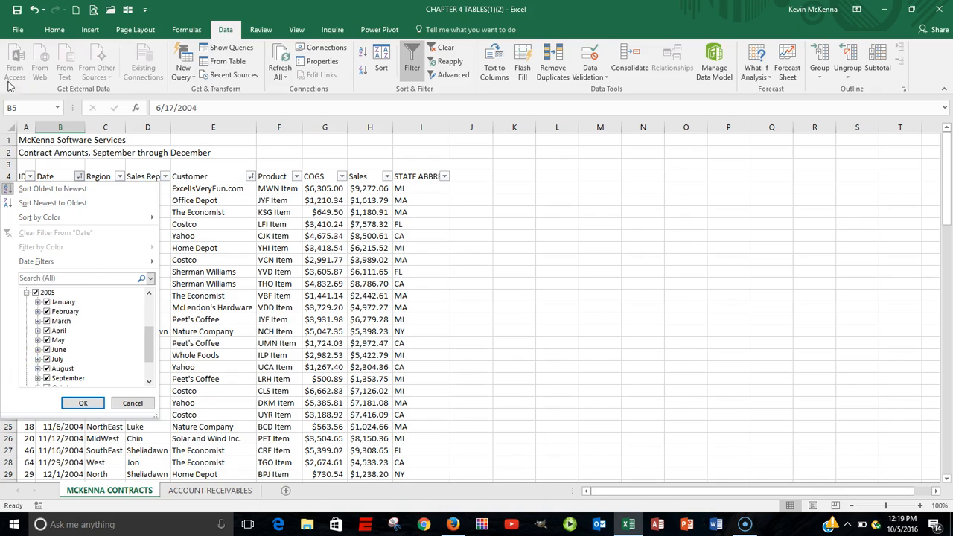
click(150, 382)
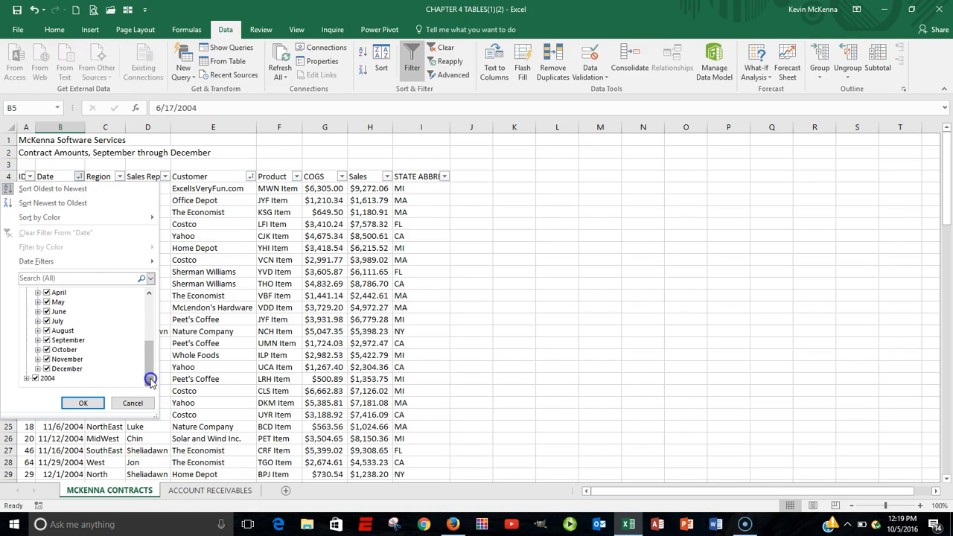
click(26, 379)
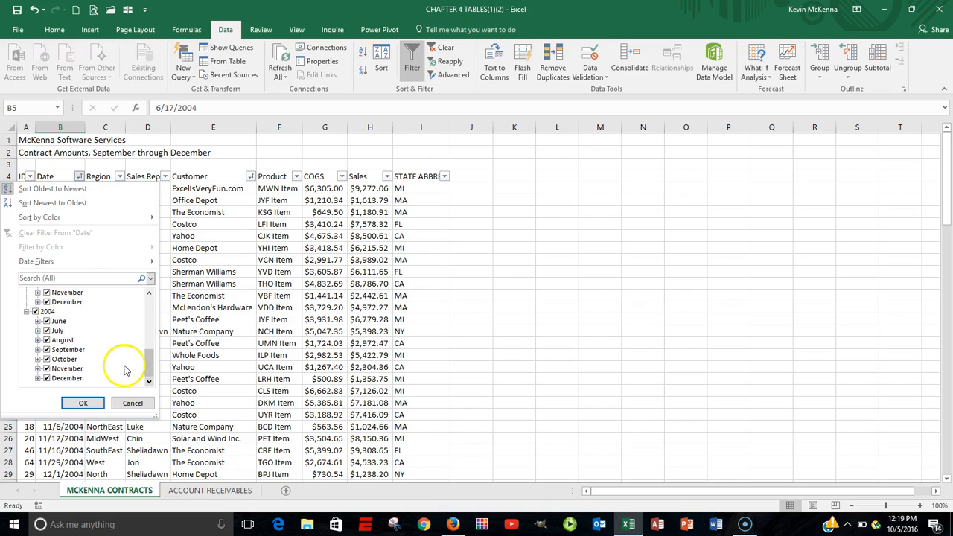
drag(146, 373, 149, 303)
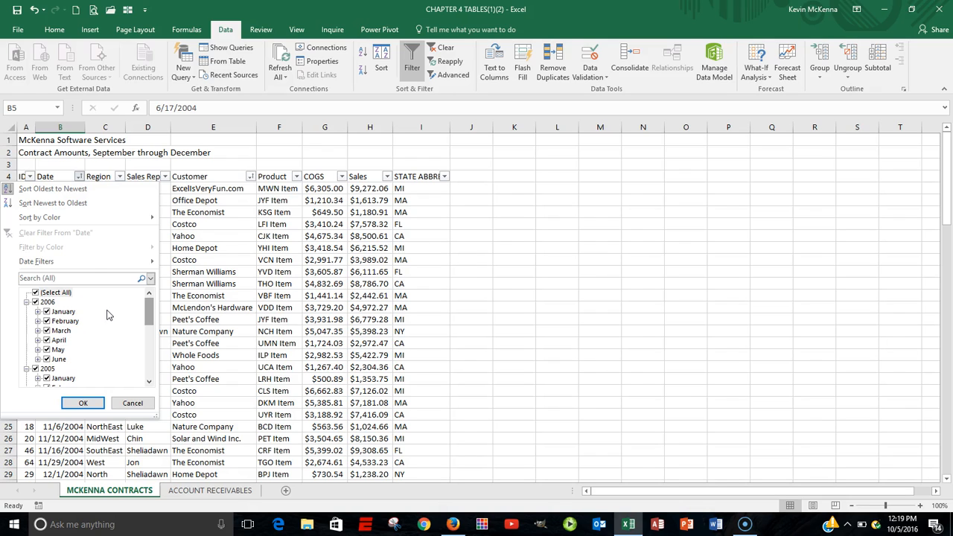
Step: Filter the Date column to show only contracts from 2006
click(36, 293)
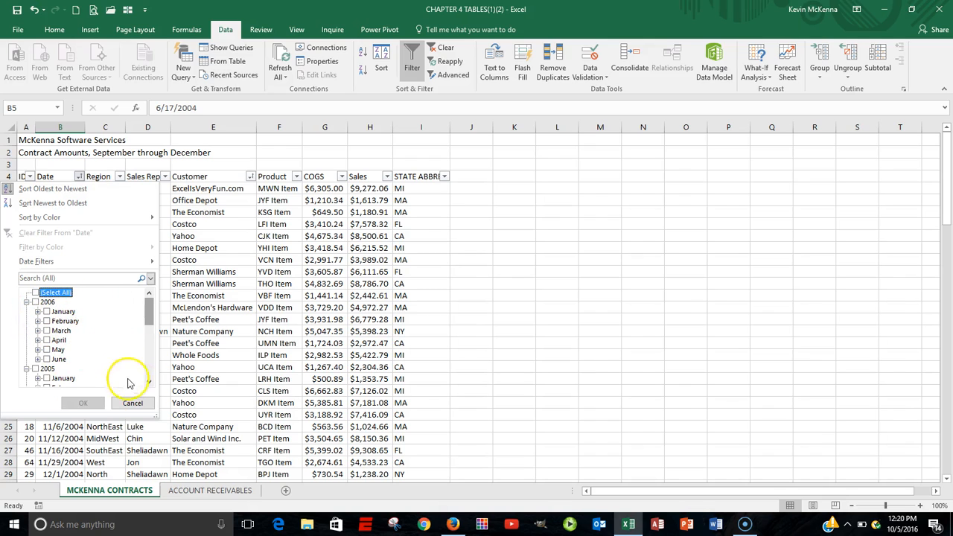
click(149, 383)
click(150, 383)
click(150, 383)
click(149, 383)
click(149, 383)
click(150, 383)
click(149, 383)
click(150, 382)
click(150, 383)
click(150, 383)
click(150, 383)
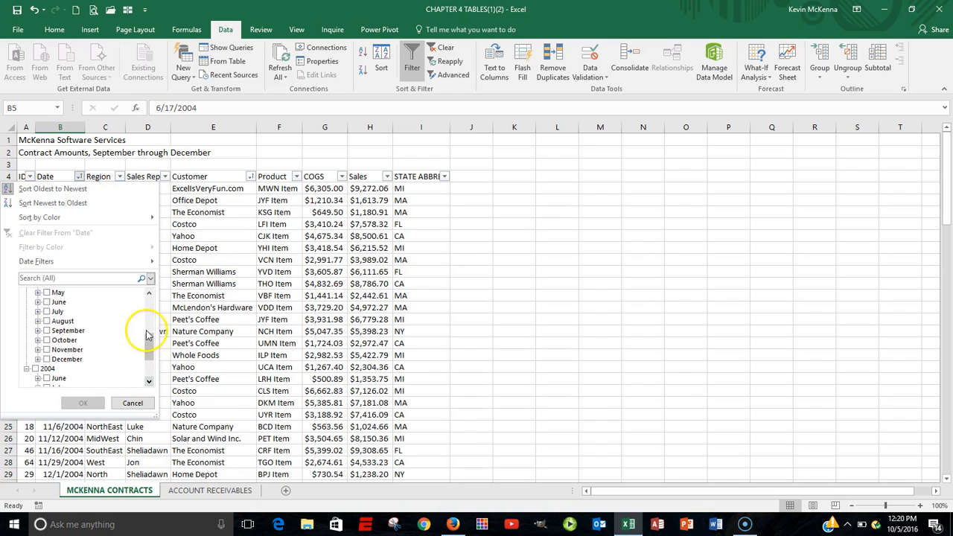
click(151, 295)
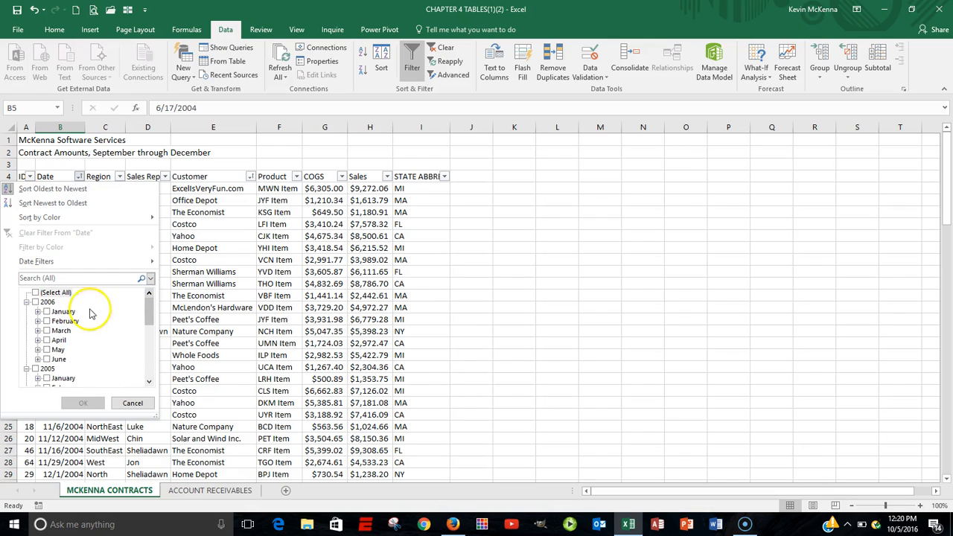
click(35, 302)
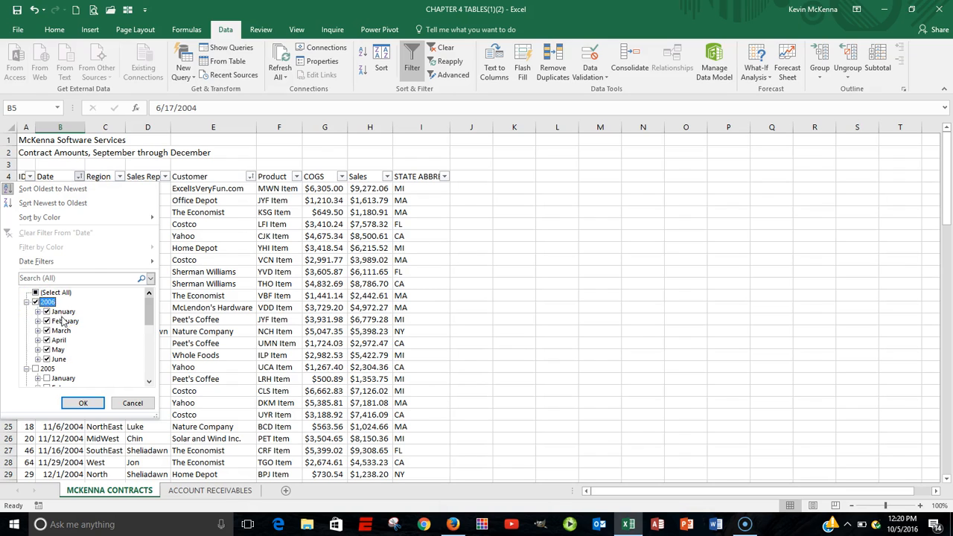
click(149, 382)
click(149, 382)
click(149, 382)
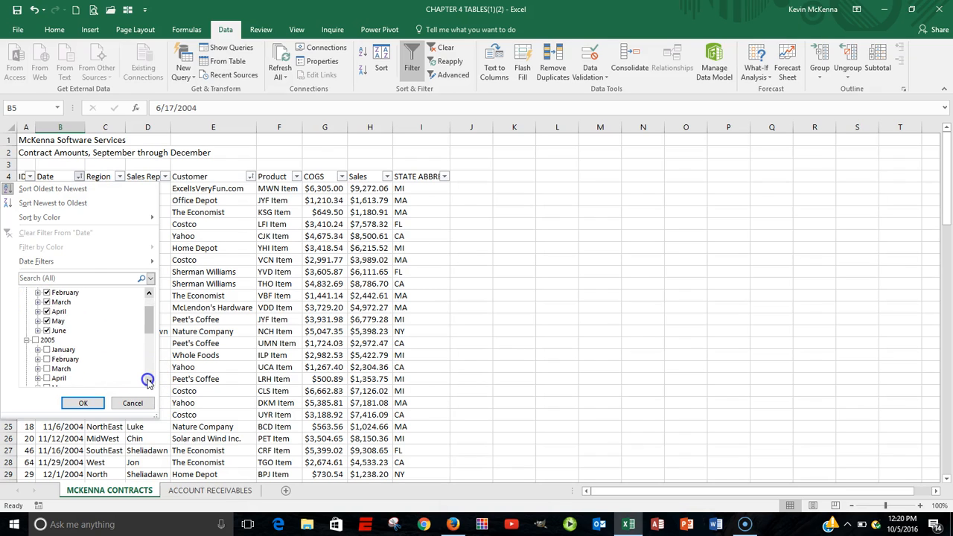
click(149, 382)
click(149, 382)
click(149, 382)
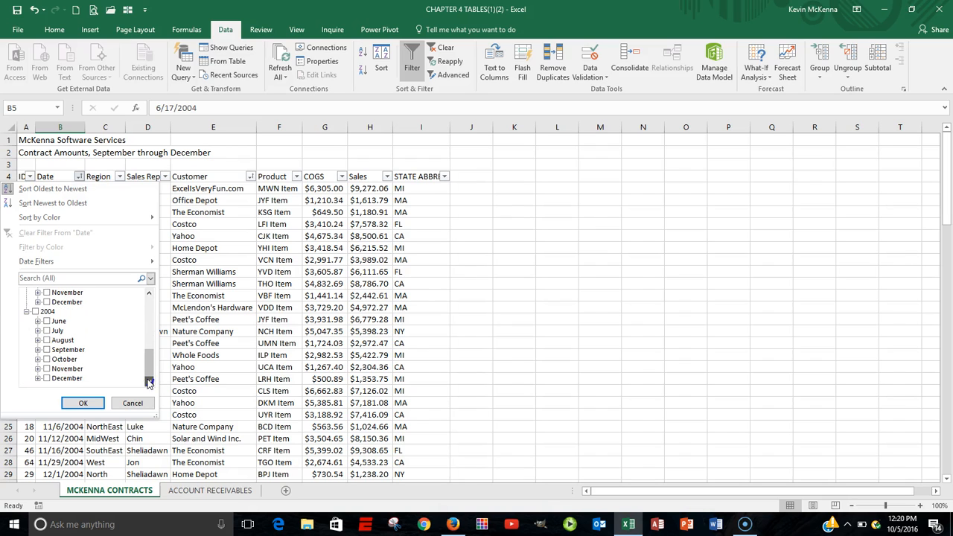
click(83, 403)
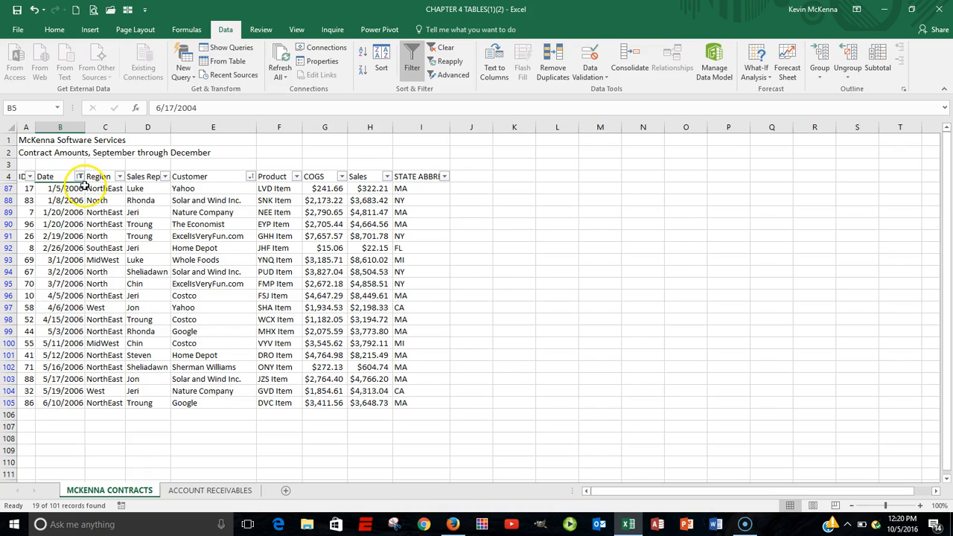
Step: Merge the two title rows across columns A through I, each row separately, with the titles centered
mouse_move(84, 184)
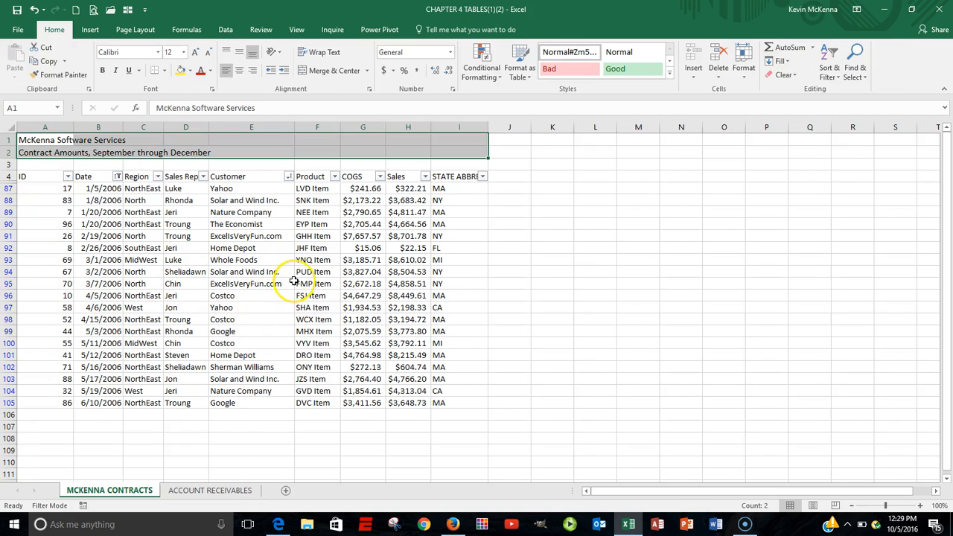
click(311, 151)
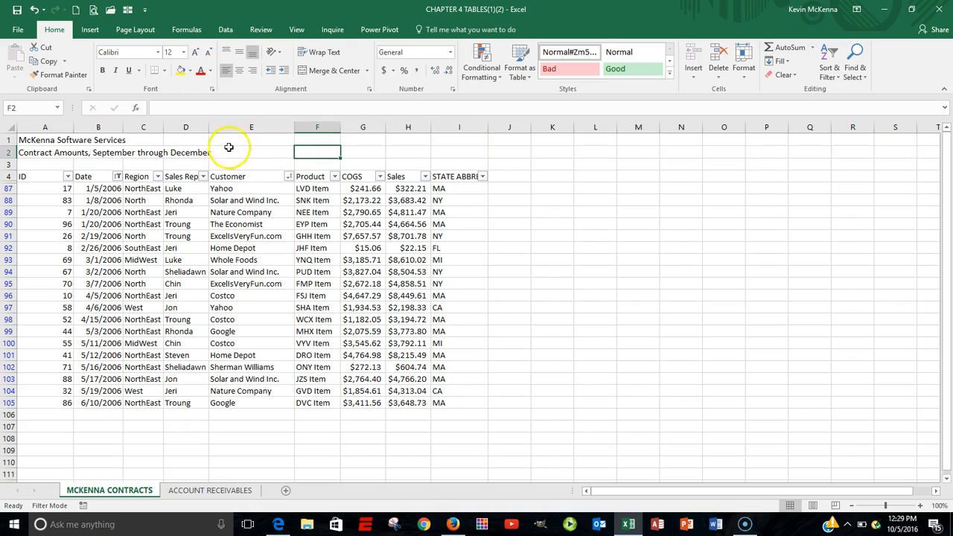
click(36, 139)
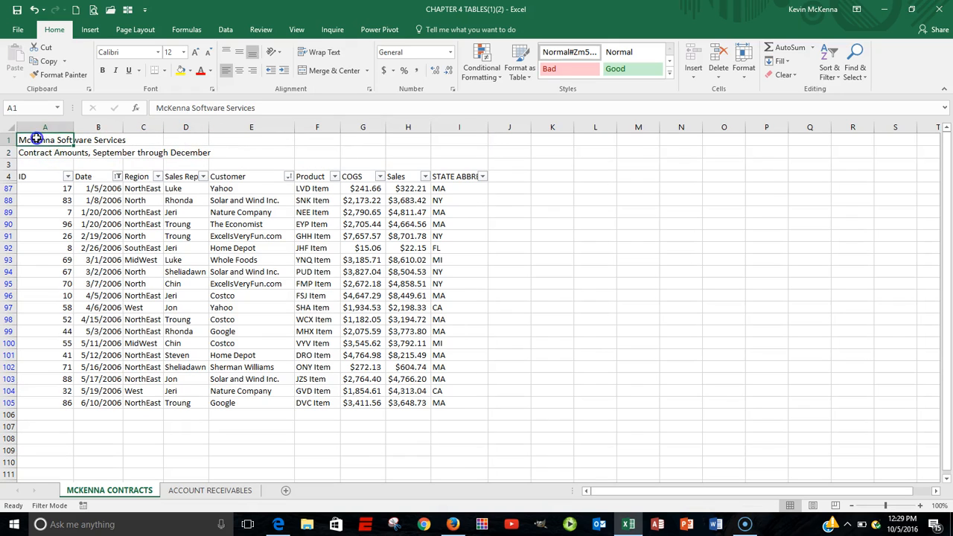
drag(36, 144, 438, 151)
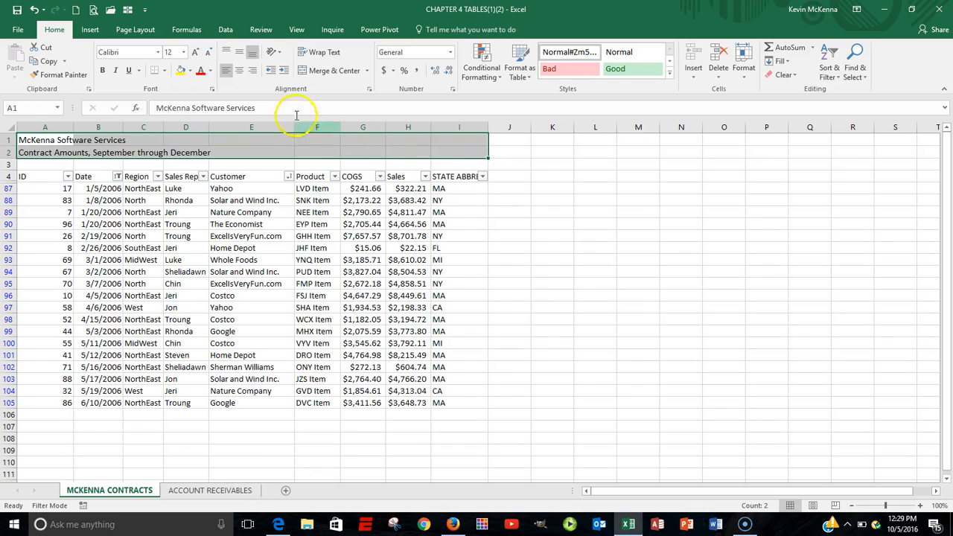
click(240, 72)
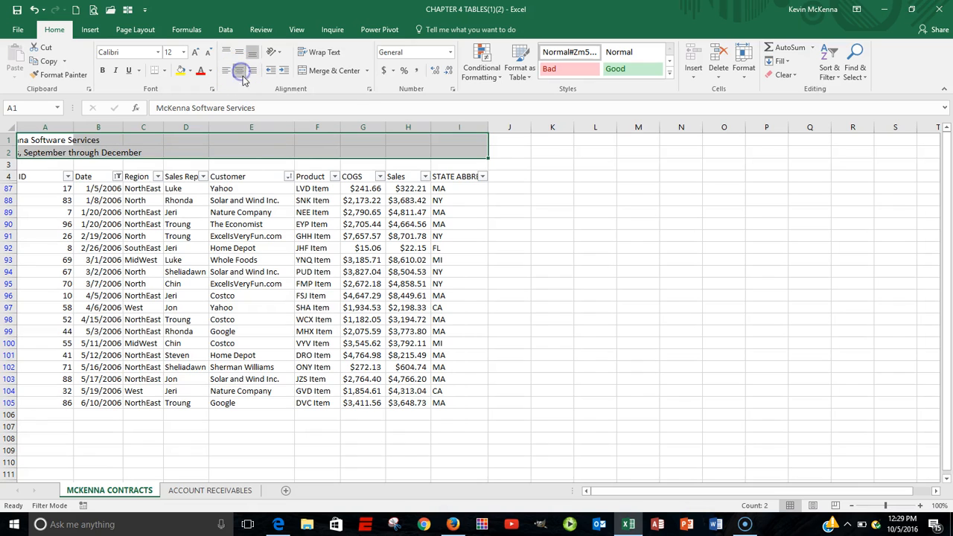
click(367, 72)
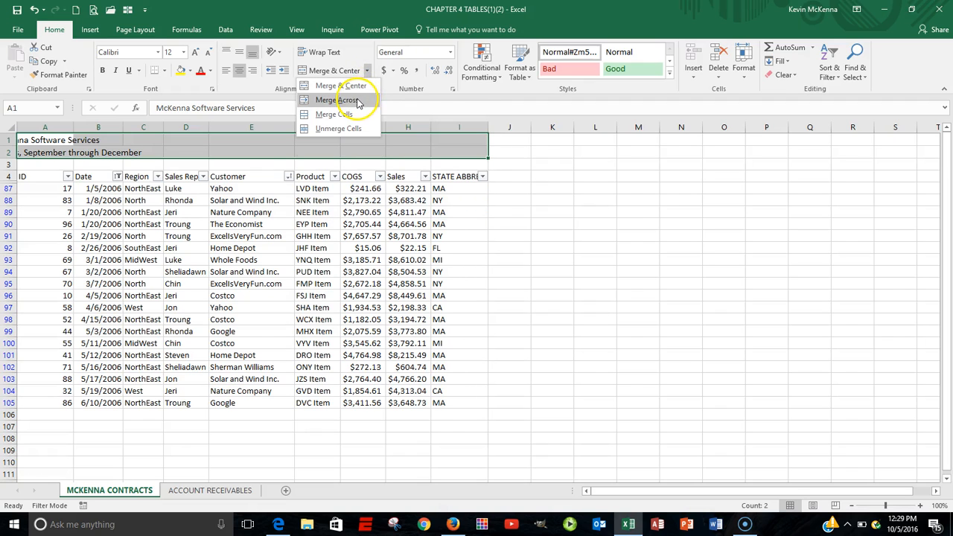
click(357, 101)
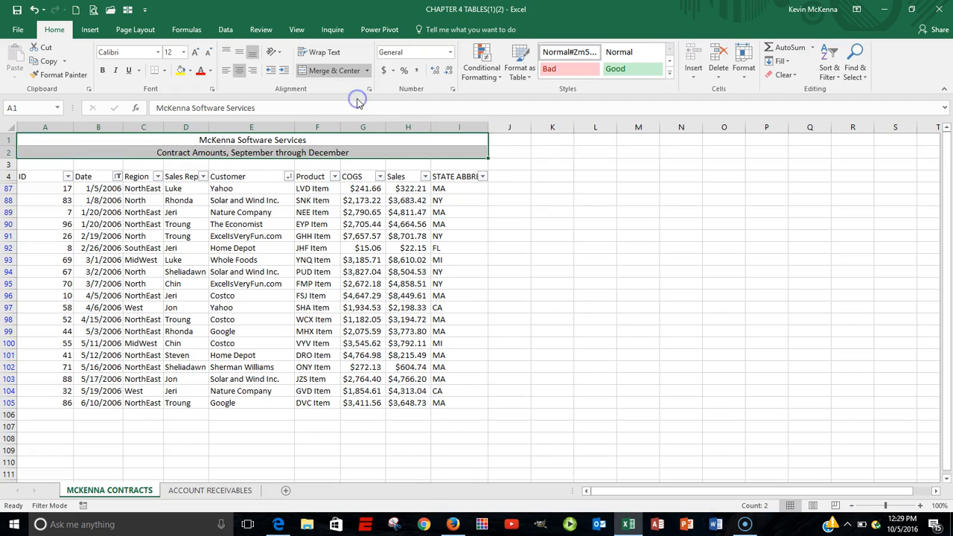
Step: Set the title rows' font size to 20
click(480, 176)
click(481, 176)
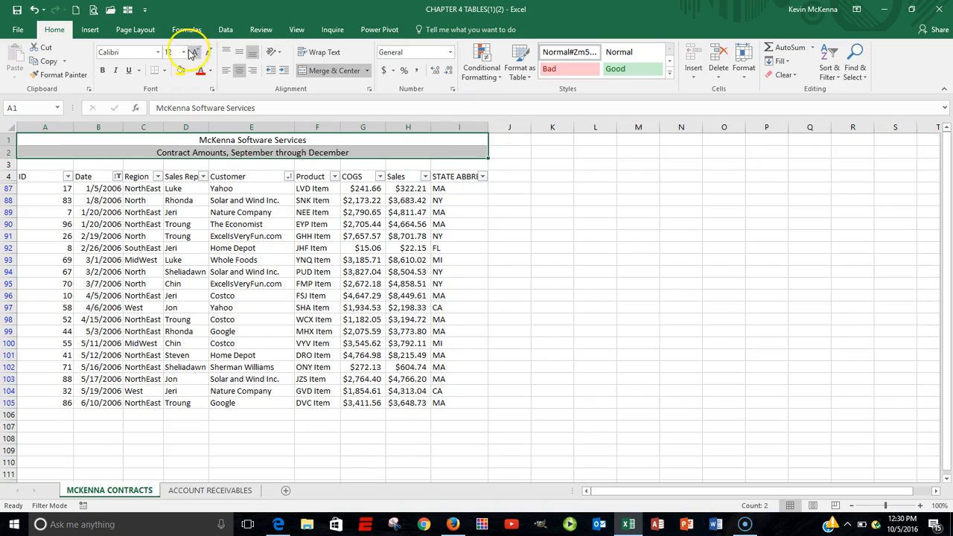
click(168, 49)
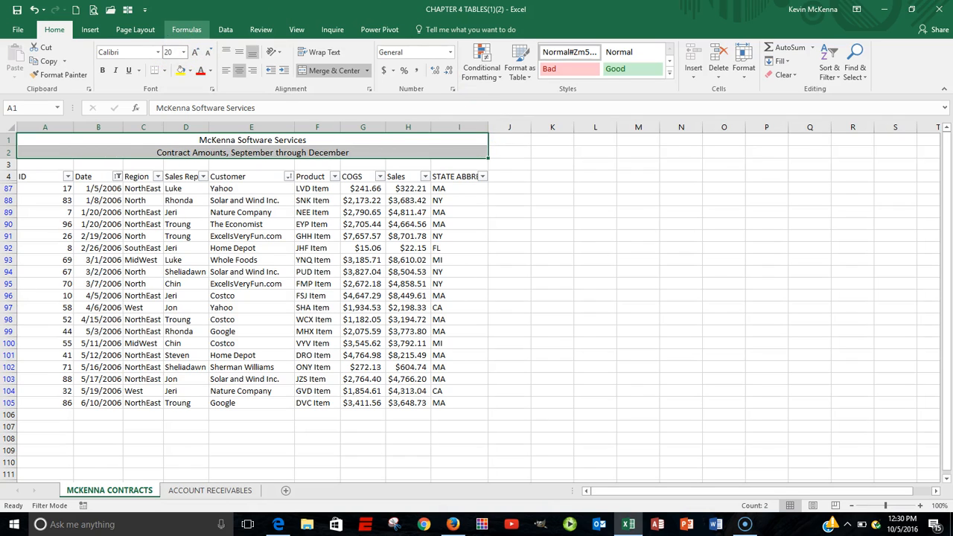
key(Return)
Step: Set the title rows' font size to 16
click(240, 151)
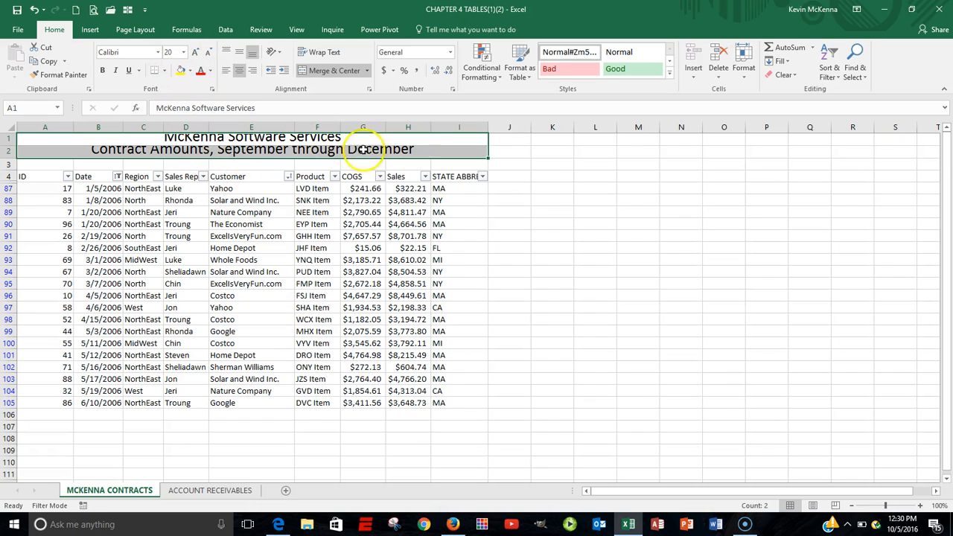
click(172, 50)
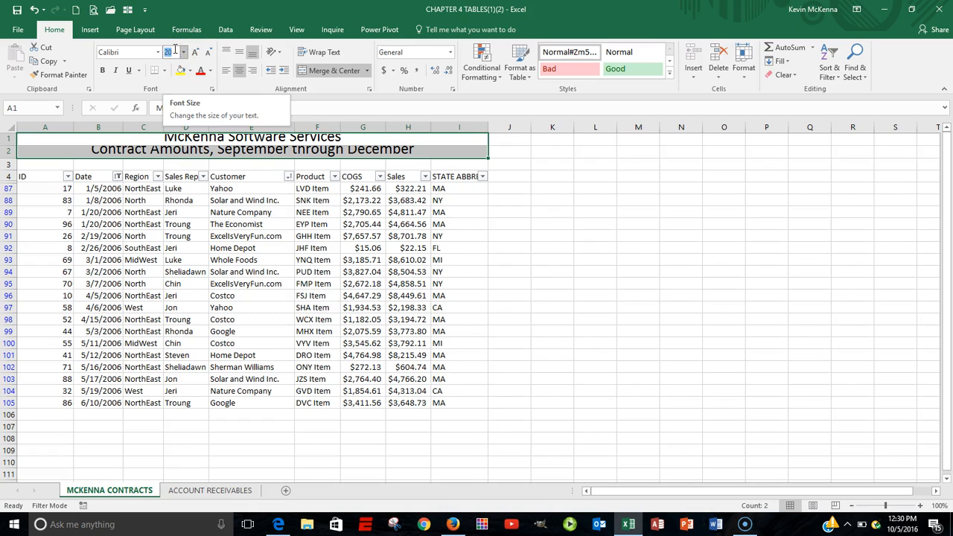
text(16)
key(Return)
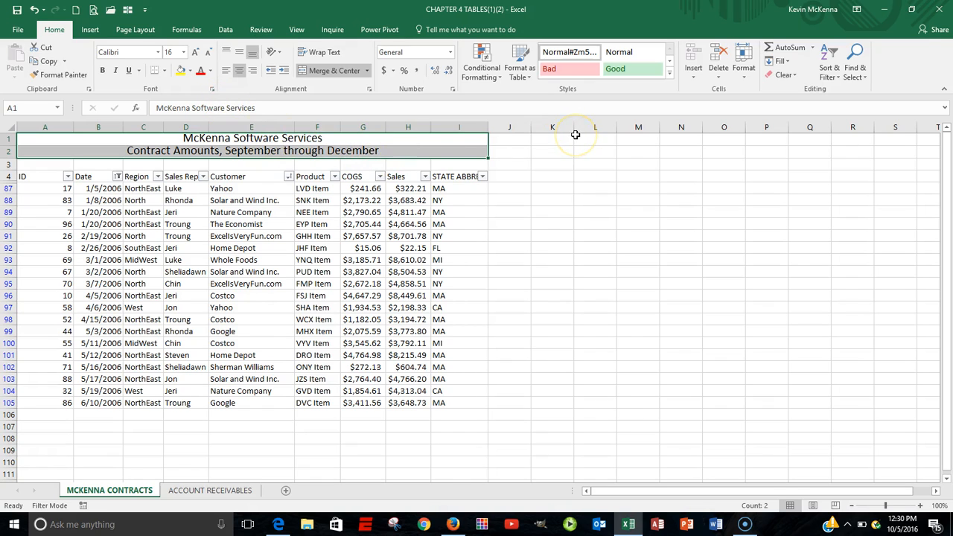
Step: Create a copy of the MCKENNA CONTRACTS sheet placed at the end of the workbook
key(alt)
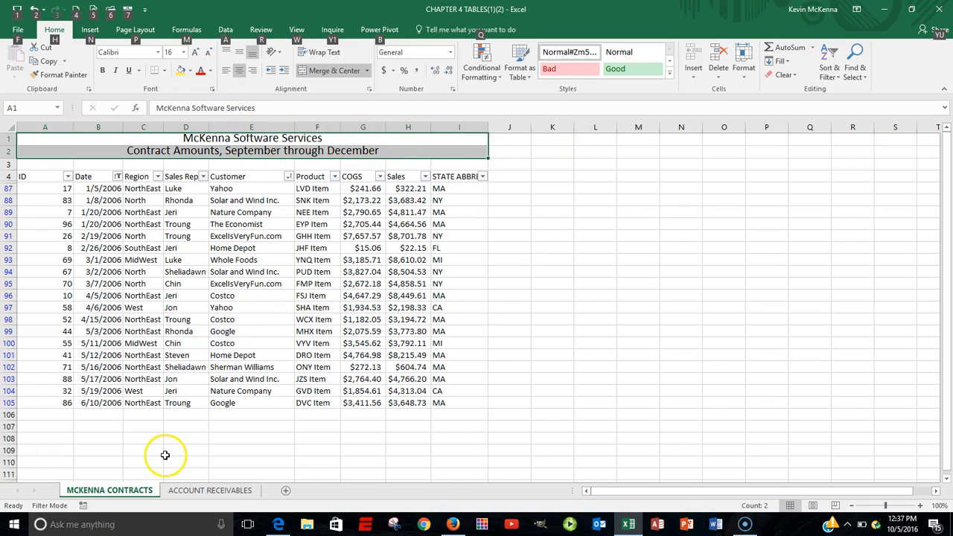
click(131, 491)
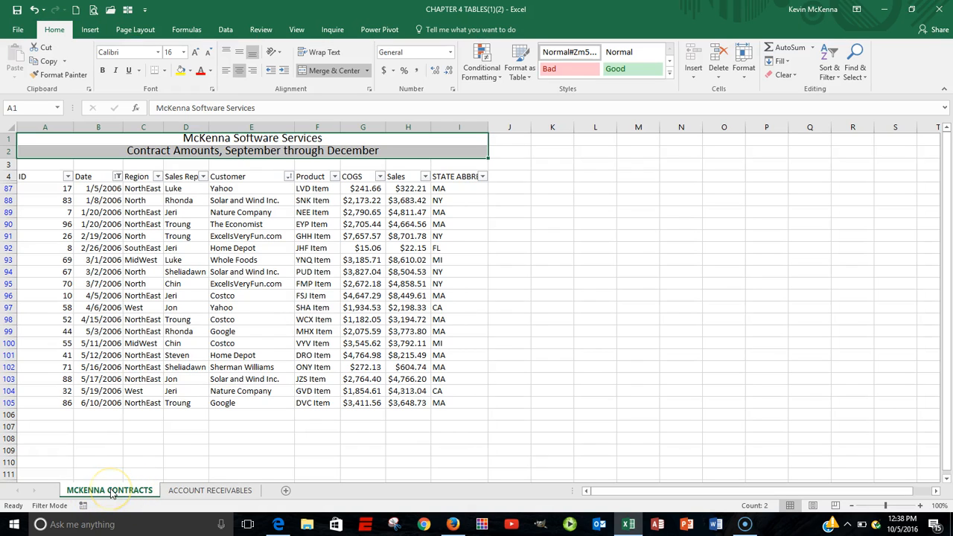
right_click(112, 493)
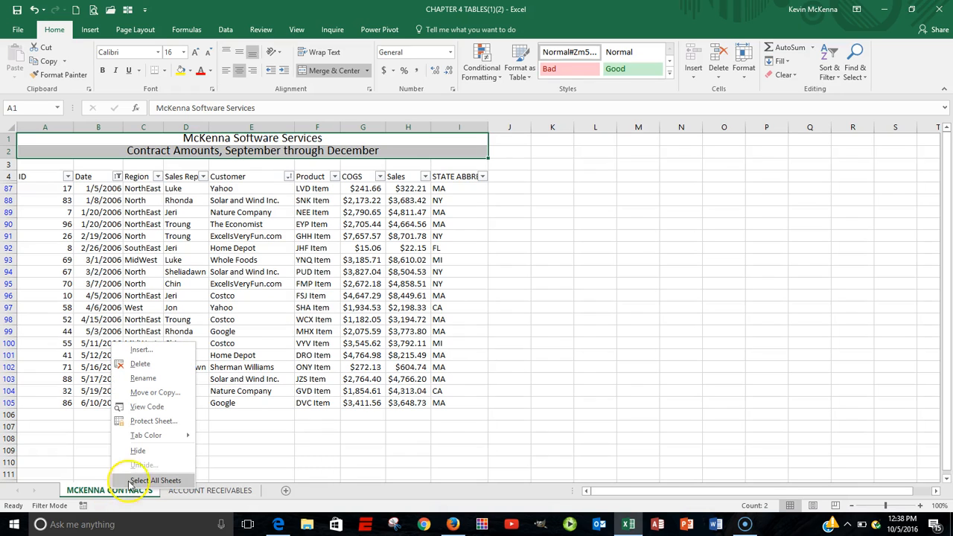
click(149, 393)
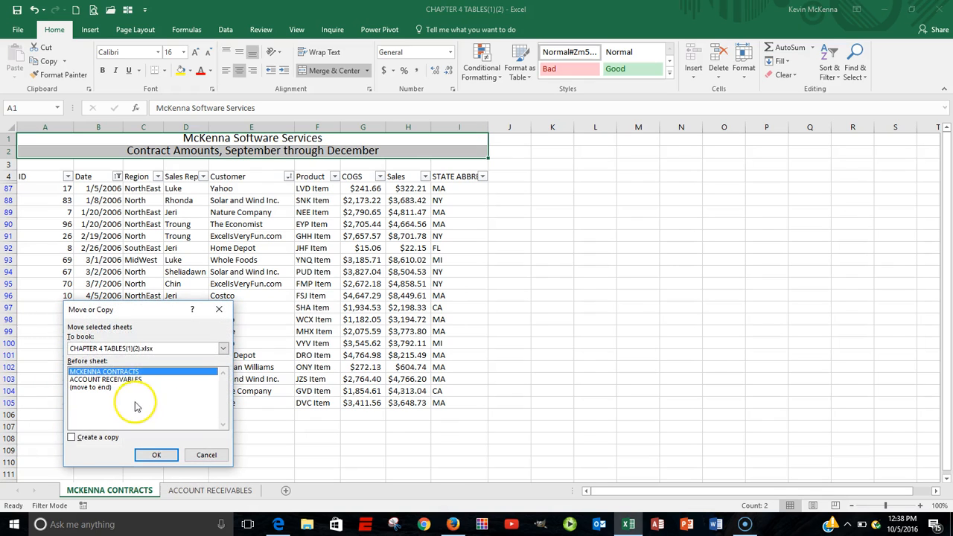
click(72, 437)
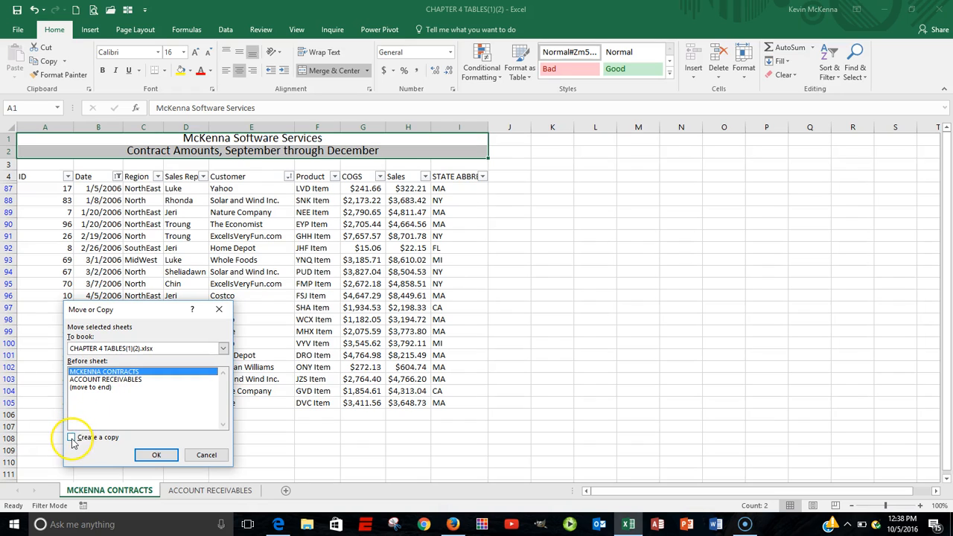
click(72, 440)
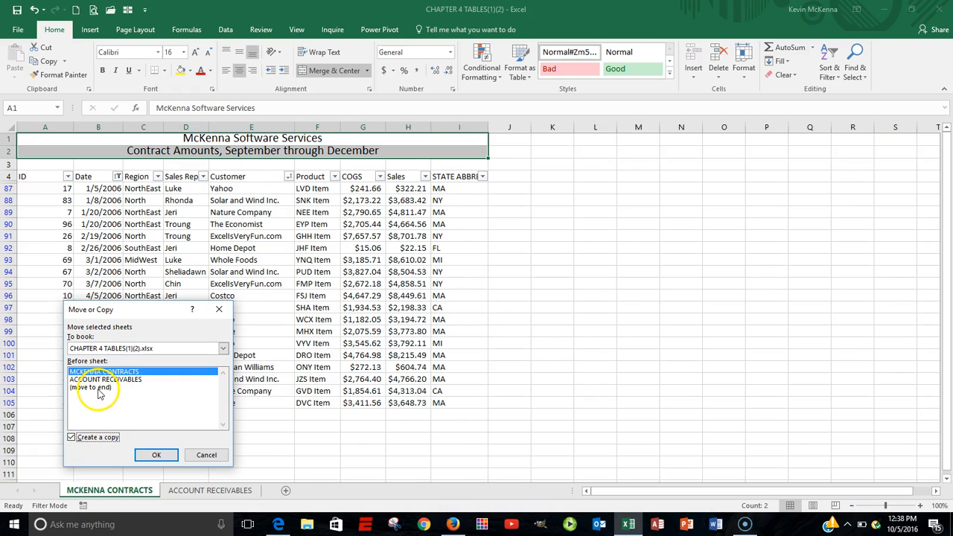
click(89, 393)
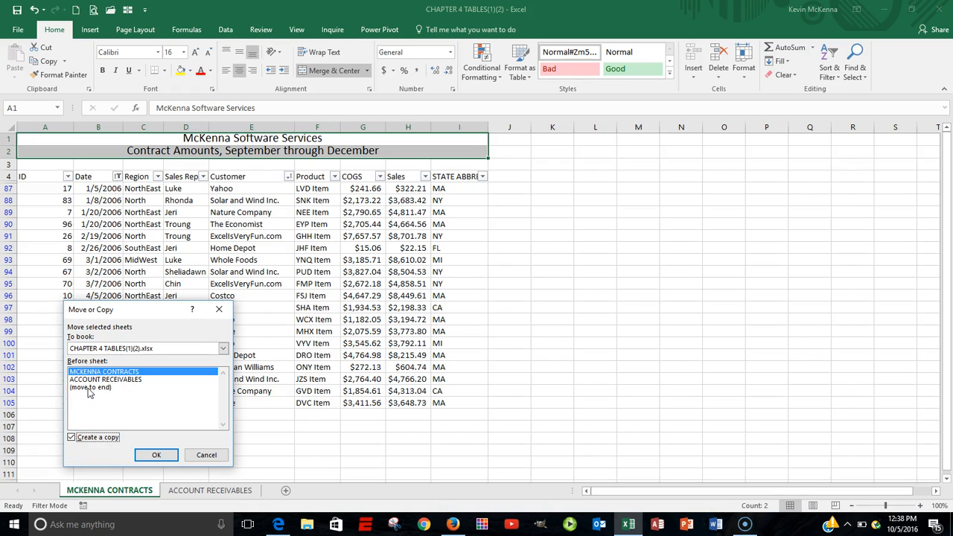
click(89, 388)
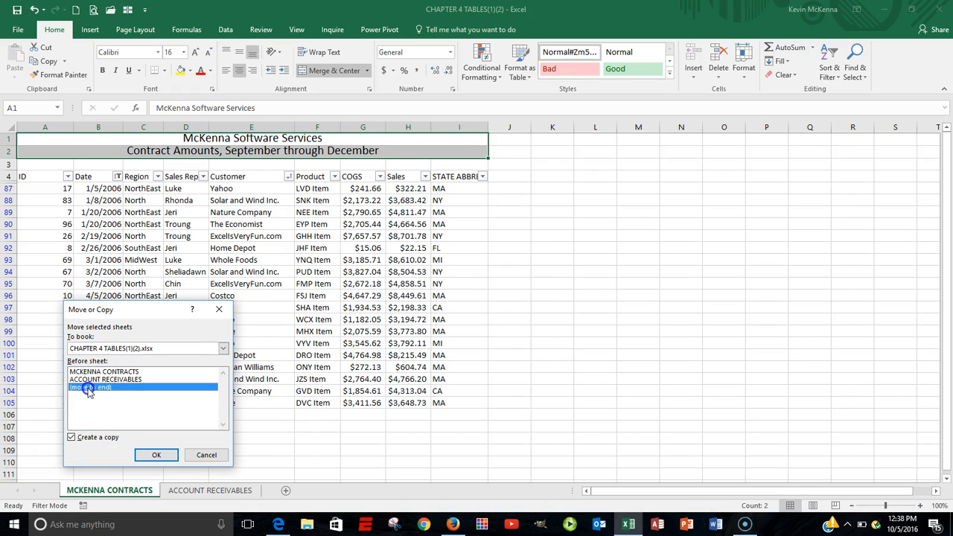
click(158, 454)
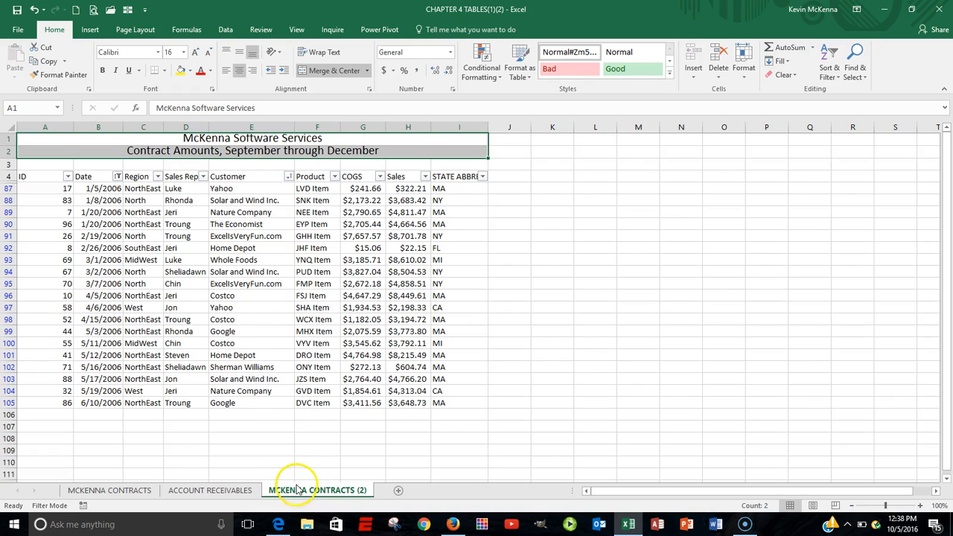
Step: Rename the copied sheet as DATA
double_click(346, 492)
text(DATA)
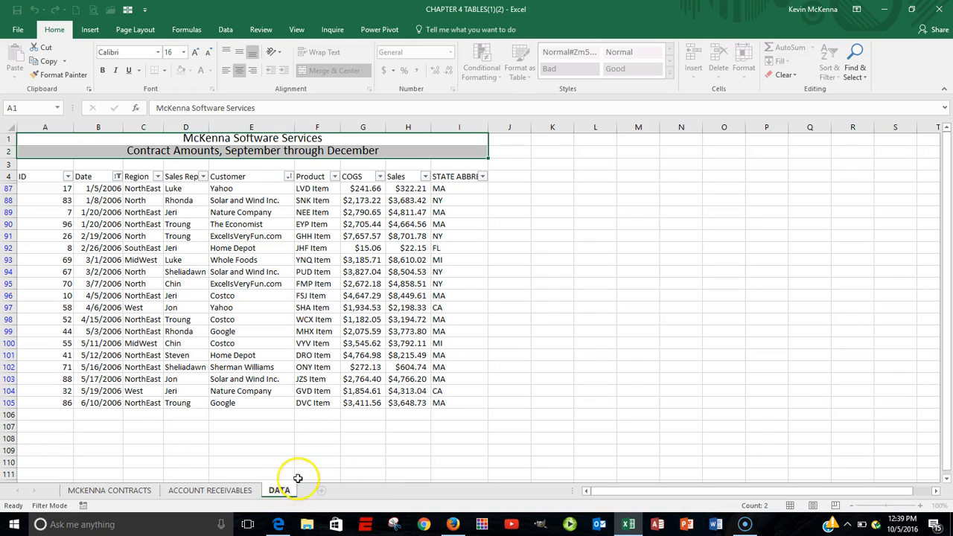
Step: Clear the filter from the Date column of the DATA sheet's table
key(Return)
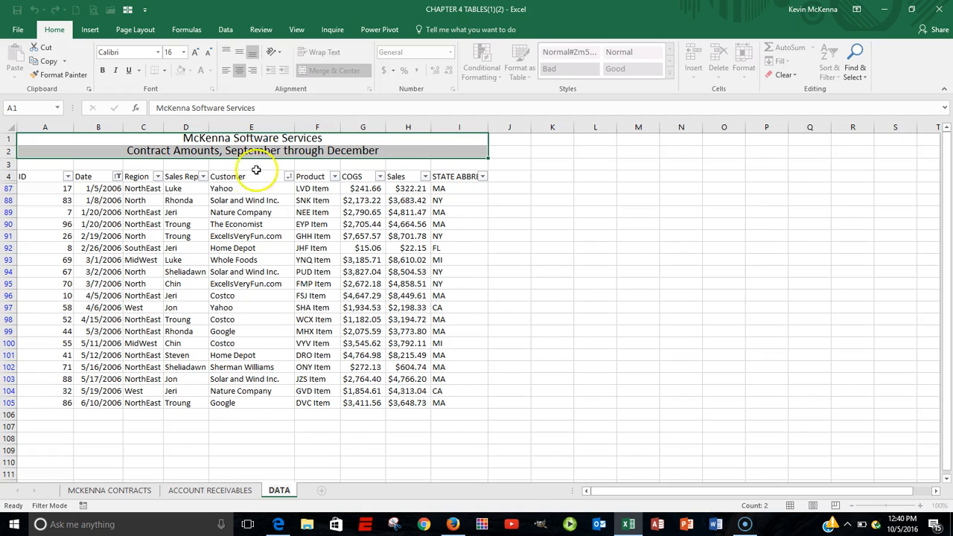
click(118, 177)
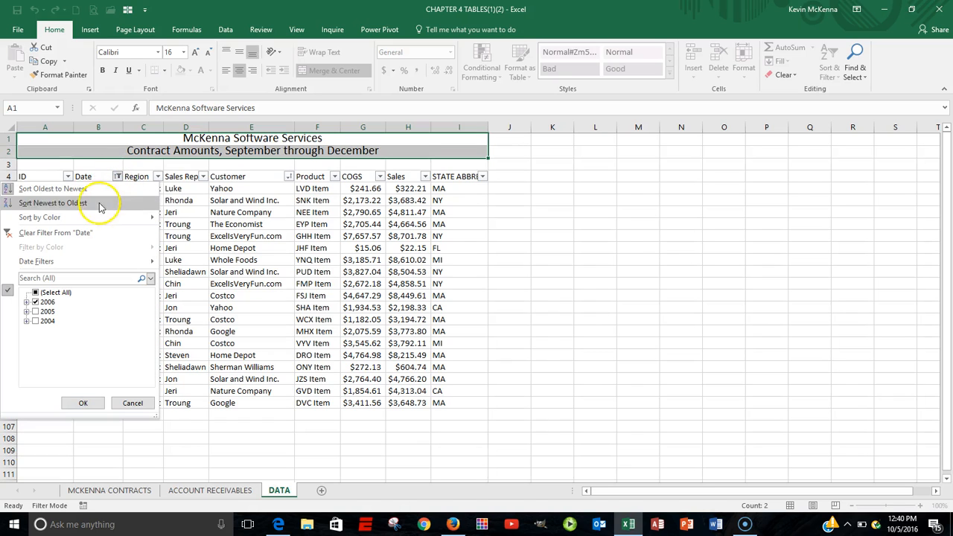
click(72, 235)
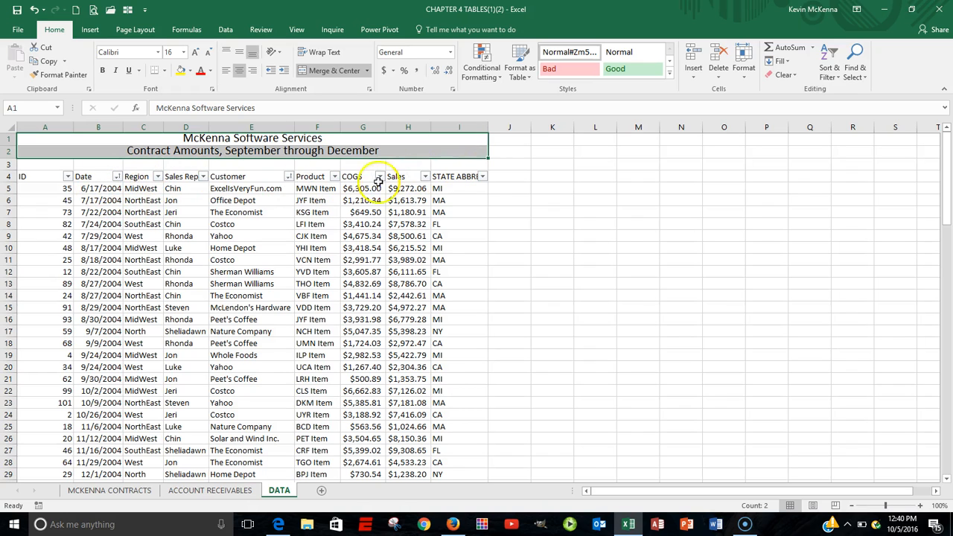
Step: Turn off filtering on the DATA sheet's table and select a cell inside the data
click(224, 30)
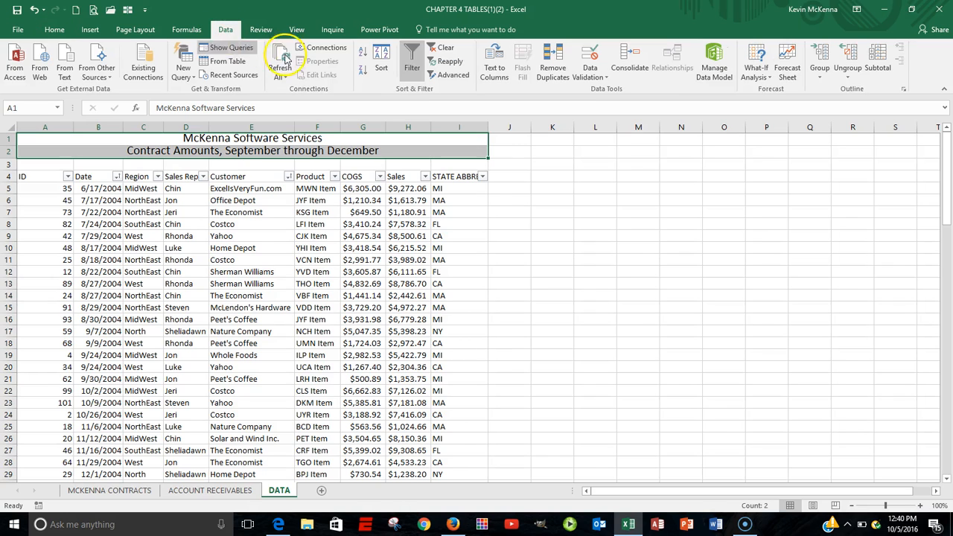
click(413, 63)
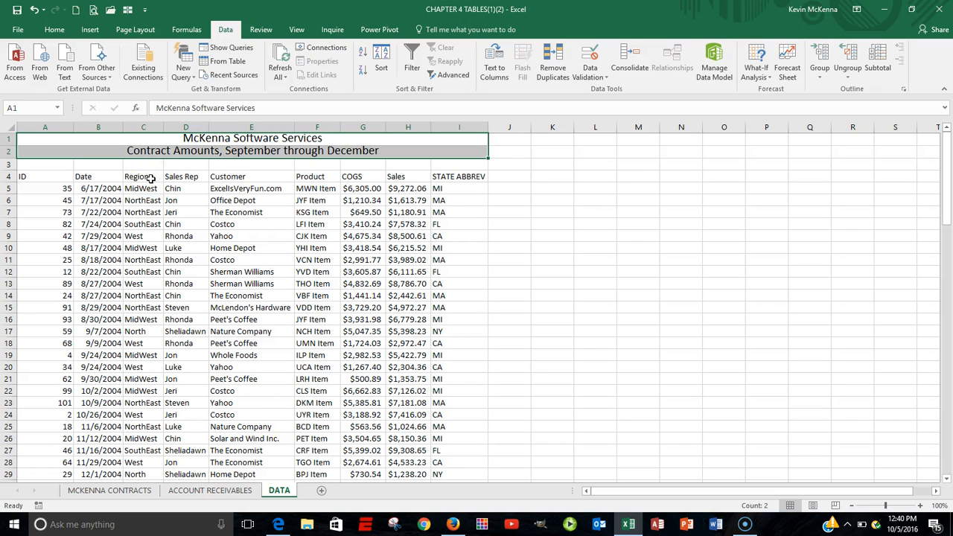
click(93, 189)
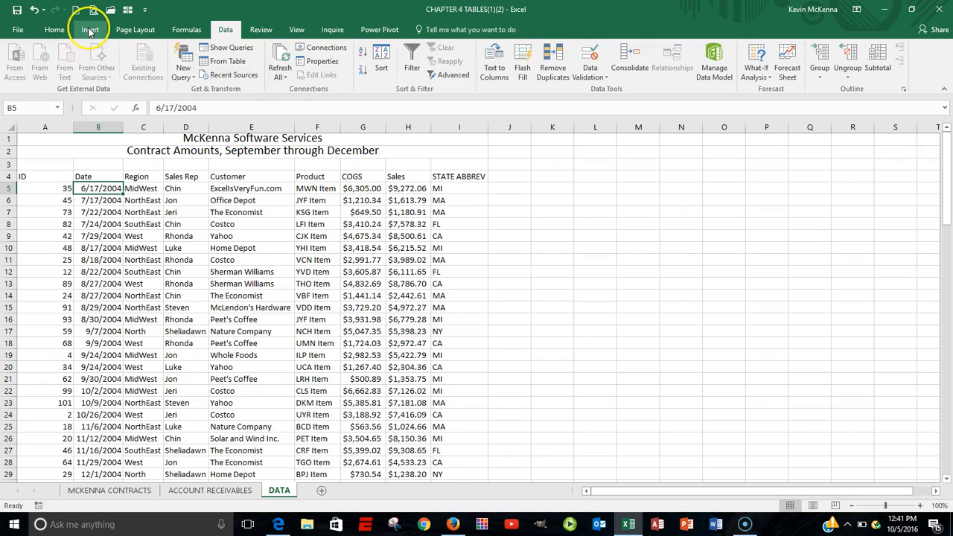
Step: Insert a PivotTable from the range DATA!$A$4:$I$105 on a new worksheet
click(87, 35)
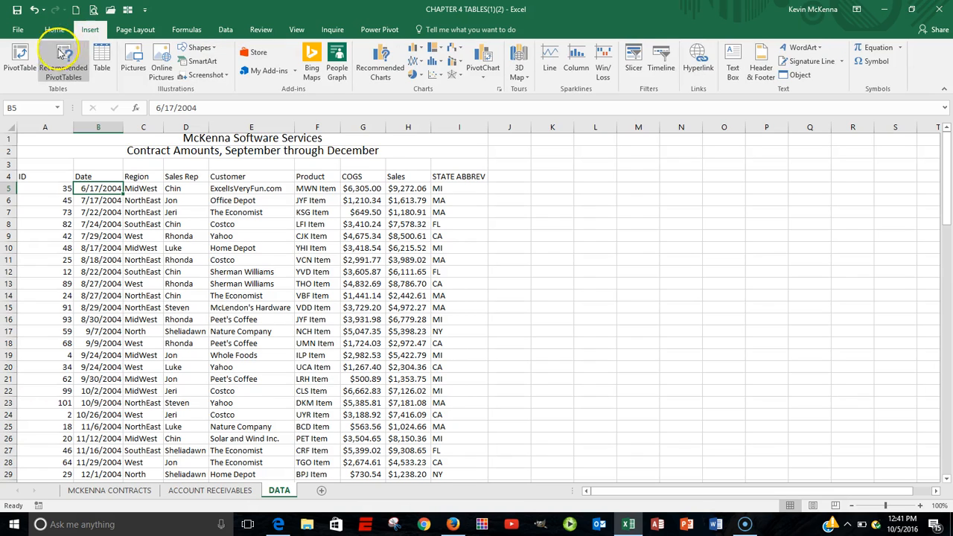
click(21, 57)
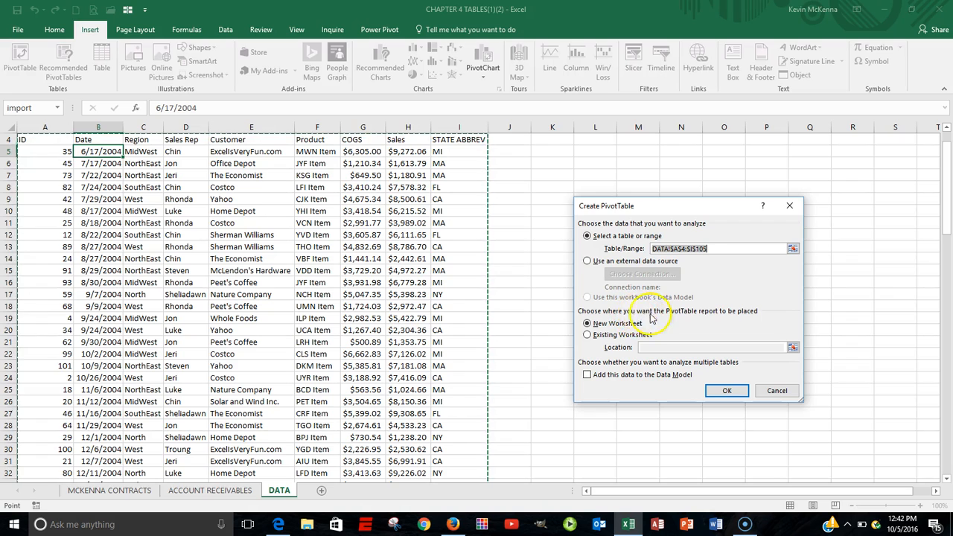
click(727, 392)
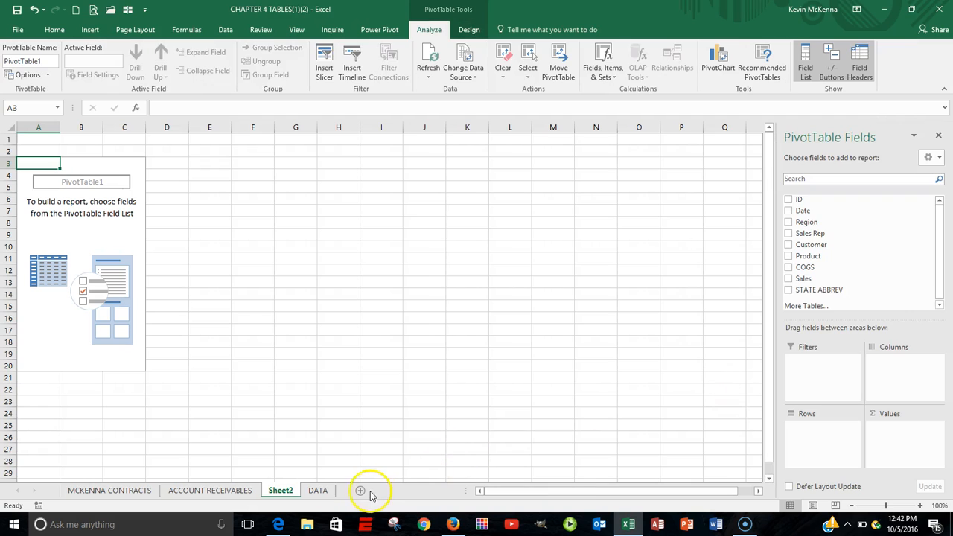
Step: Rename the new PivotTable sheet as PIVOT TABLE
click(286, 491)
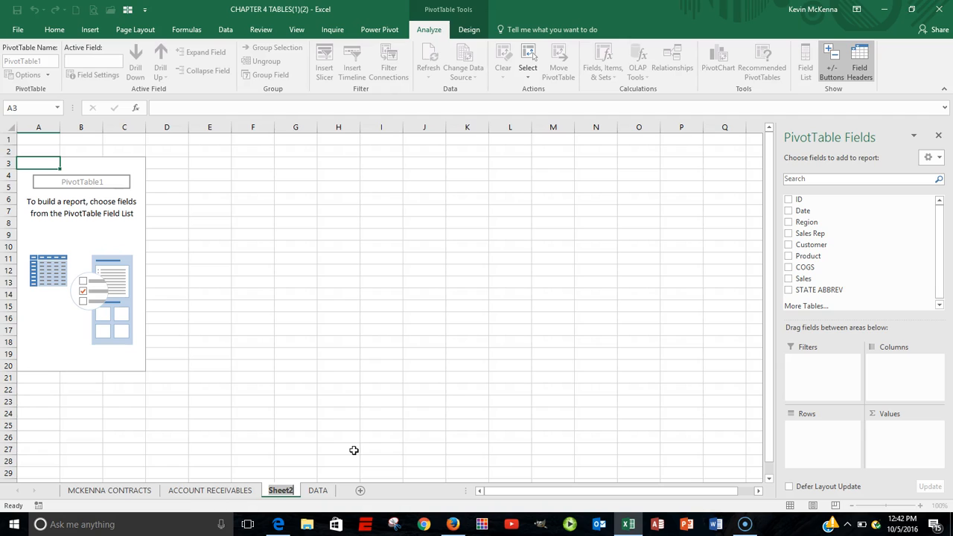
text(p)
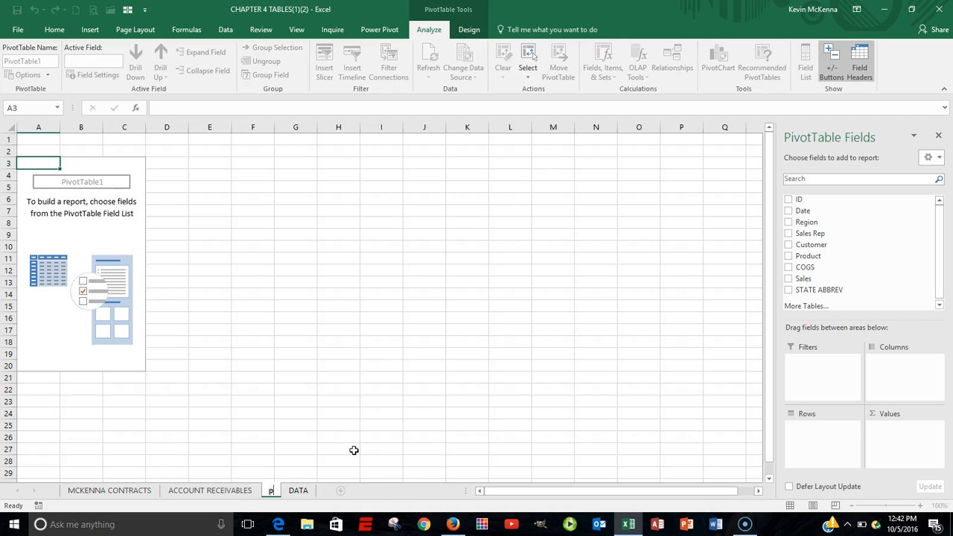
text(IVOT TA)
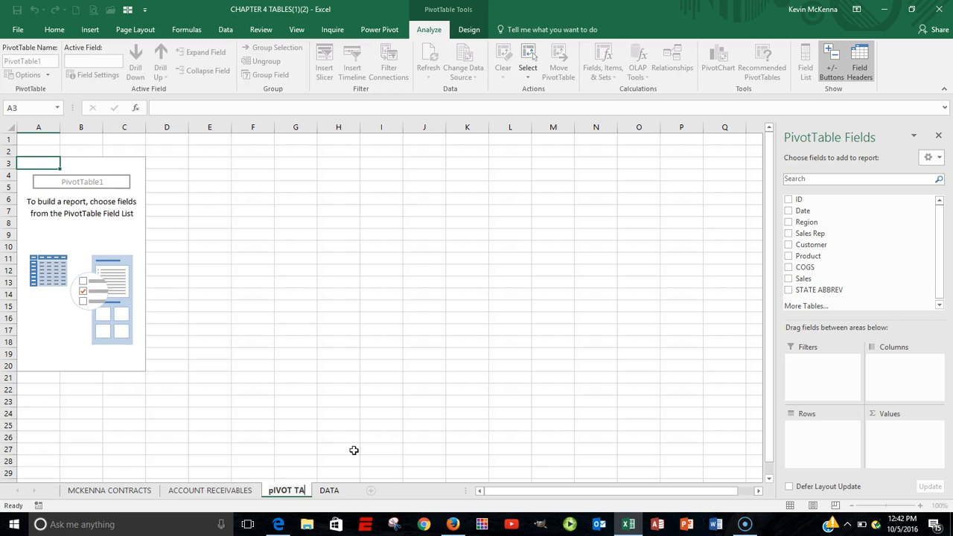
text(BLE)
click(356, 453)
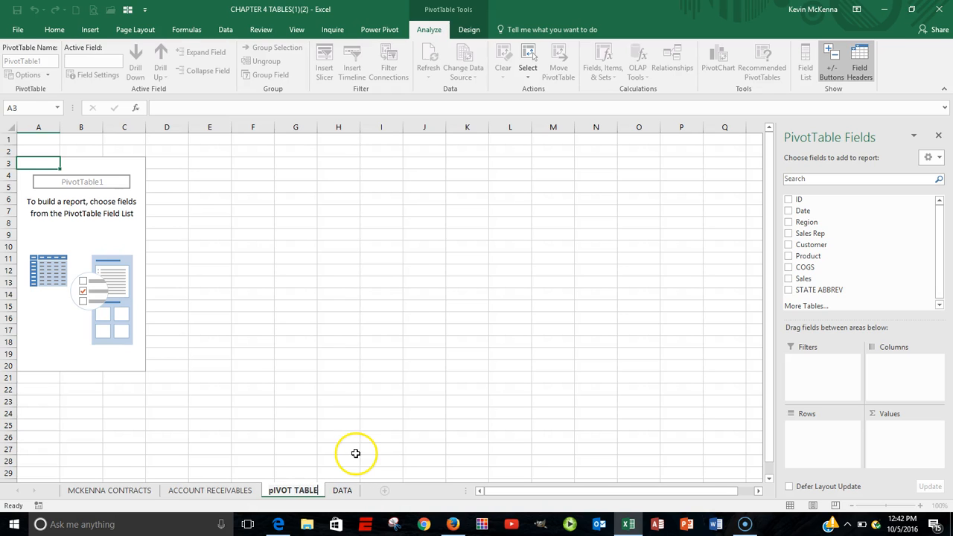
key(alt)
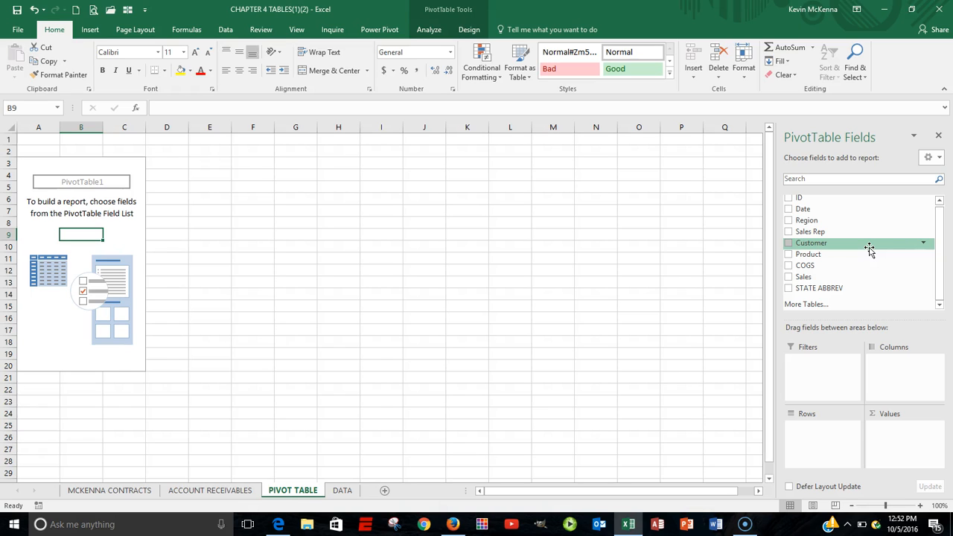
drag(849, 249, 810, 211)
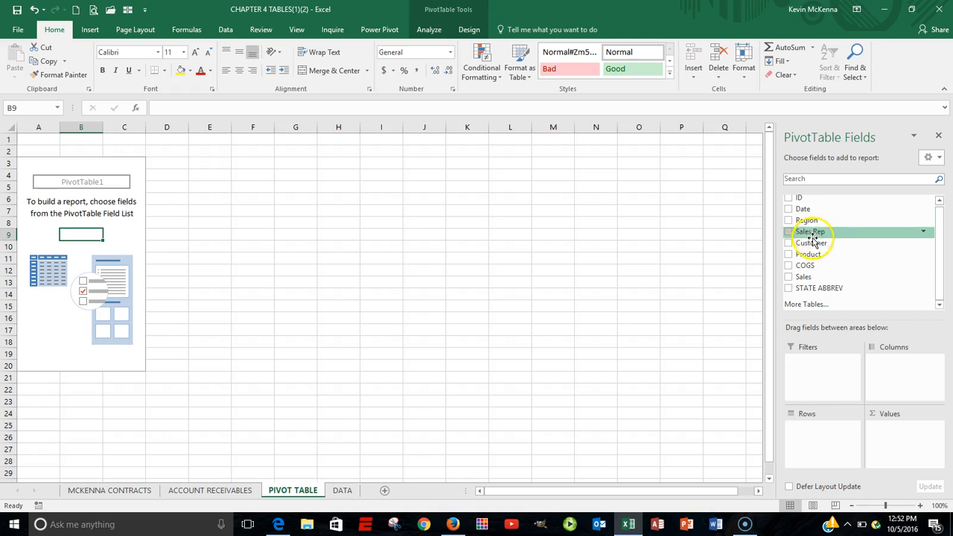
click(814, 281)
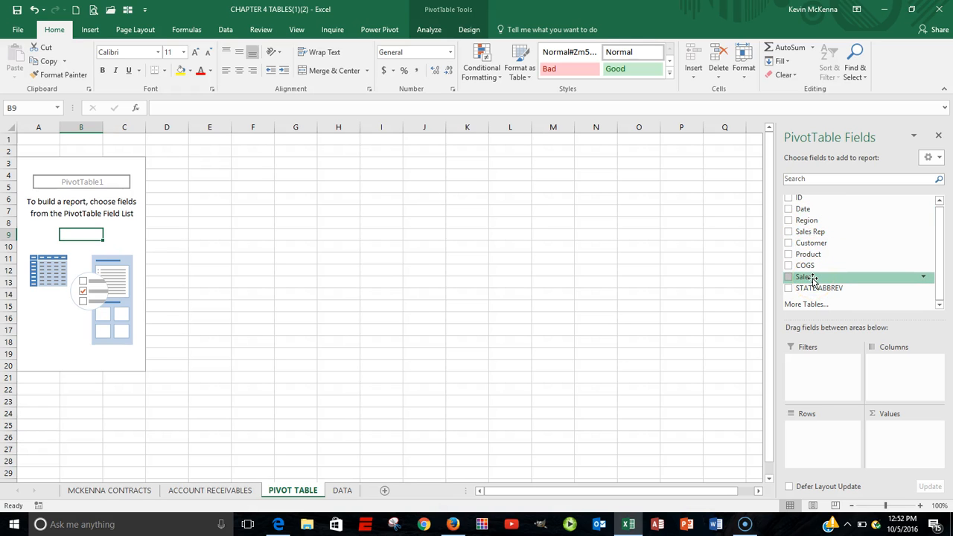
click(804, 281)
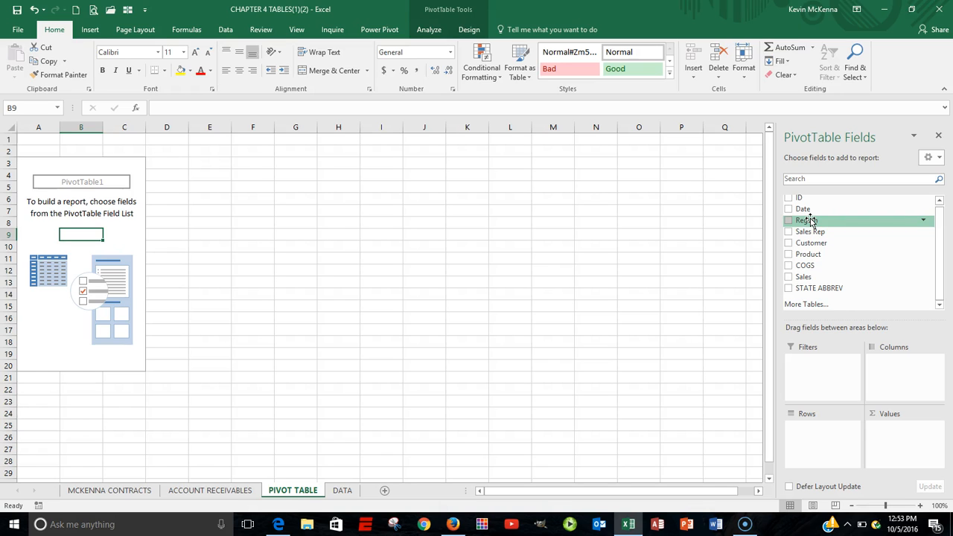
drag(811, 222, 813, 344)
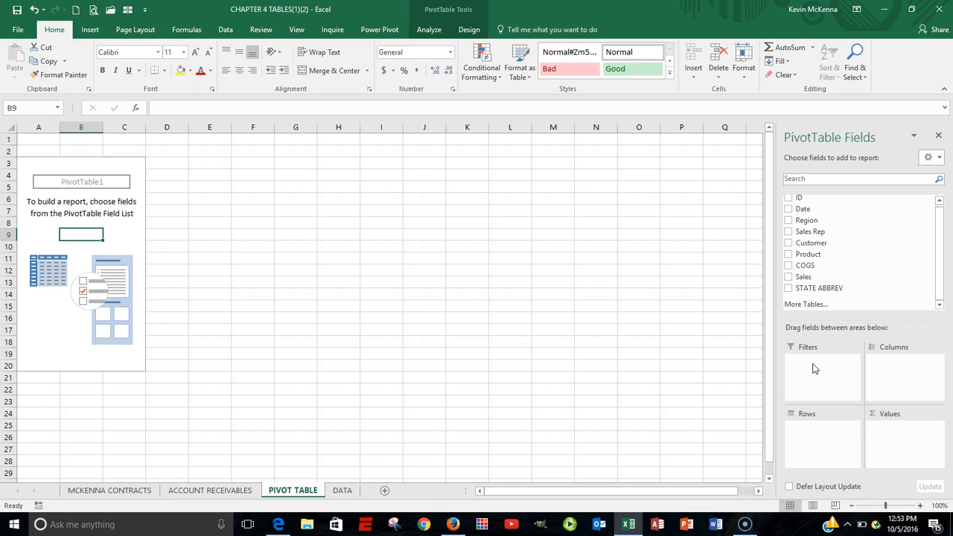
drag(825, 220, 822, 378)
click(816, 378)
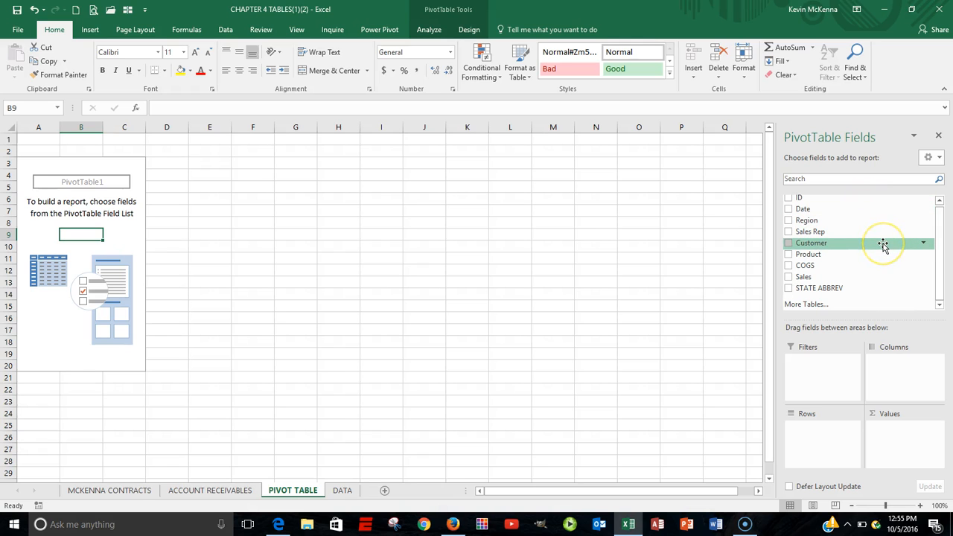
drag(883, 246, 813, 225)
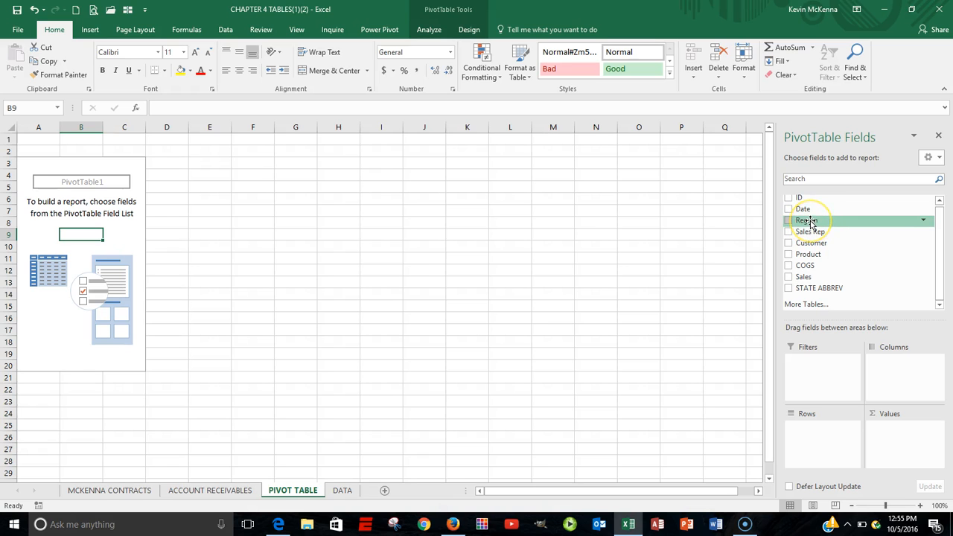
Step: Lay out the PivotTable with Region as the row field and Sales as the summed values
drag(810, 222, 810, 434)
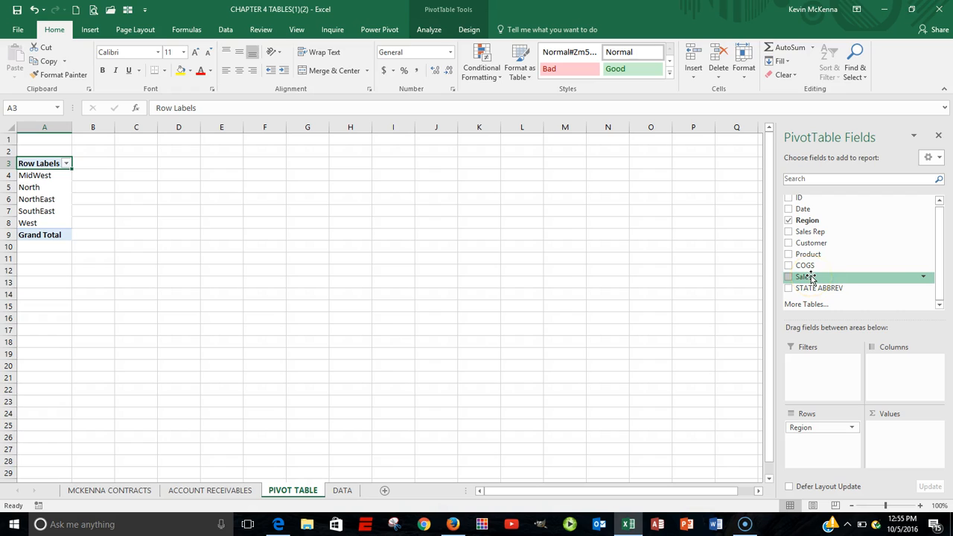
drag(811, 277, 888, 439)
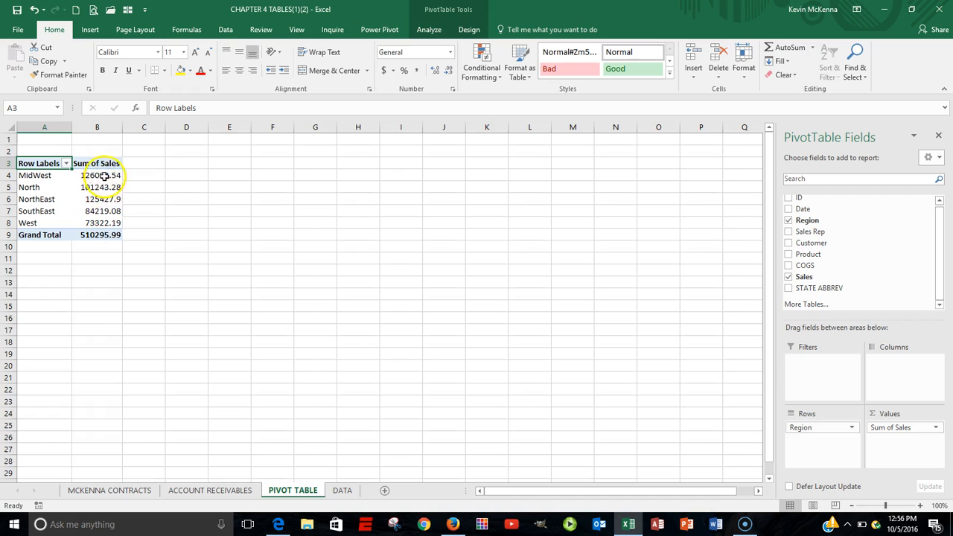
mouse_move(96, 175)
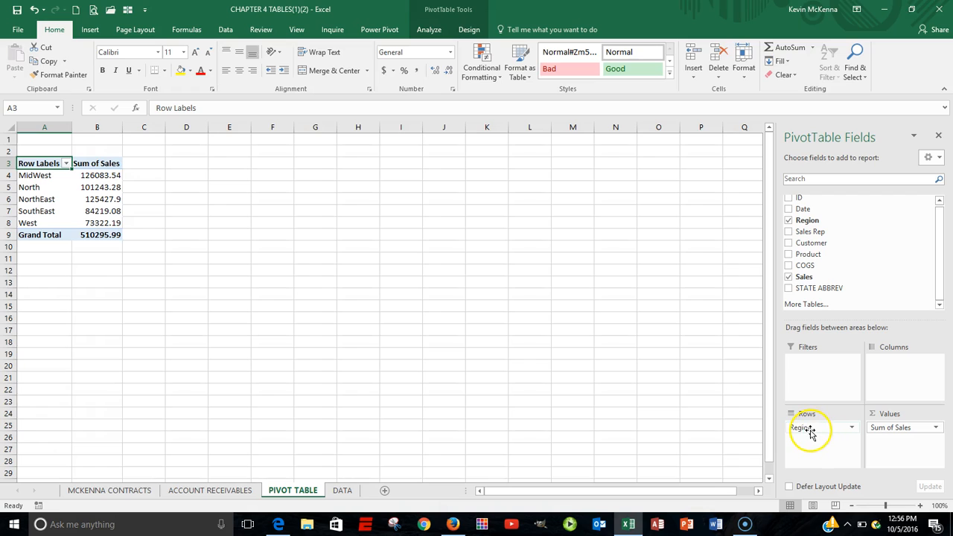
Step: Replace Region with Customer as the PivotTable's row field
click(811, 430)
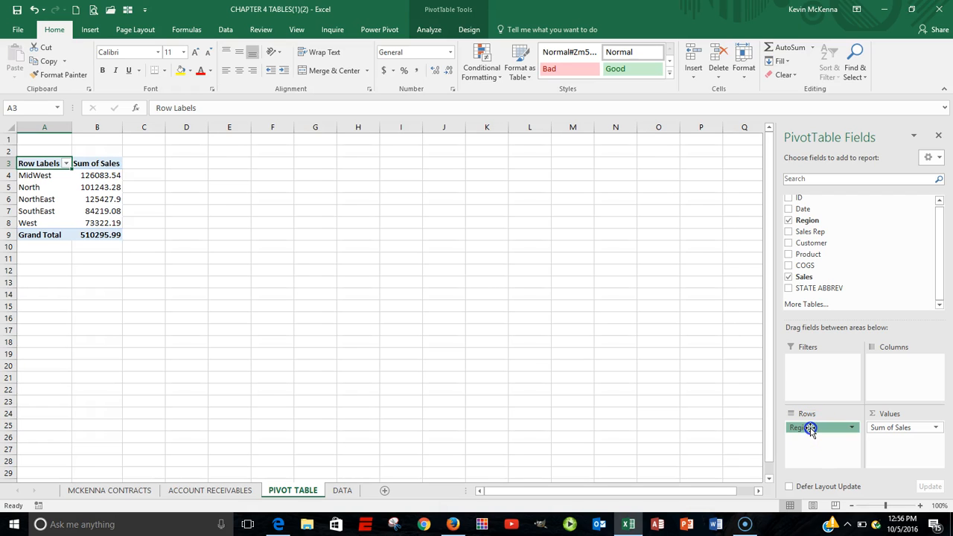
drag(809, 431, 658, 411)
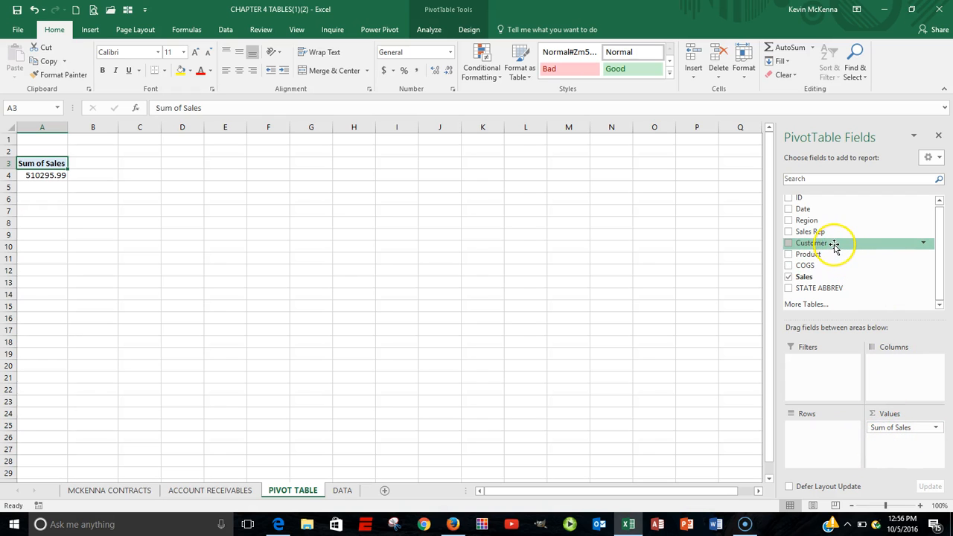
drag(820, 245, 820, 438)
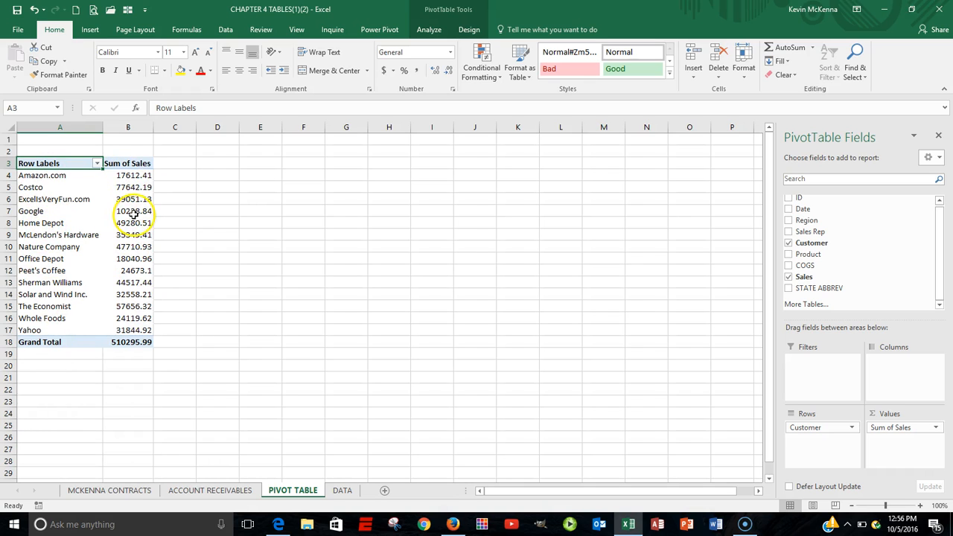
mouse_move(150, 212)
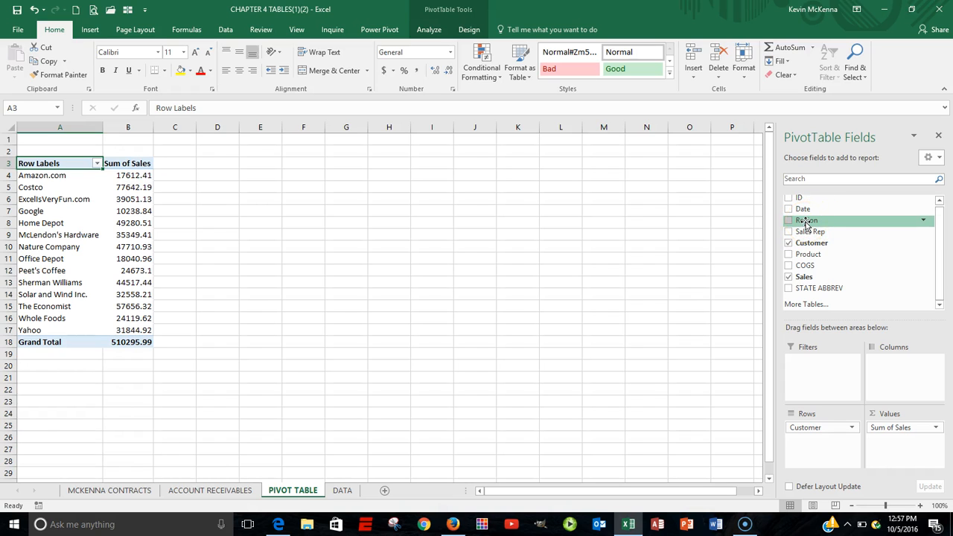
Step: Add Region as the PivotTable's column field
drag(805, 221, 893, 373)
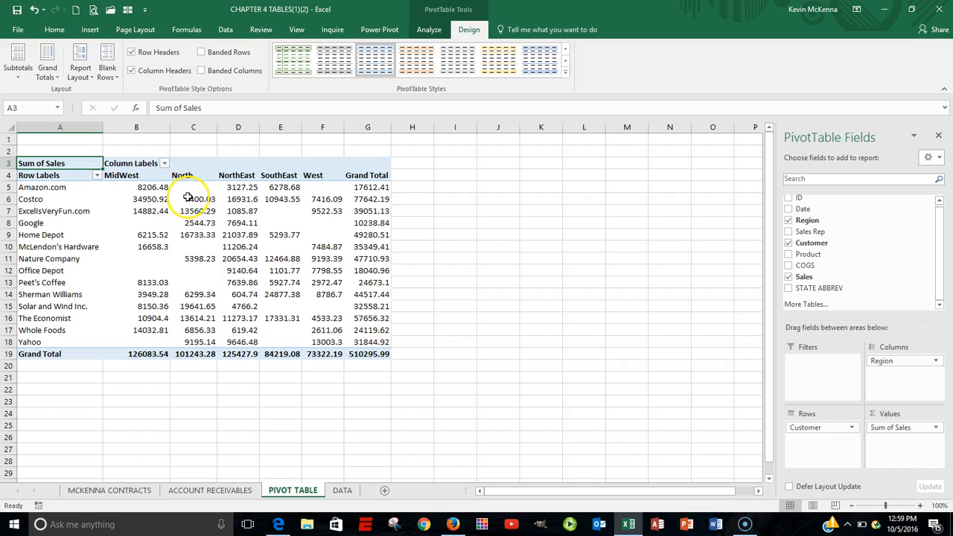
click(161, 190)
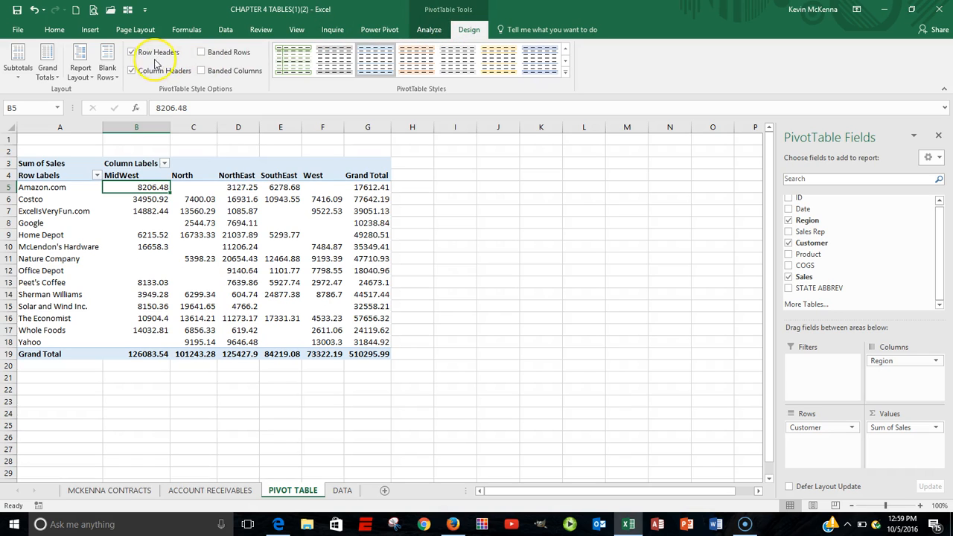
Step: Switch the PivotTable's report layout to tabular form
click(92, 81)
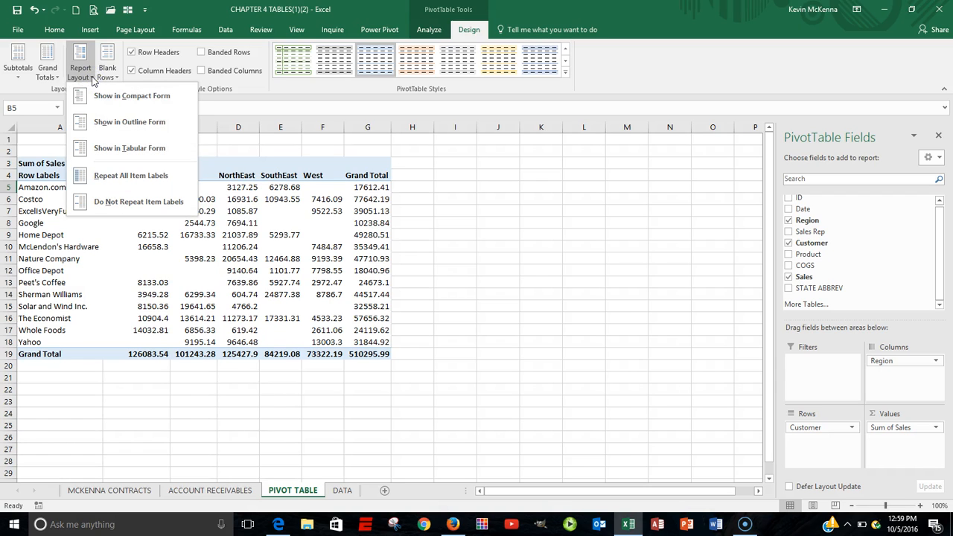
click(109, 149)
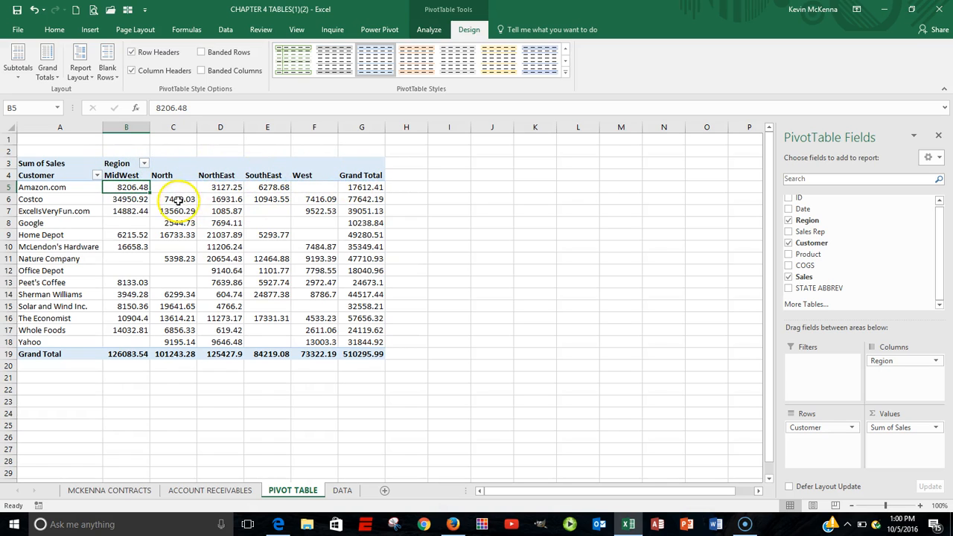
Step: Format the Sum of Sales values in the customer-by-region PivotTable as Currency with 0 decimal places
mouse_move(138, 187)
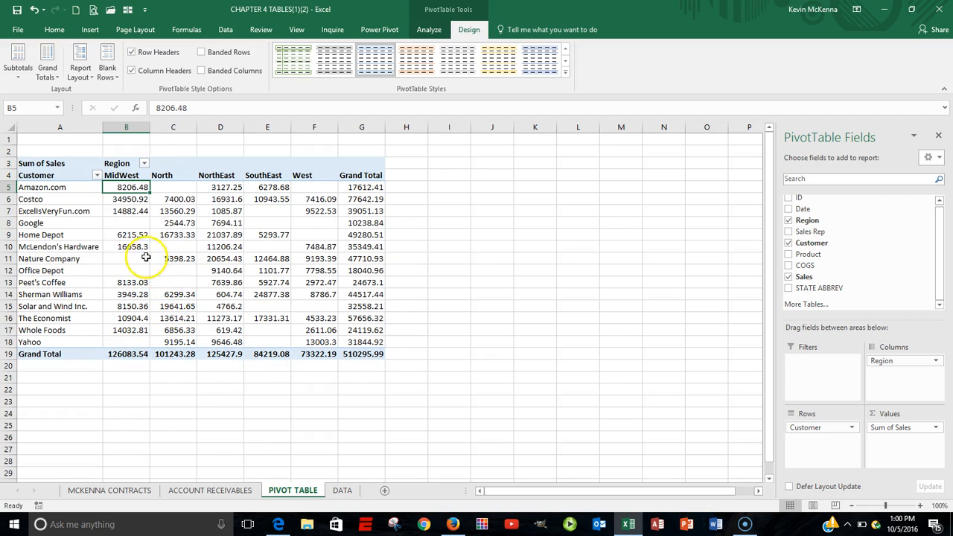
click(137, 185)
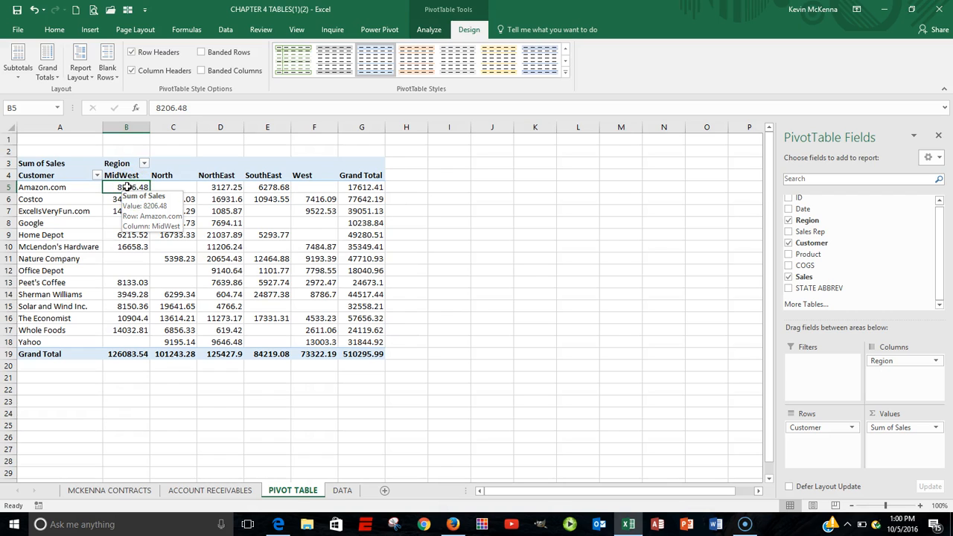
right_click(128, 187)
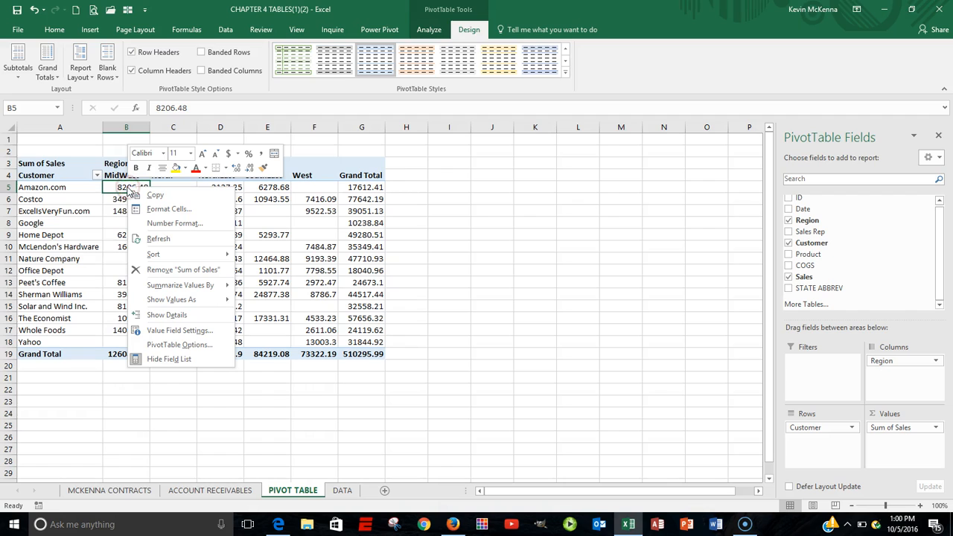
click(177, 331)
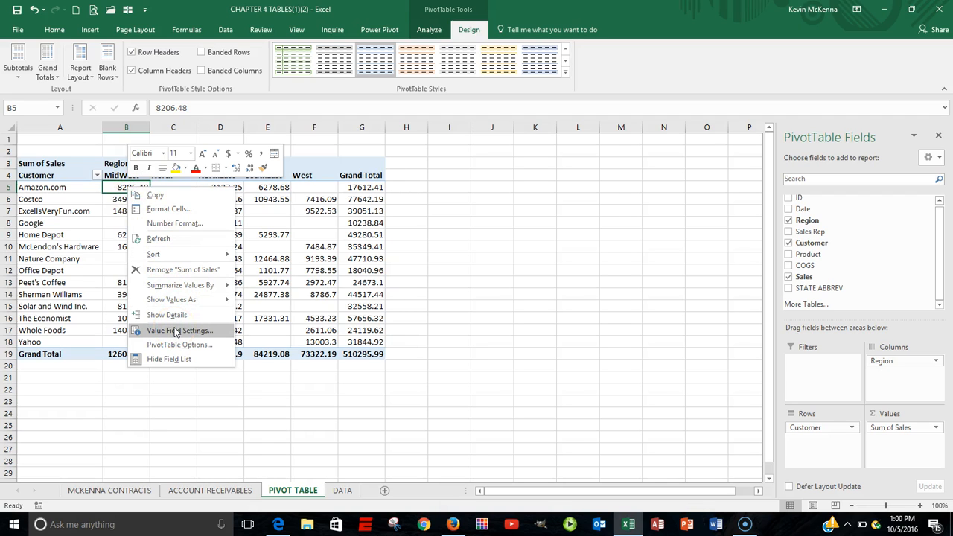
click(177, 331)
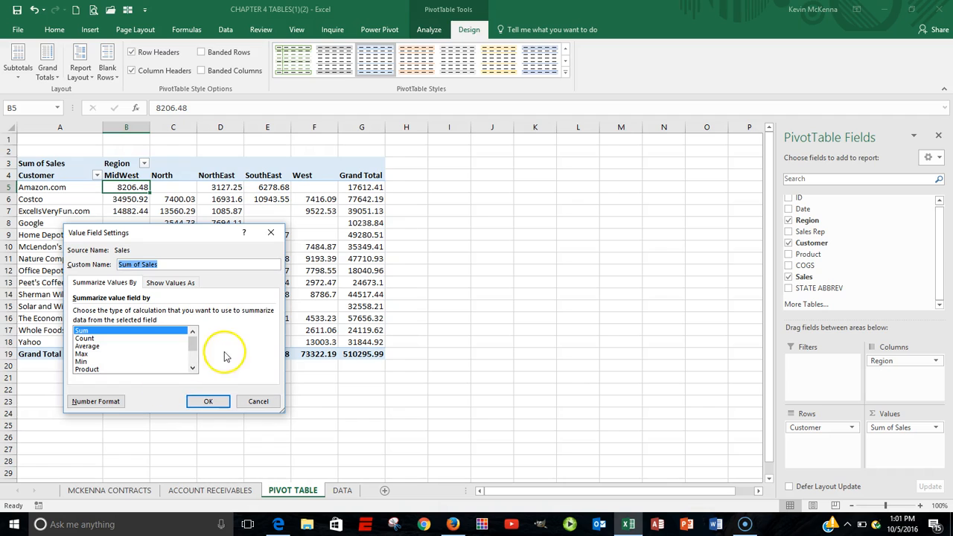
click(112, 403)
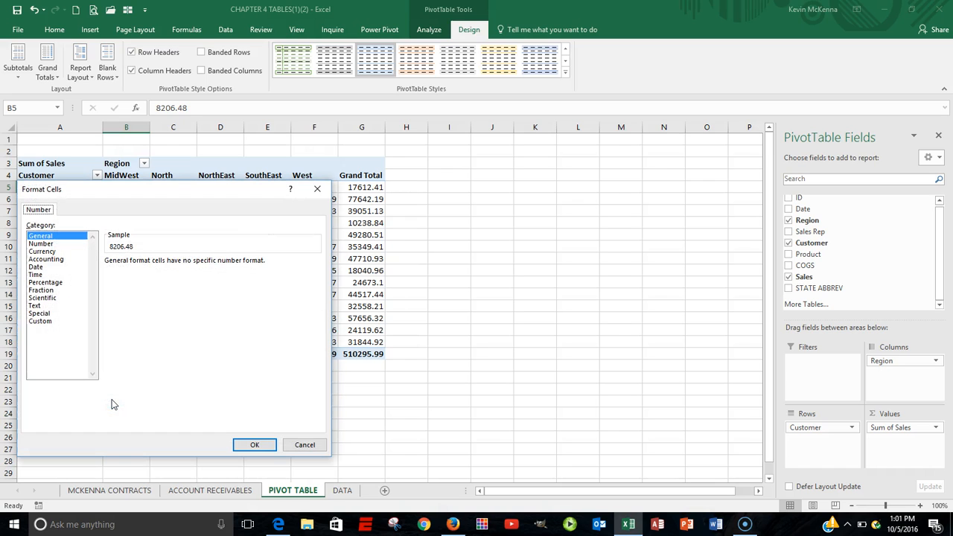
click(45, 252)
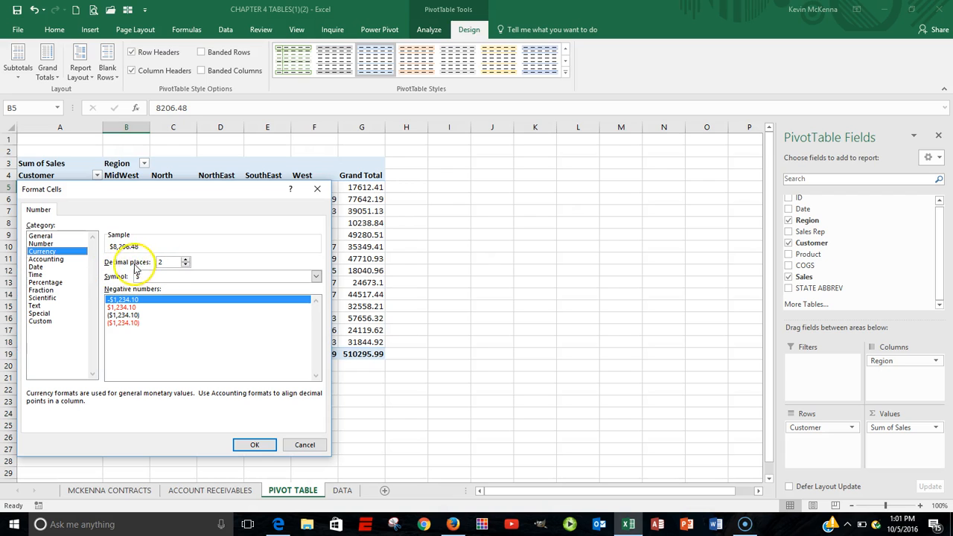
click(186, 265)
click(266, 446)
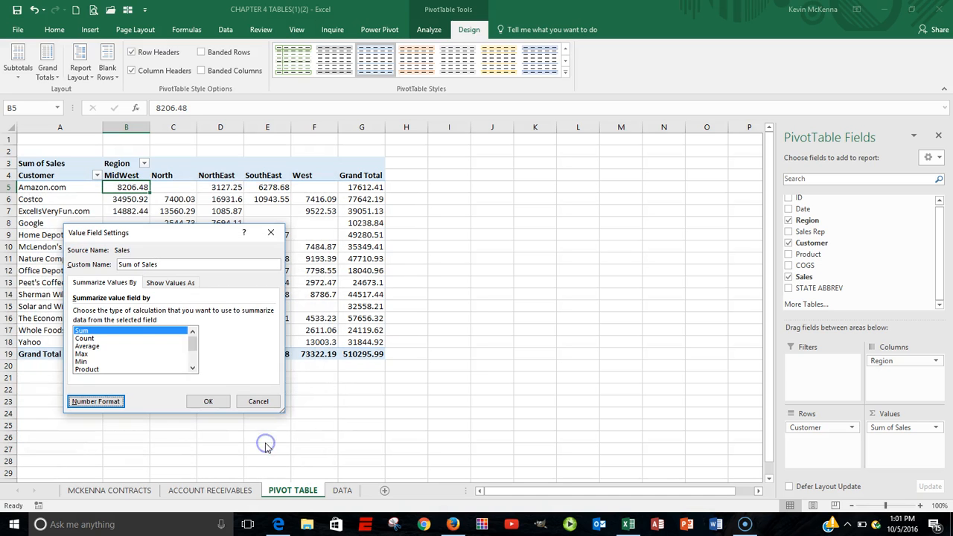
click(211, 404)
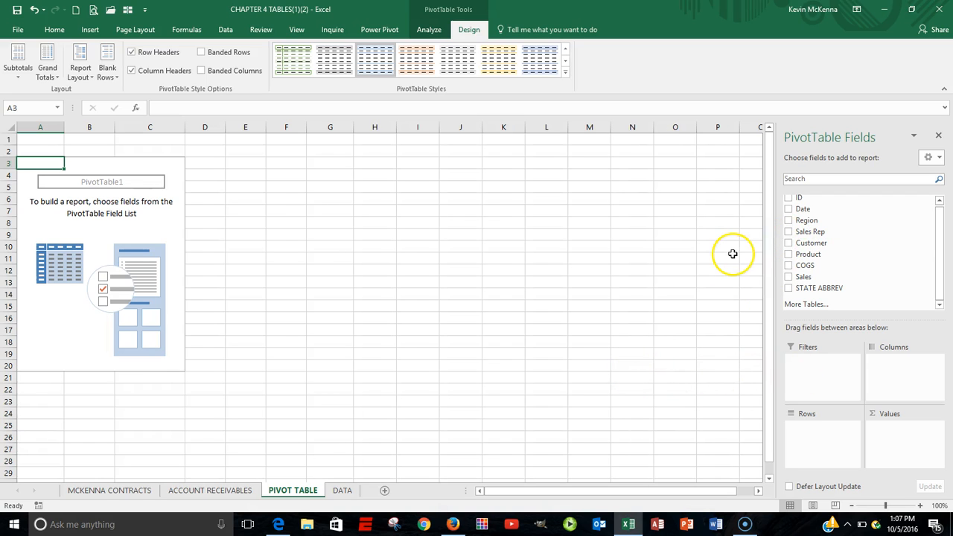
Step: Rebuild the PivotTable with Customer as the row field and Sales added twice as summed values
click(814, 246)
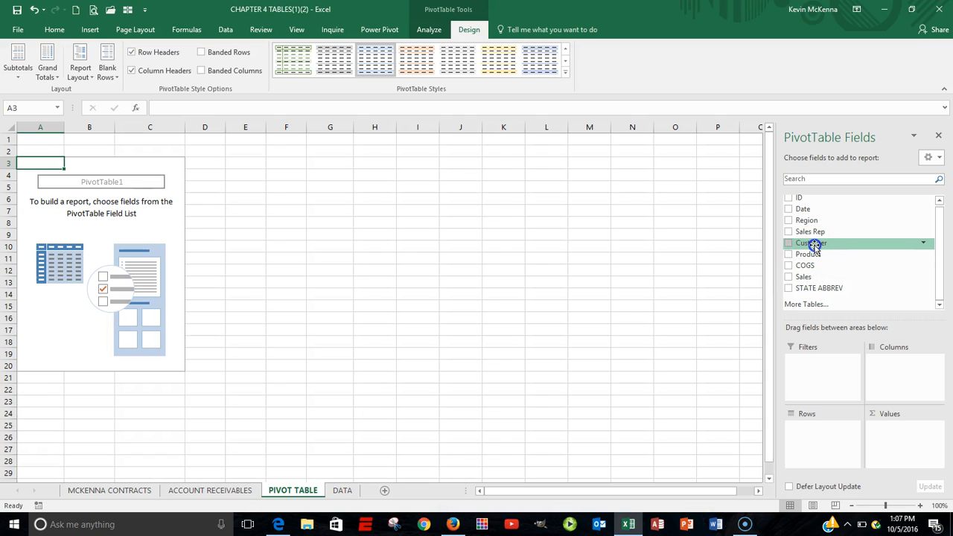
drag(815, 247, 814, 438)
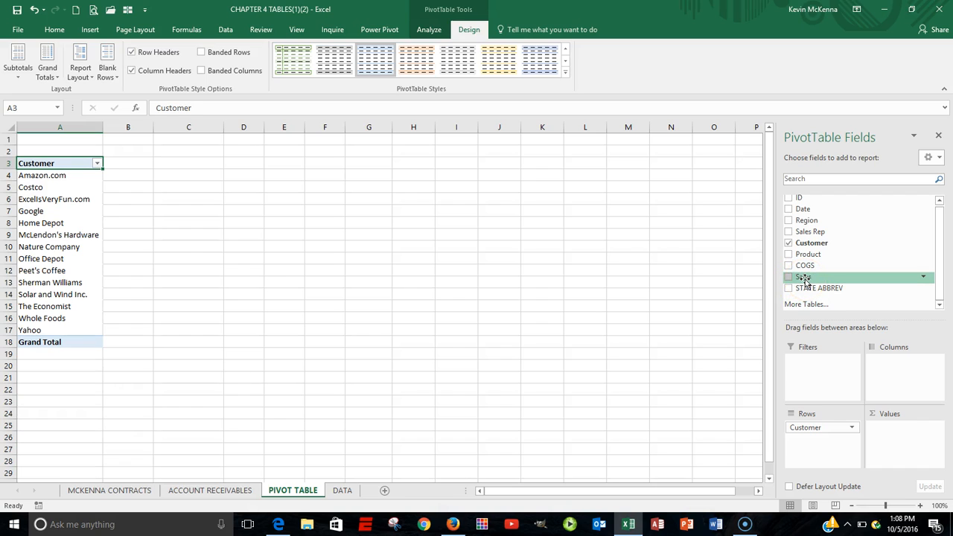
drag(805, 278, 890, 437)
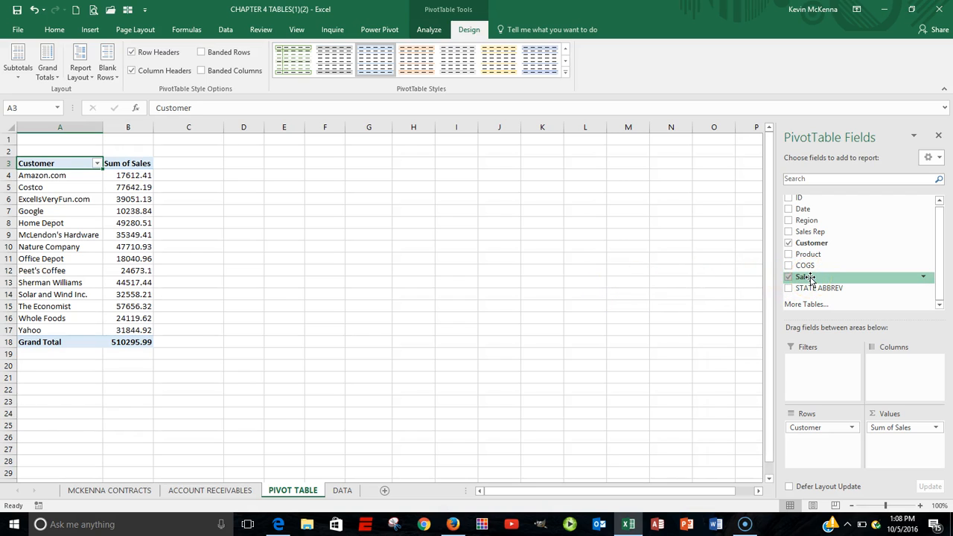
drag(810, 279, 888, 444)
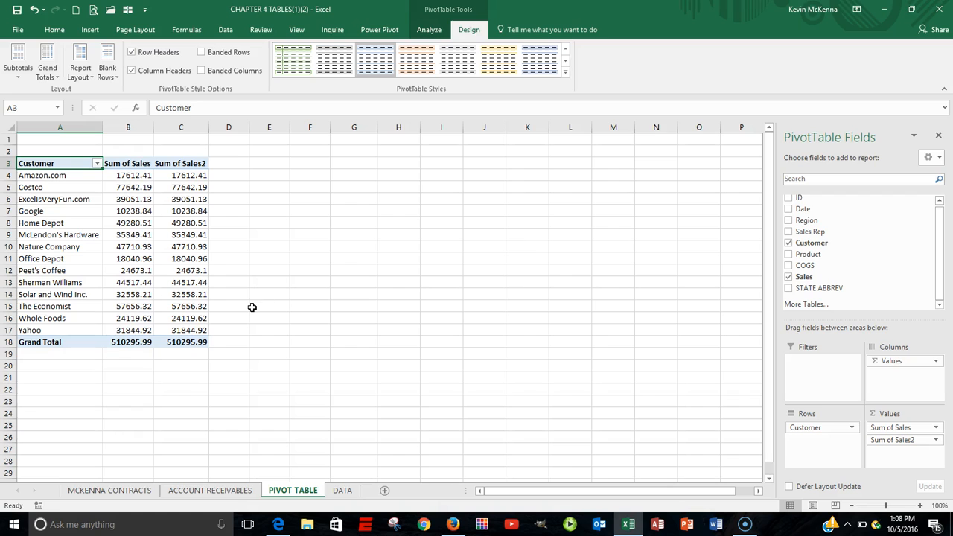
Step: Change the second Sales value field to summarise by Average instead of Sum
click(187, 176)
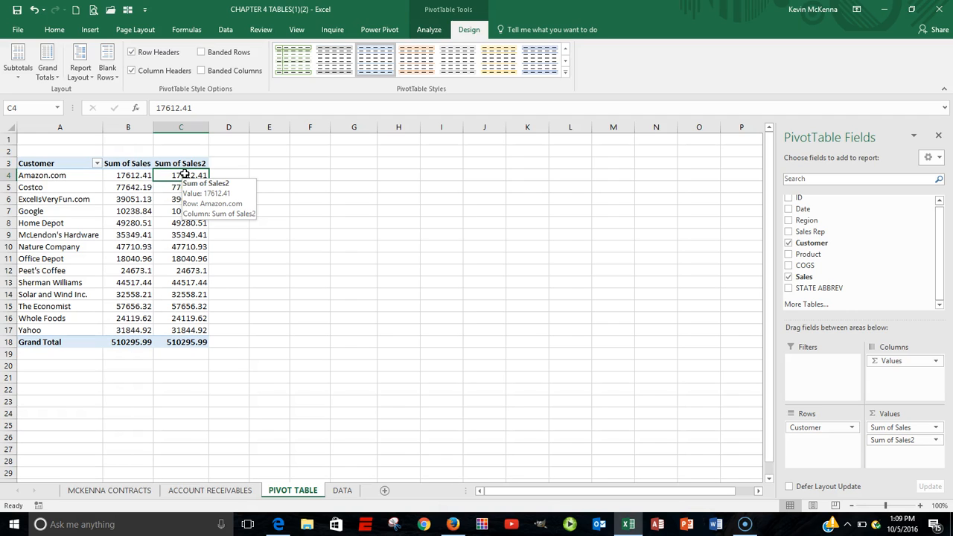
click(185, 177)
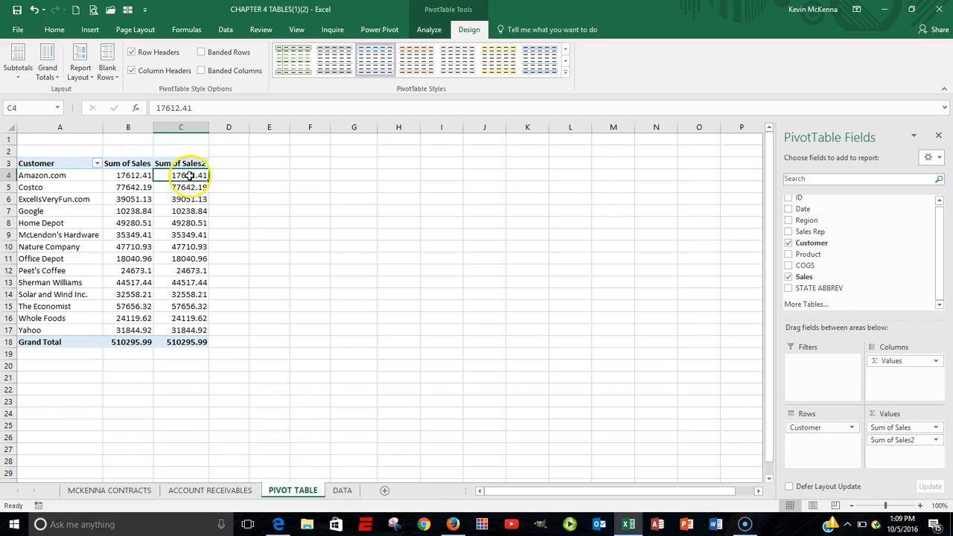
mouse_move(178, 170)
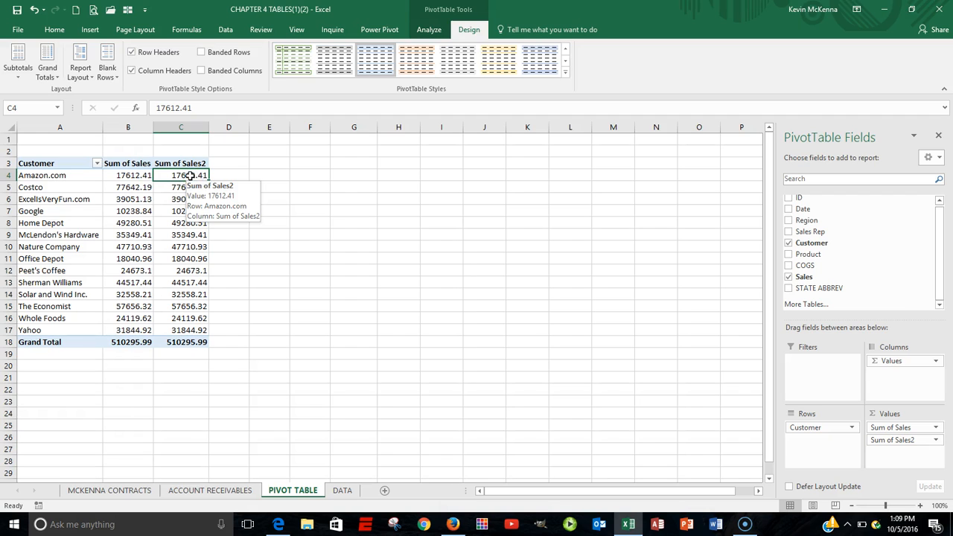
right_click(190, 175)
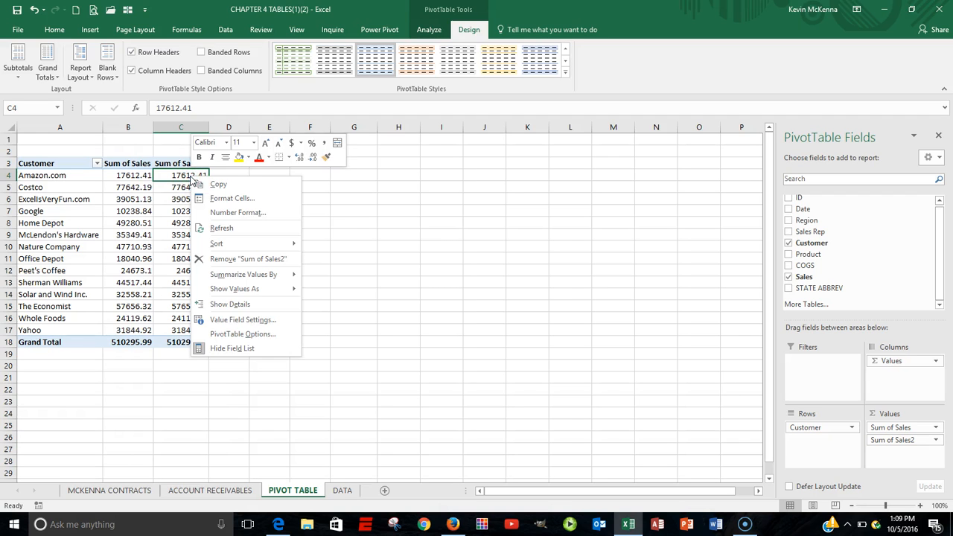
click(239, 321)
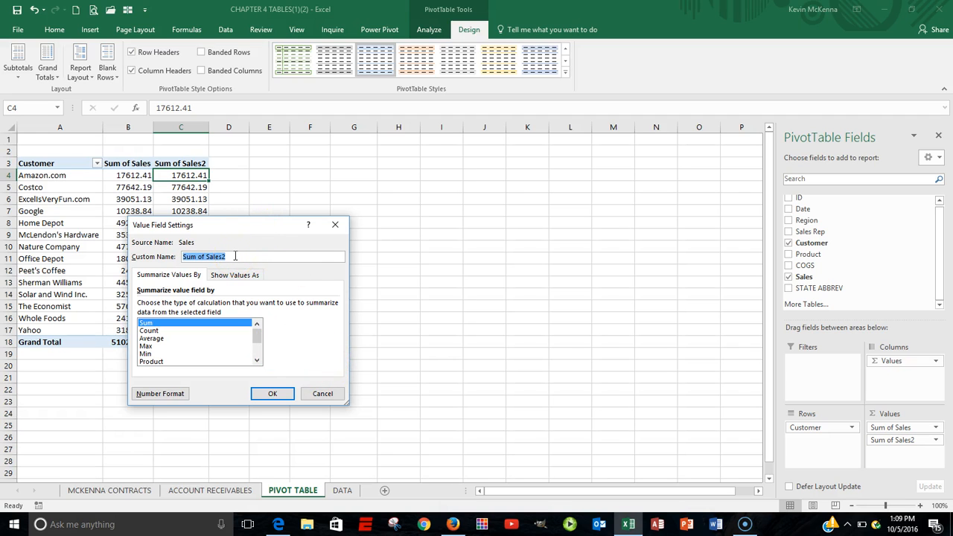
click(234, 255)
drag(234, 255, 173, 255)
text(age)
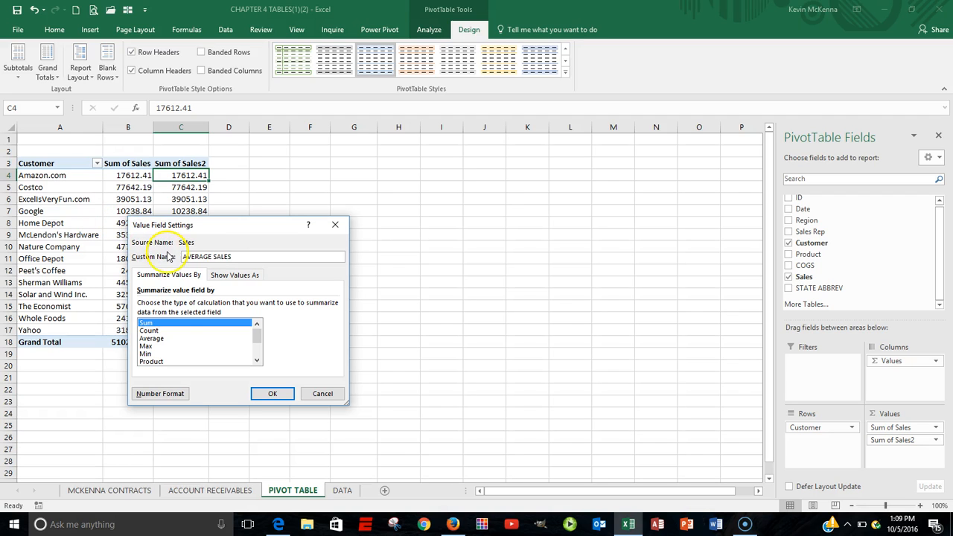
click(158, 340)
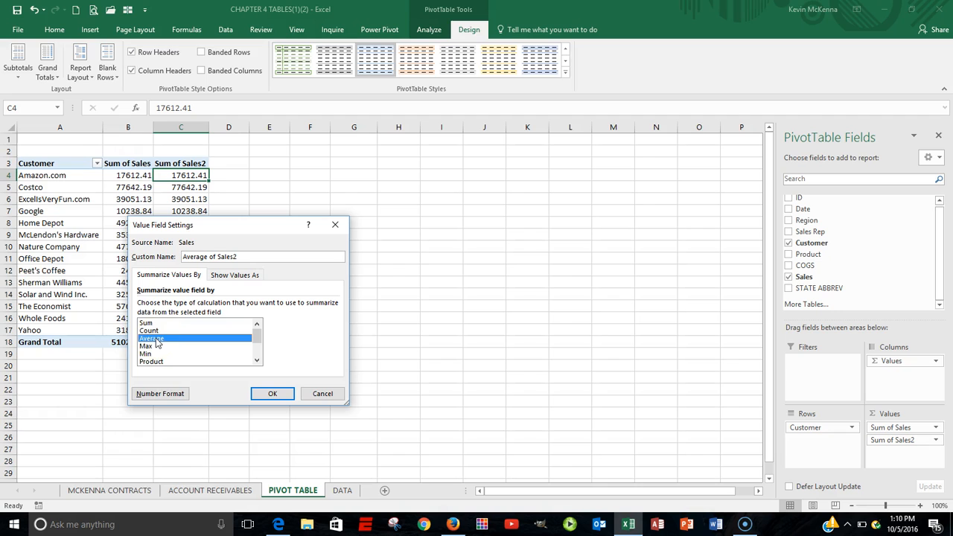
Step: Format the average field as Currency with 0 decimal places and name it Average of Sales
click(170, 393)
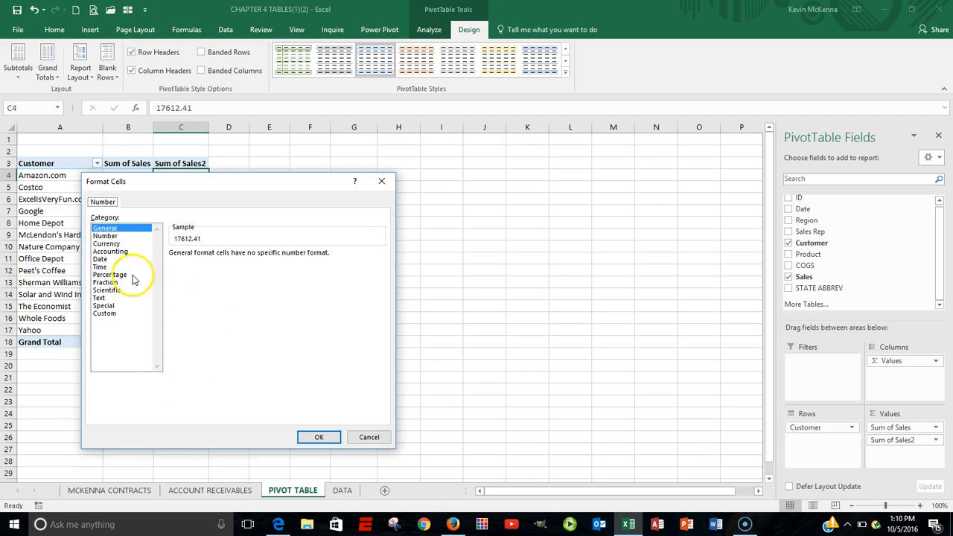
click(106, 243)
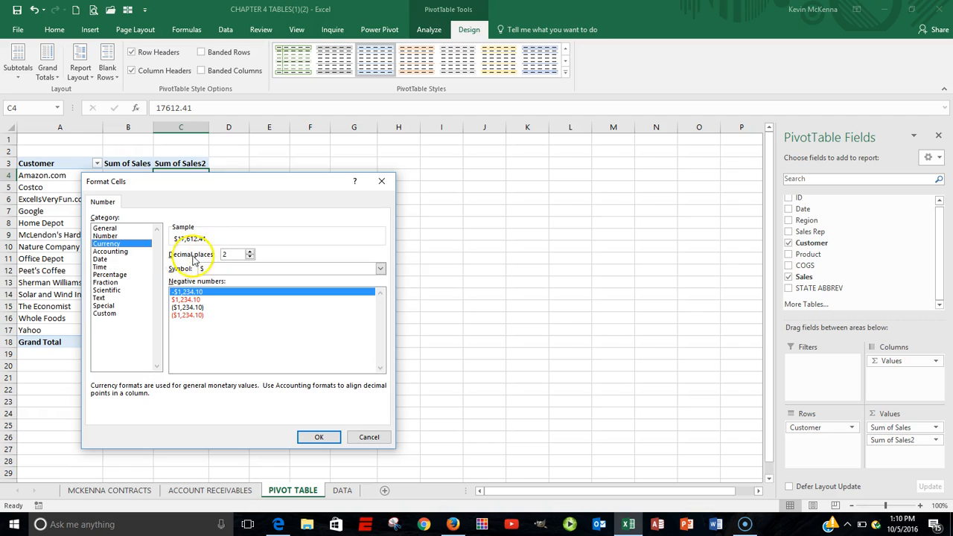
click(250, 258)
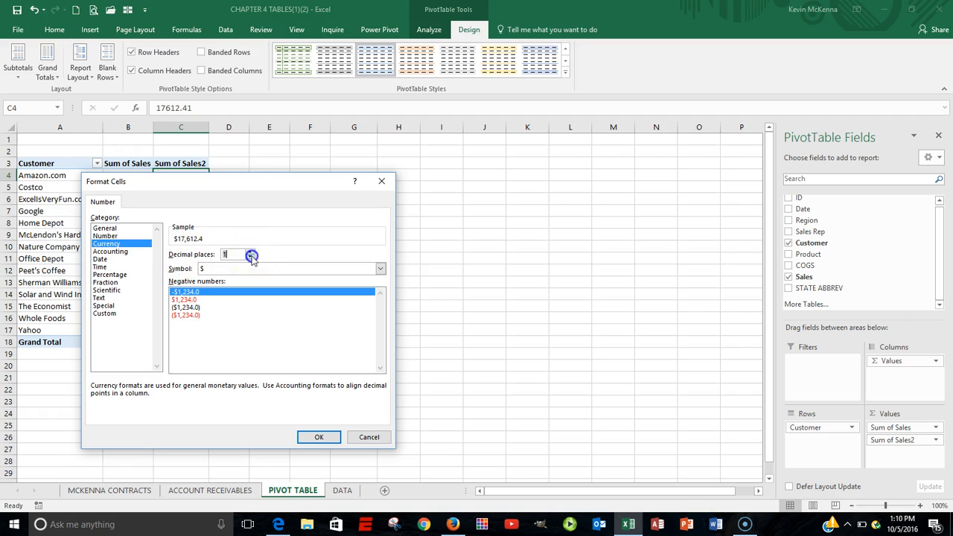
click(251, 257)
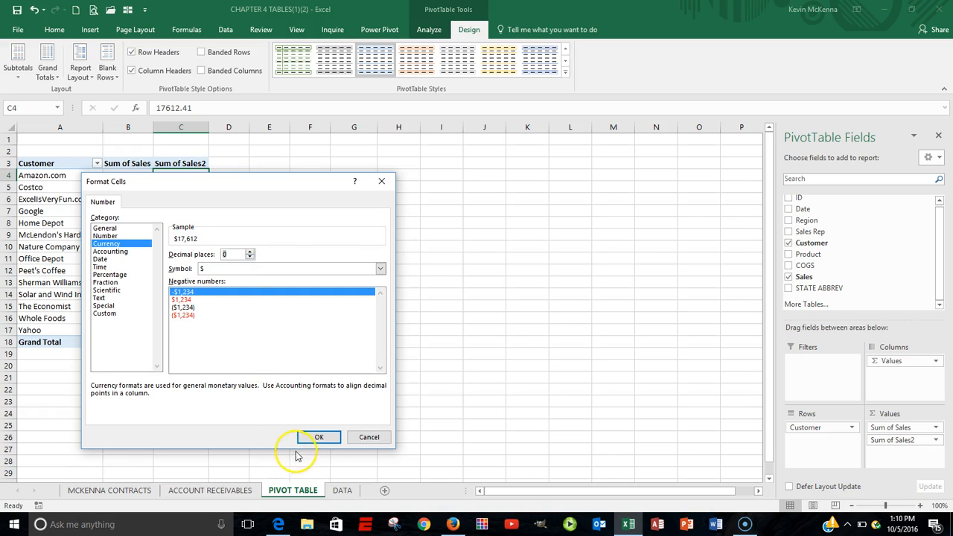
click(322, 437)
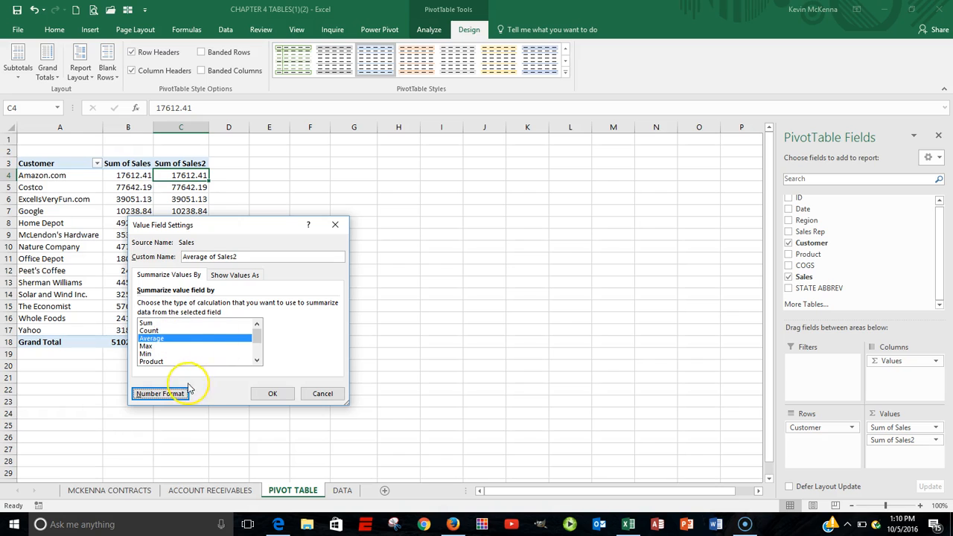
click(241, 257)
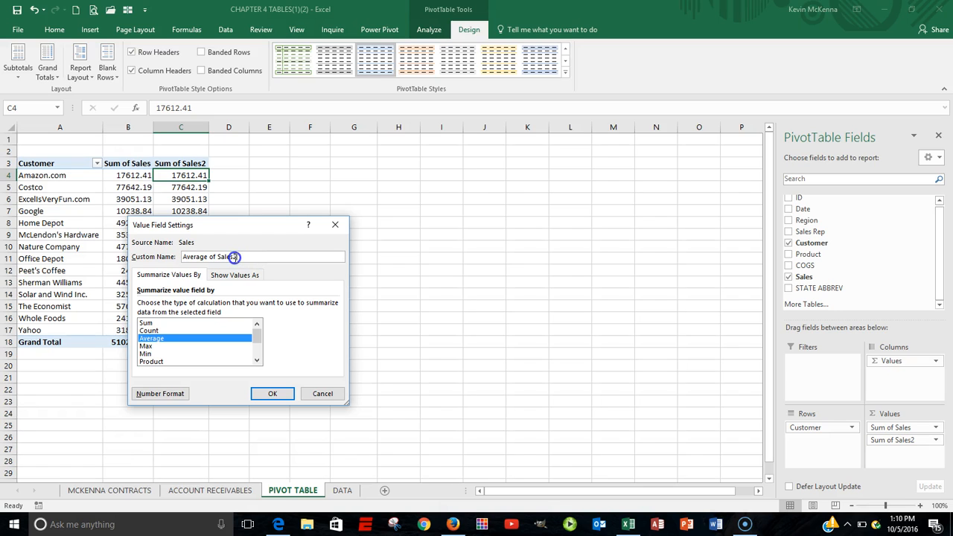
text(2)
click(272, 394)
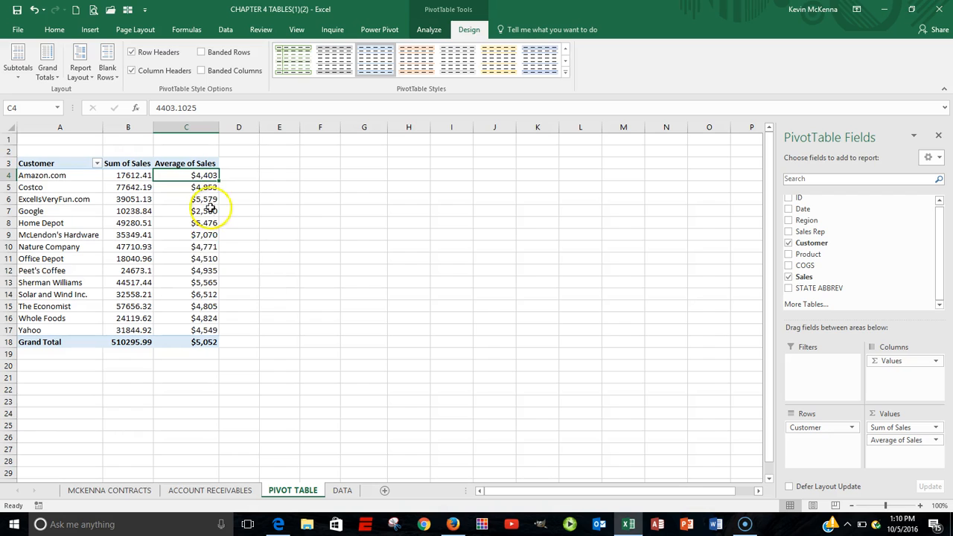
Step: Format the Sum of Sales field in the customer PivotTable as Currency with 0 decimal places
click(126, 175)
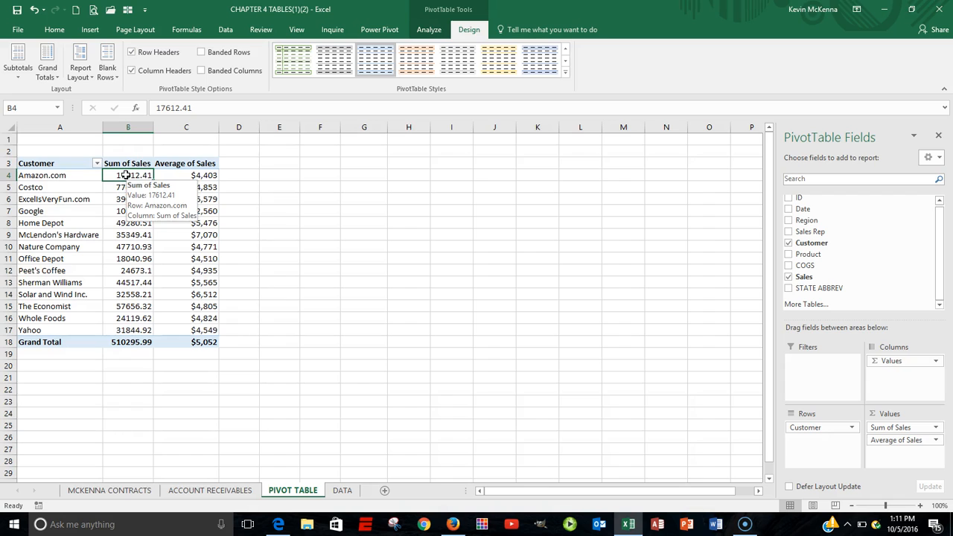
right_click(127, 176)
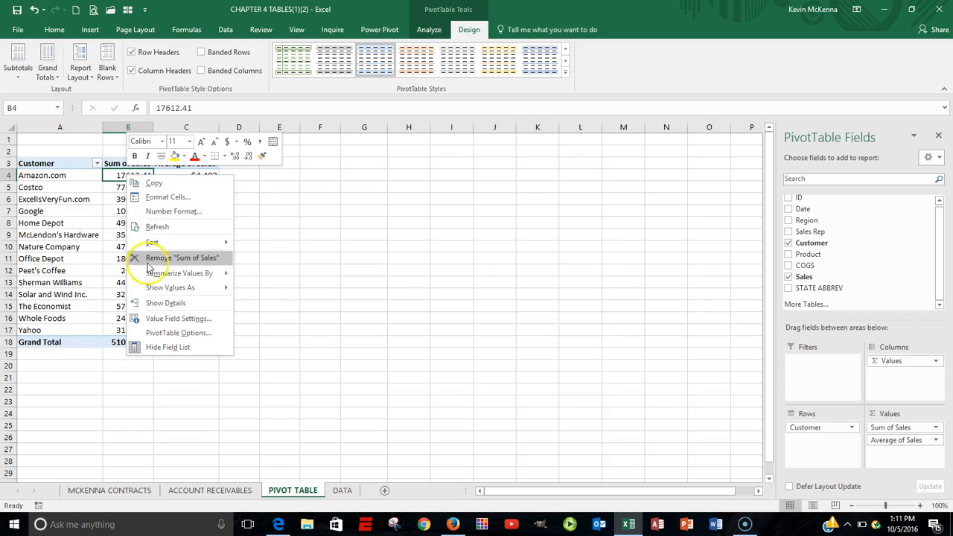
mouse_move(158, 292)
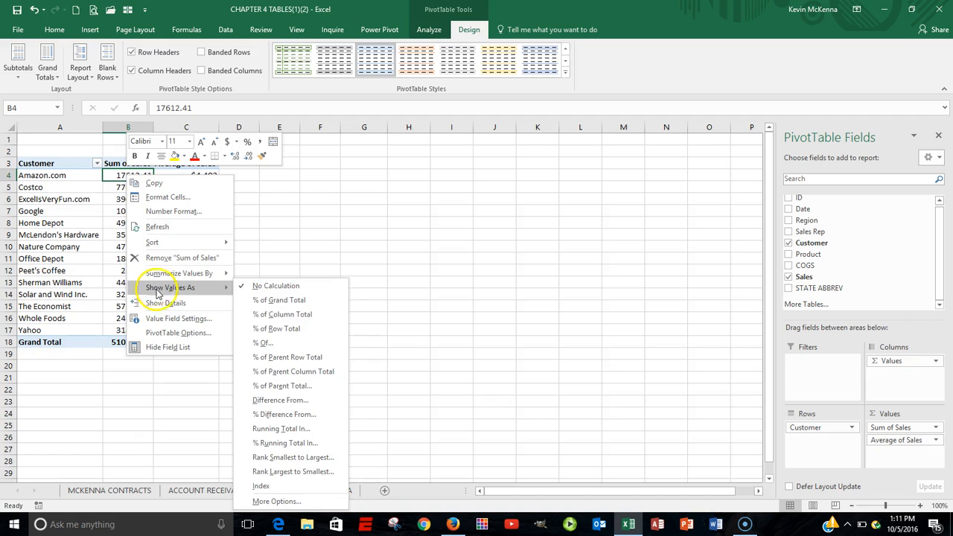
click(189, 320)
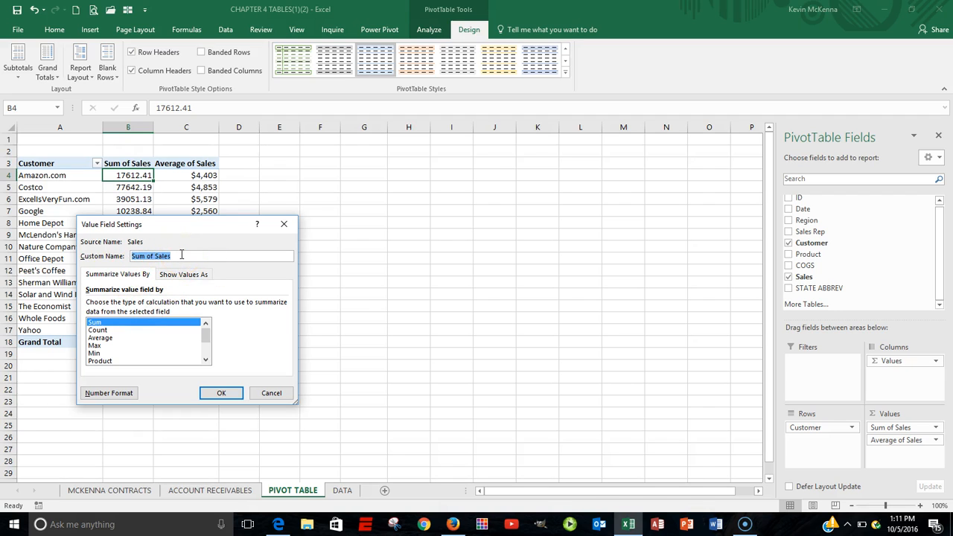
click(180, 255)
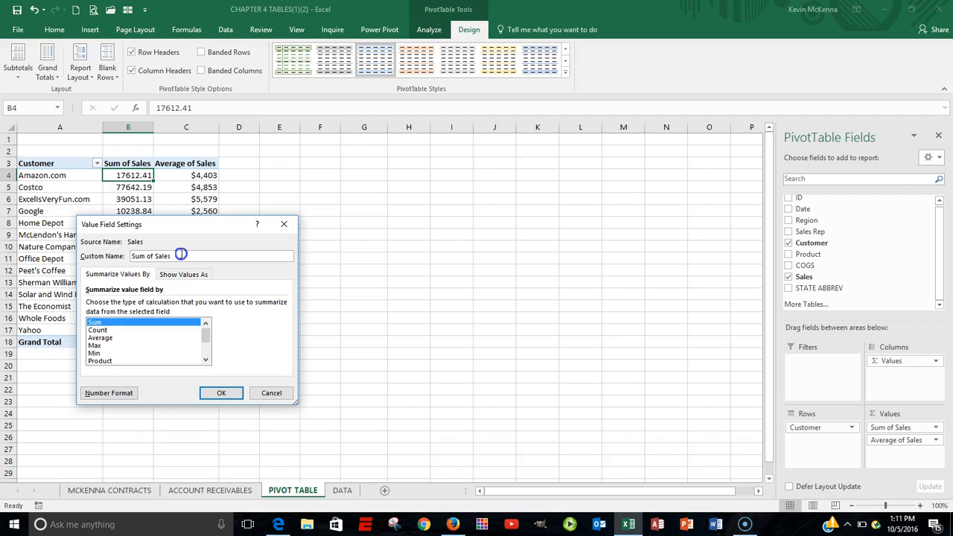
click(107, 393)
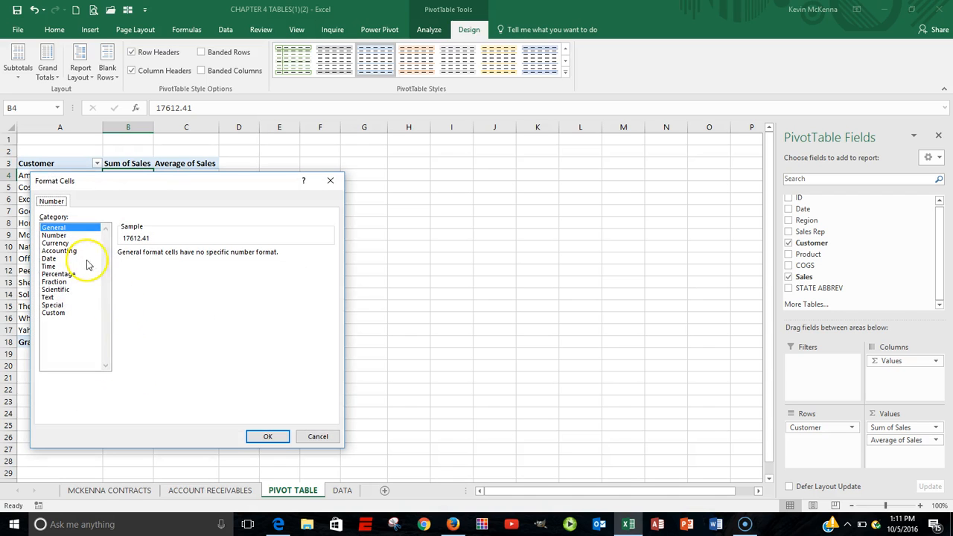
click(65, 244)
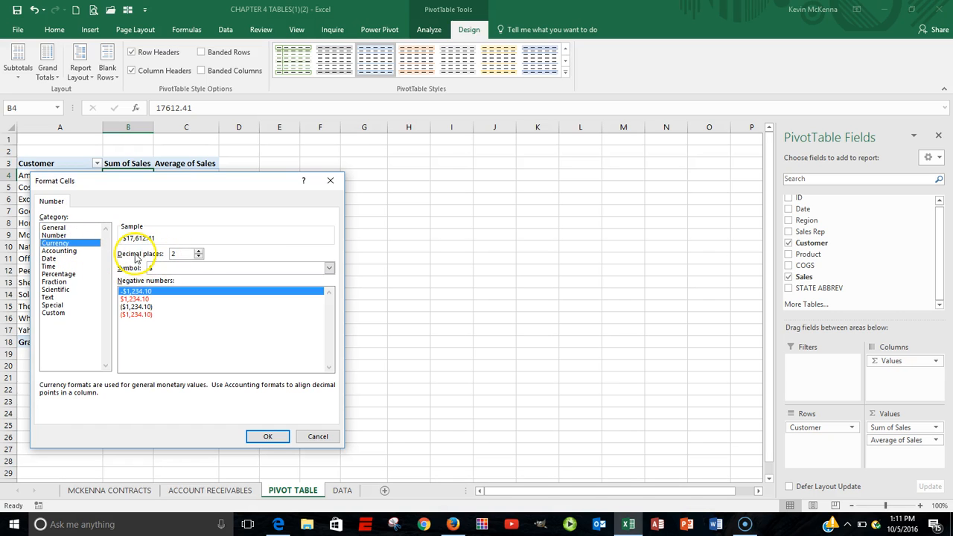
click(199, 257)
click(199, 257)
click(269, 437)
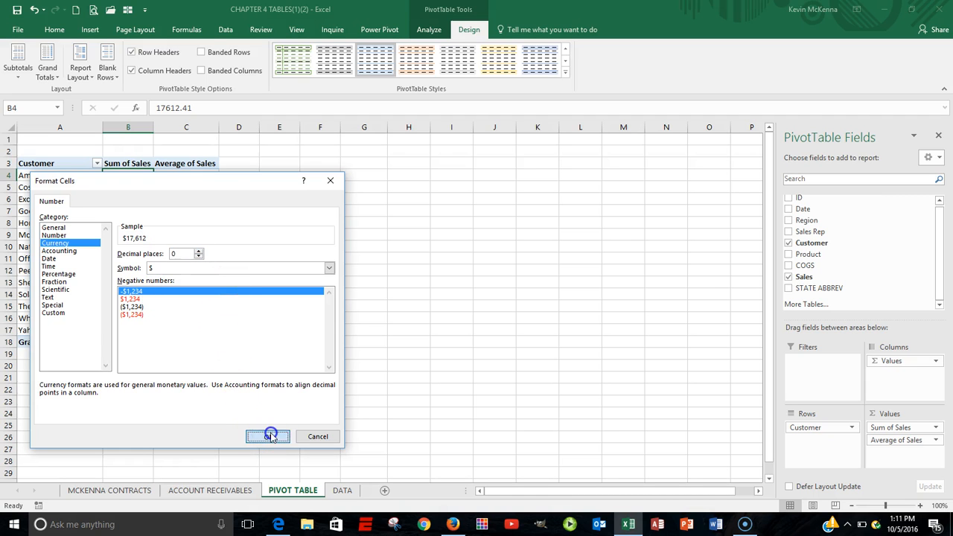
click(228, 393)
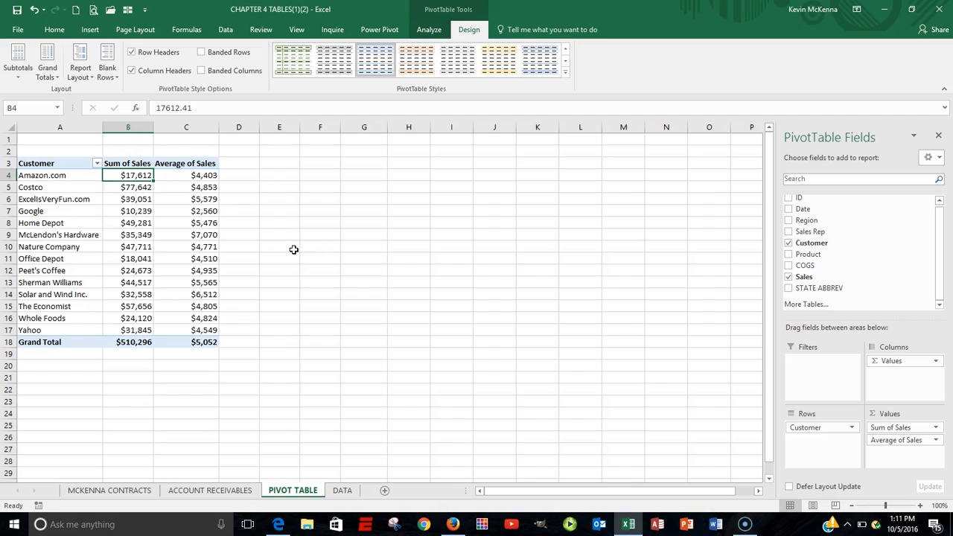
Step: Apply the Pivot Style Dark 3 style to the PivotTable
key(Down)
key(Down)
key(Down)
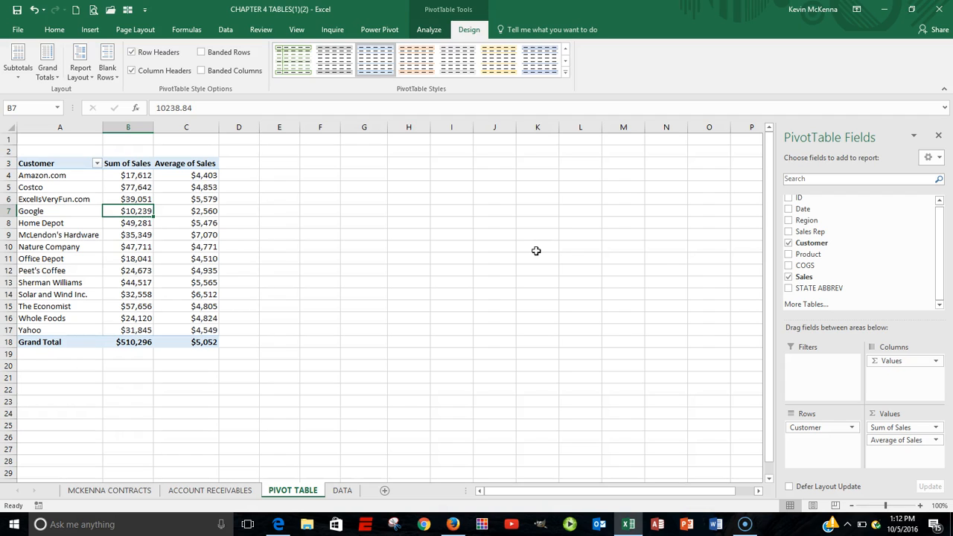
mouse_move(128, 212)
click(566, 72)
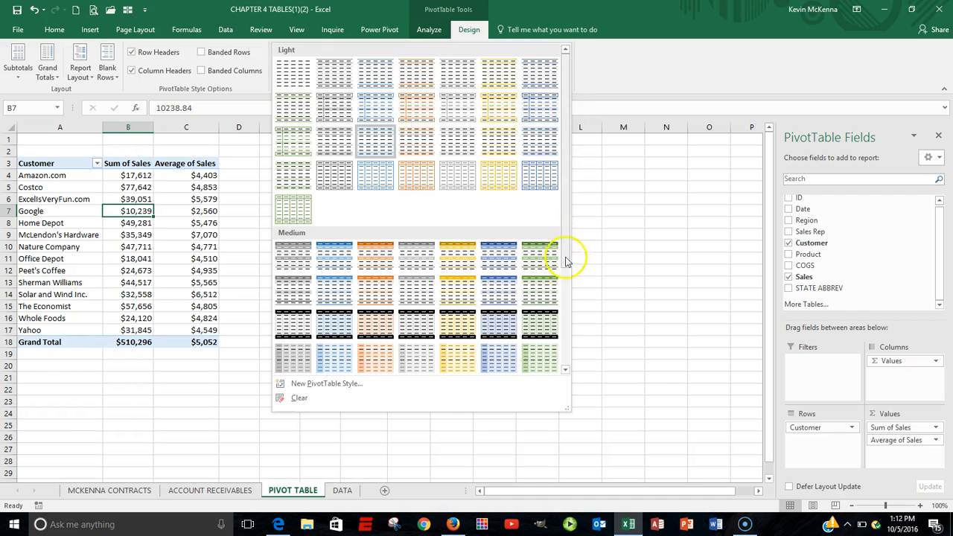
click(566, 371)
click(566, 370)
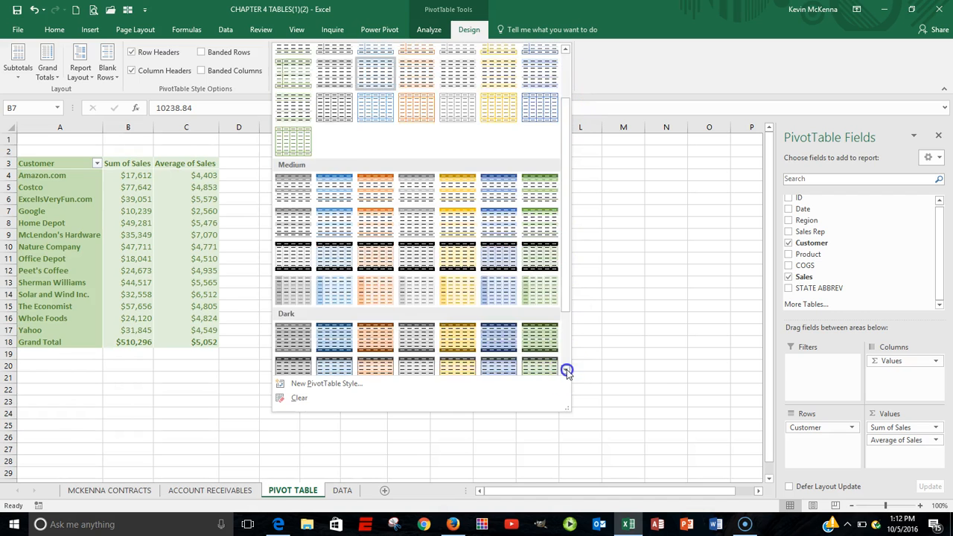
click(566, 370)
click(566, 370)
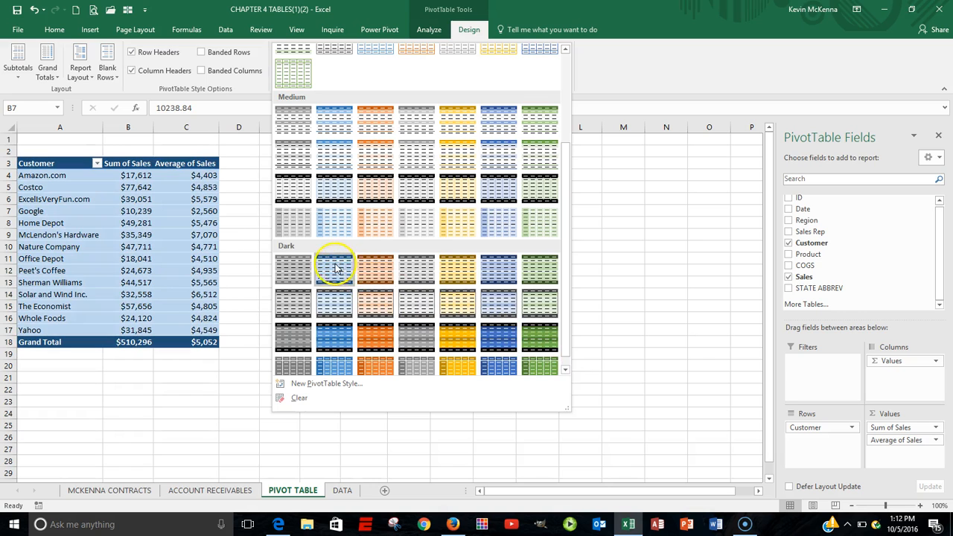
click(379, 268)
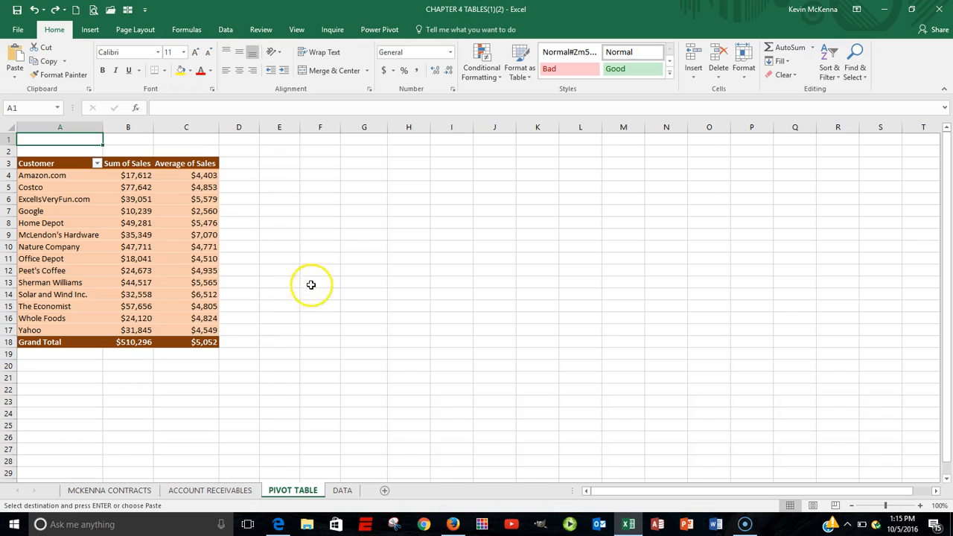
Step: Copy the two title rows from the DATA sheet to cell A1 of the PIVOT TABLE sheet and left-align them
click(181, 213)
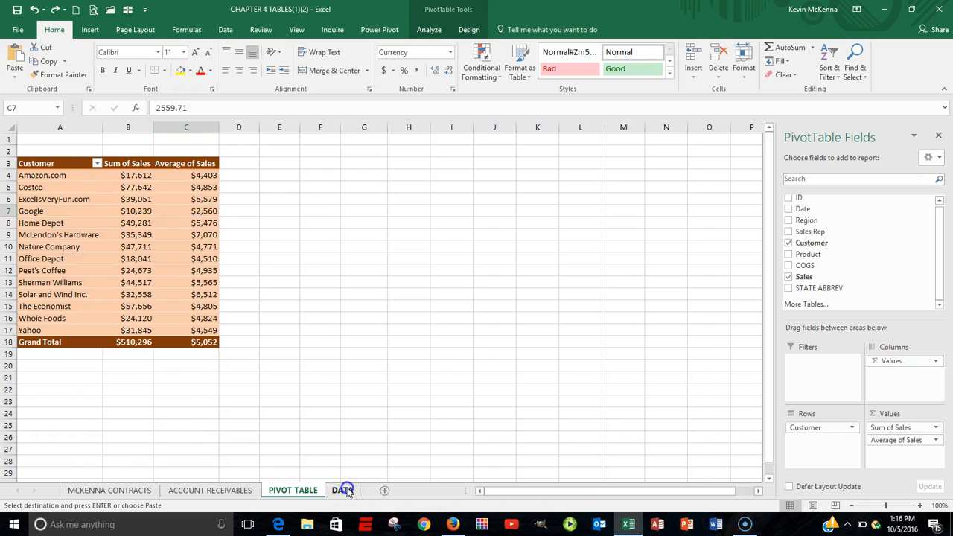
click(344, 491)
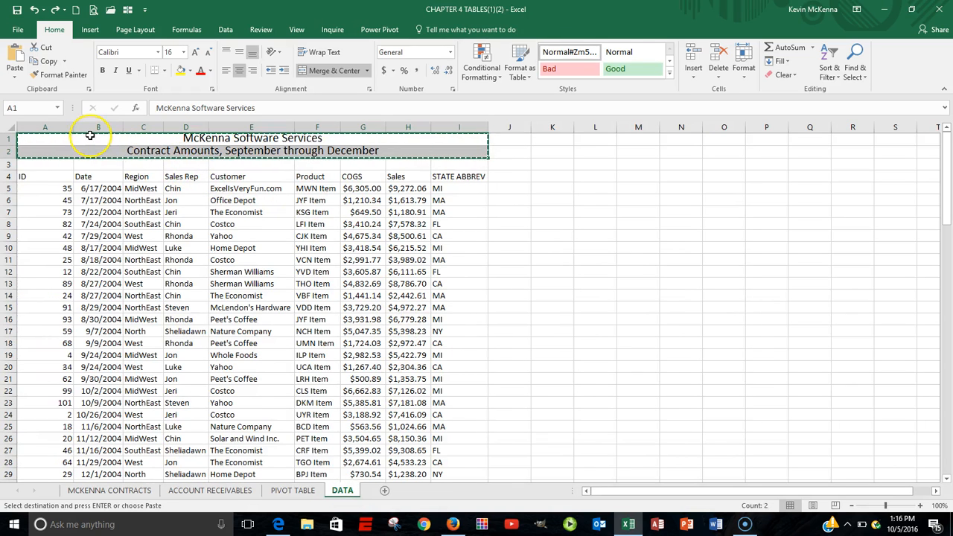
key(Escape)
drag(96, 137, 128, 148)
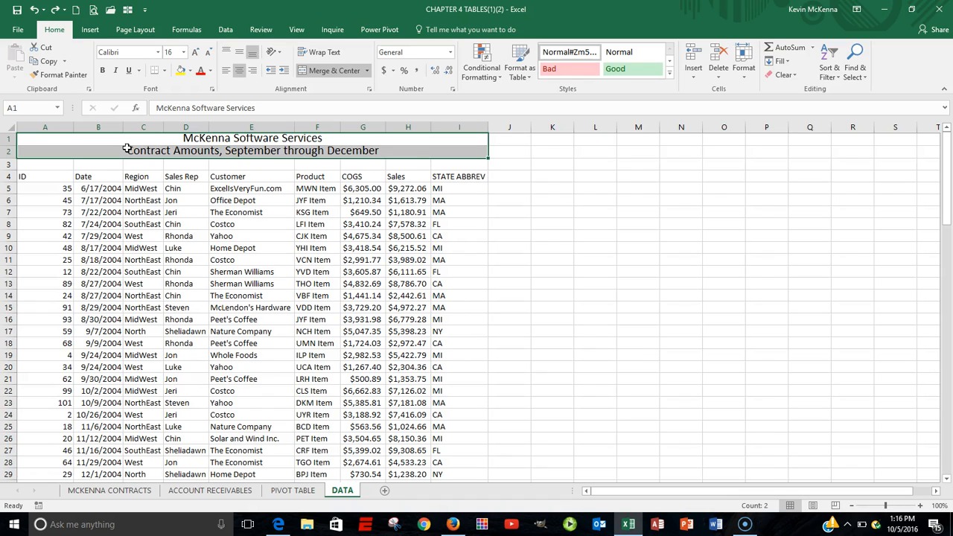
key(ctrl+c)
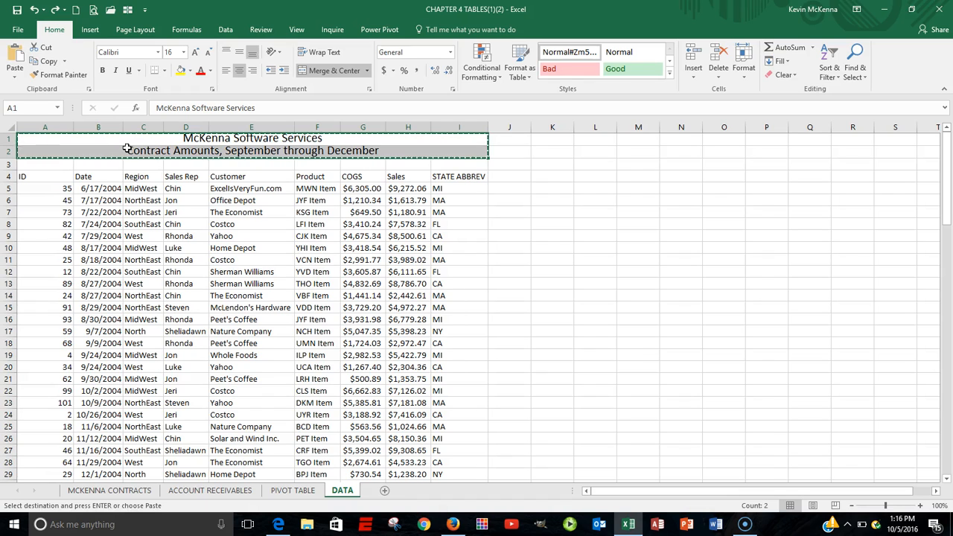
click(282, 490)
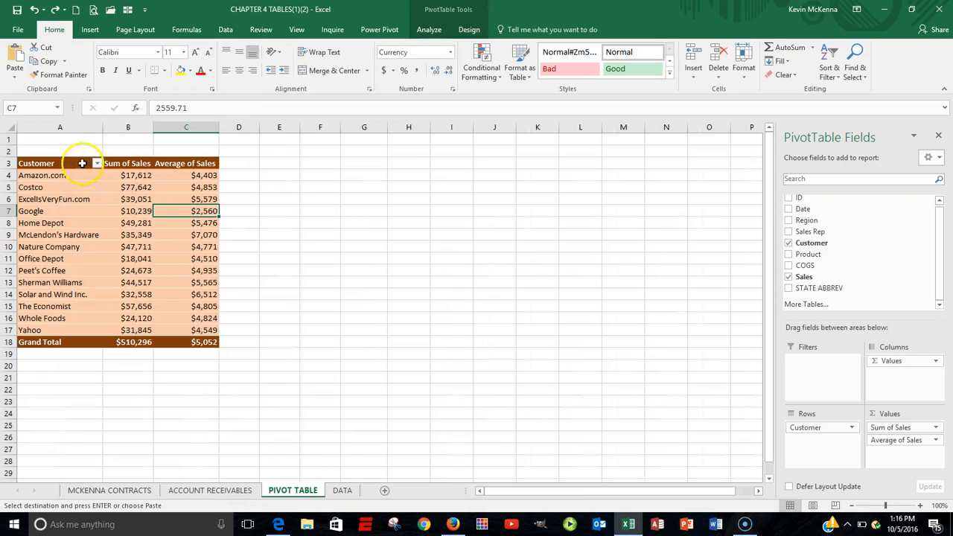
click(32, 140)
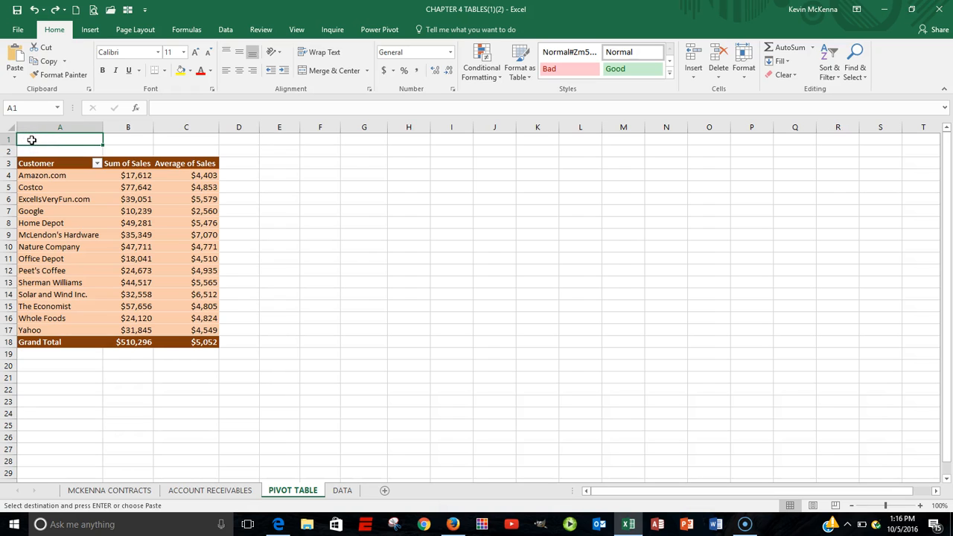
key(ctrl+v)
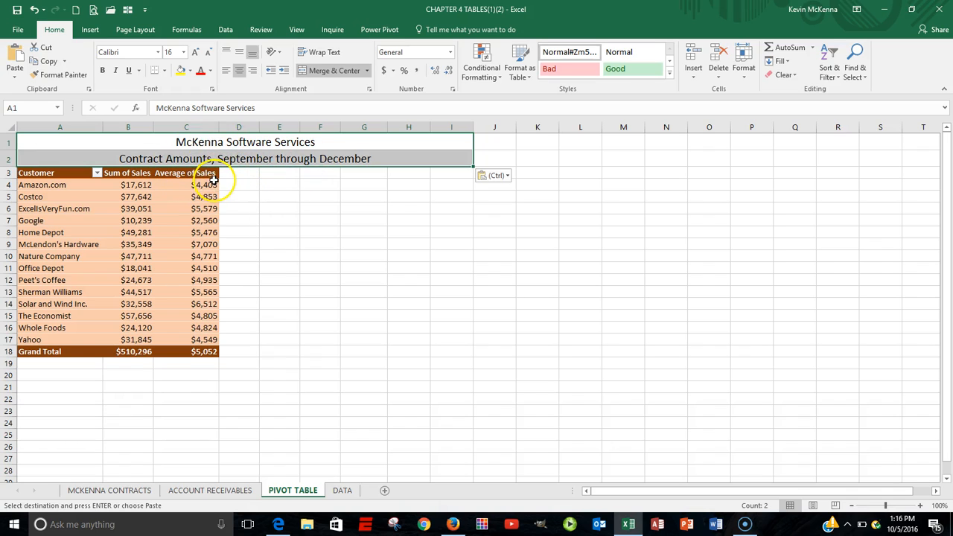
click(226, 71)
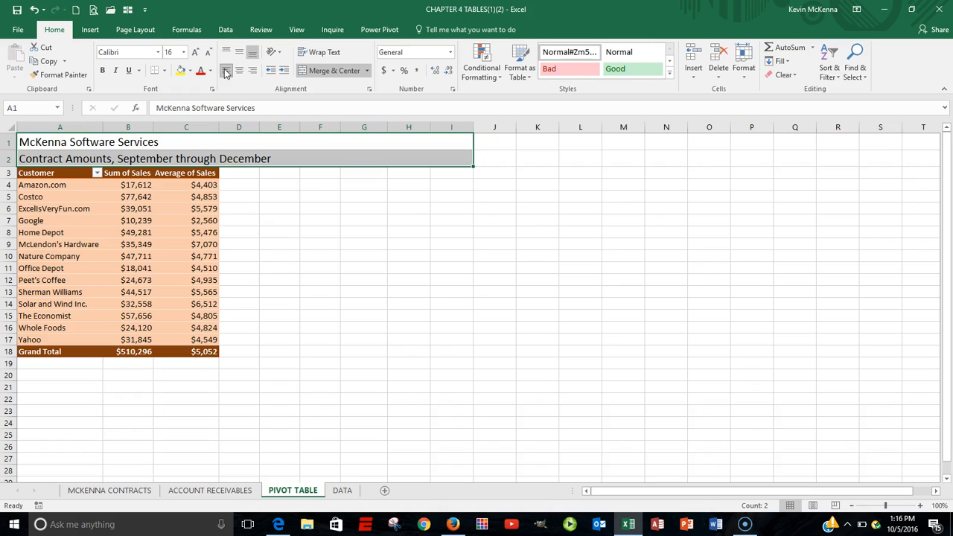
Step: Create a copy of the DATA sheet placed at the end of the workbook
key(ctrl+Page_Down)
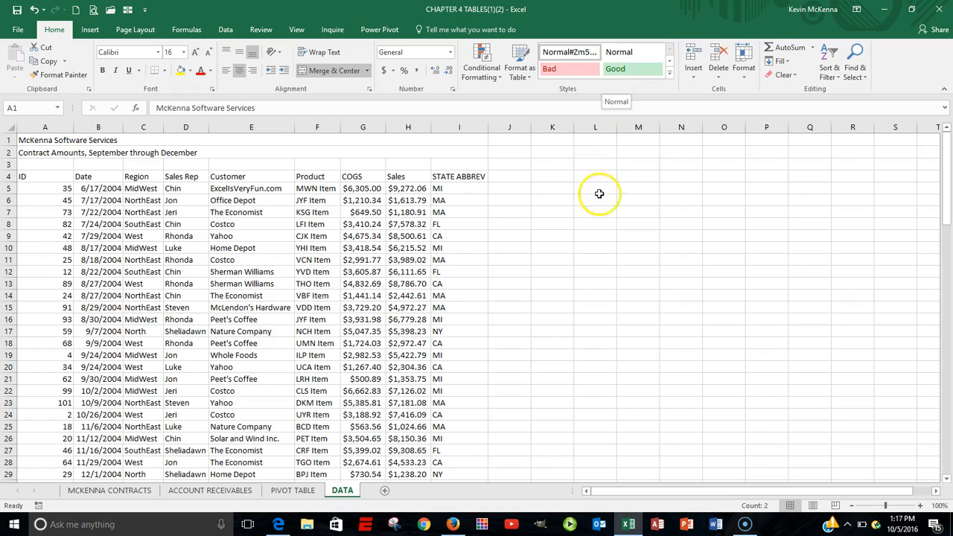
right_click(347, 493)
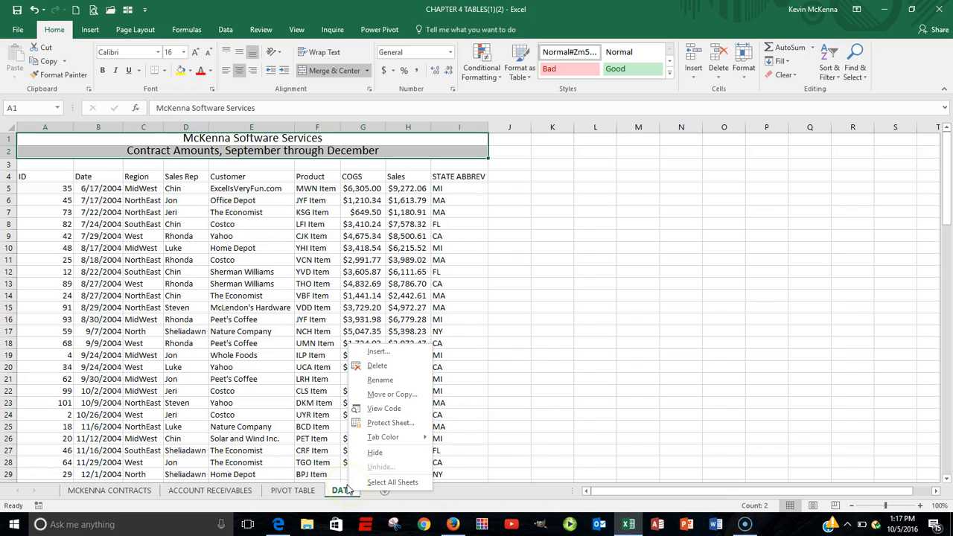
click(383, 394)
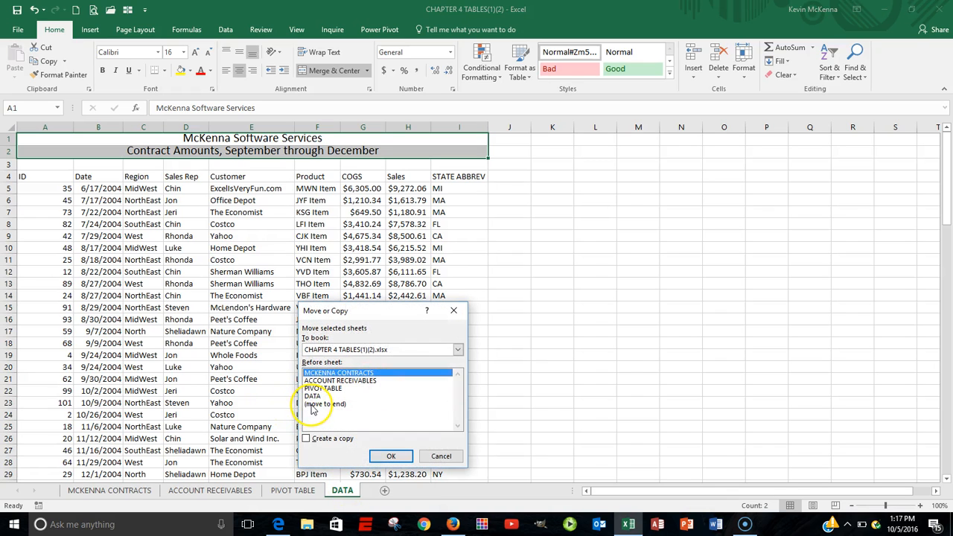
click(313, 404)
click(308, 440)
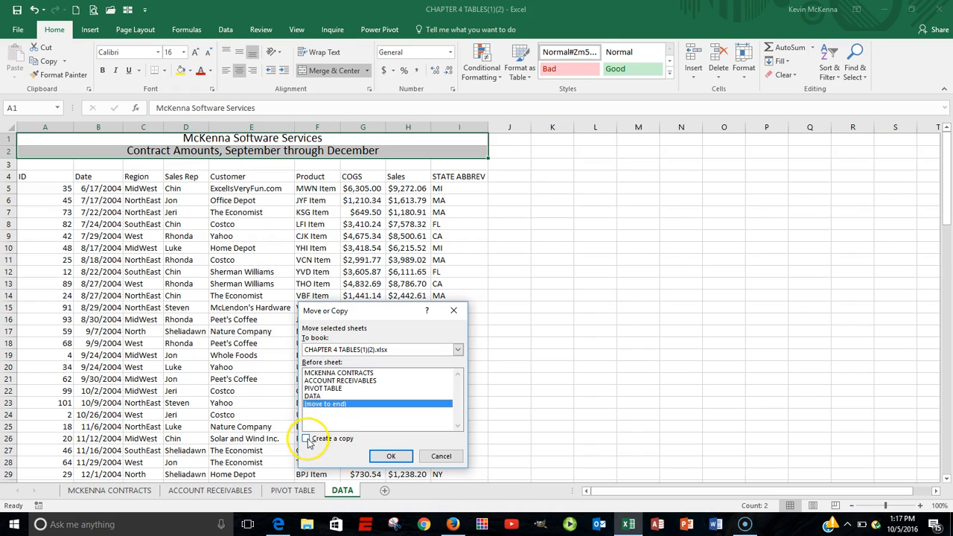
click(389, 456)
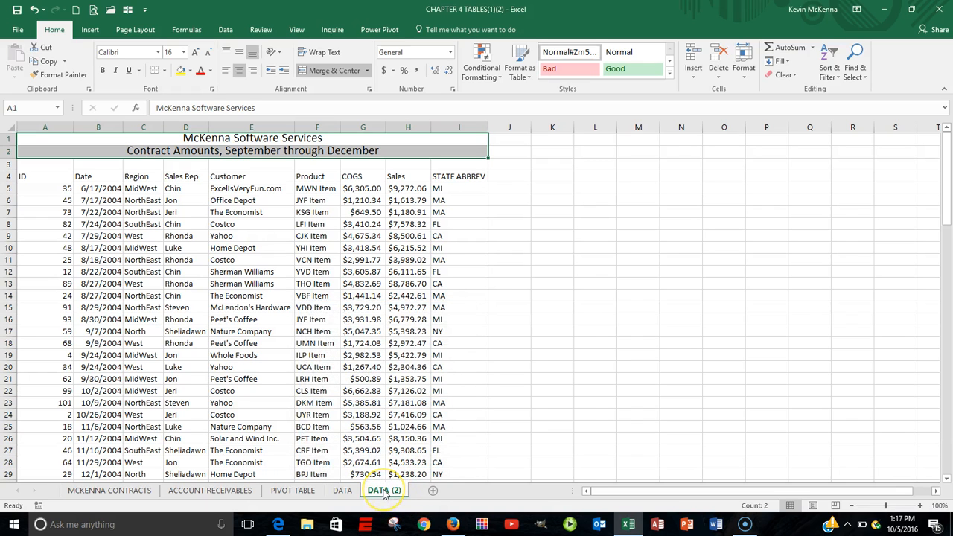
Step: Rename the copied sheet as SUBTOTALS
double_click(384, 490)
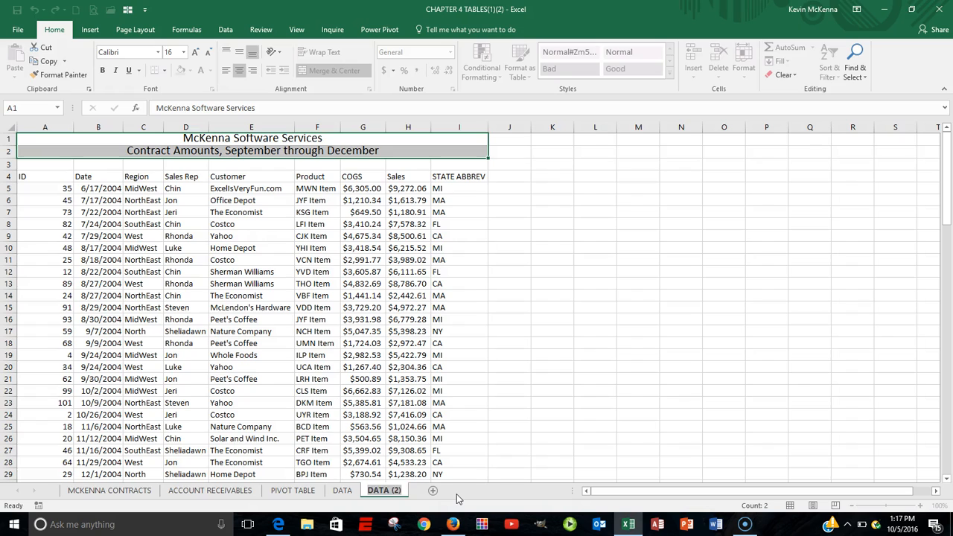
text(SUBTOTAL)
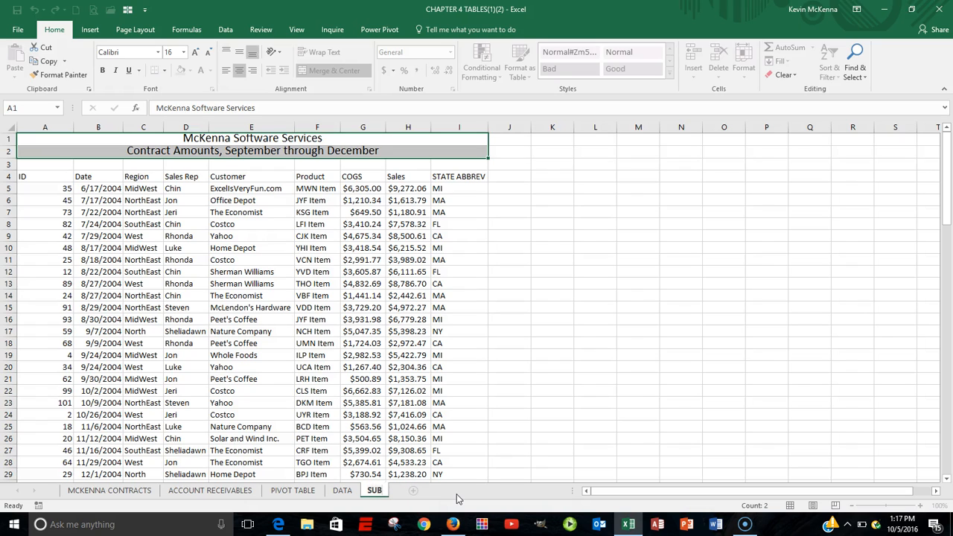
text(S)
key(Return)
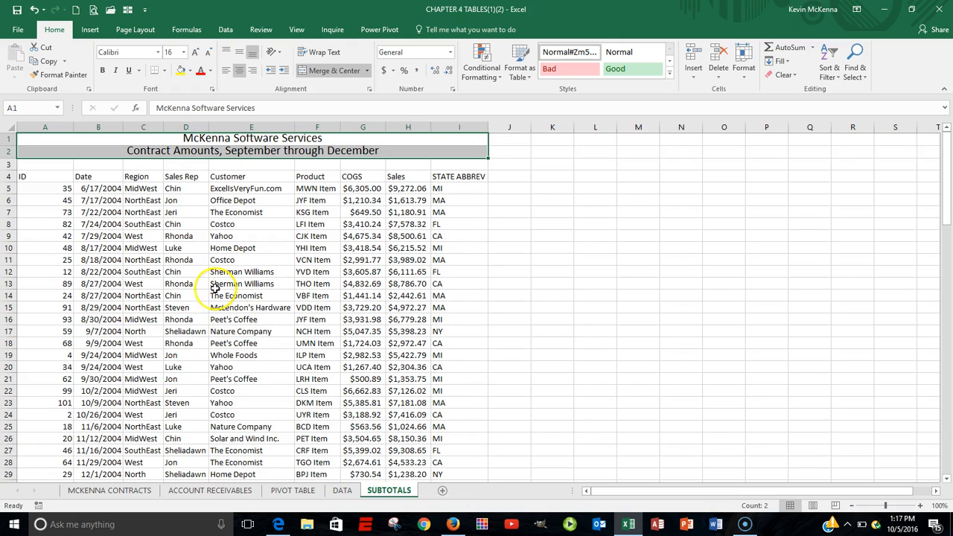
click(135, 175)
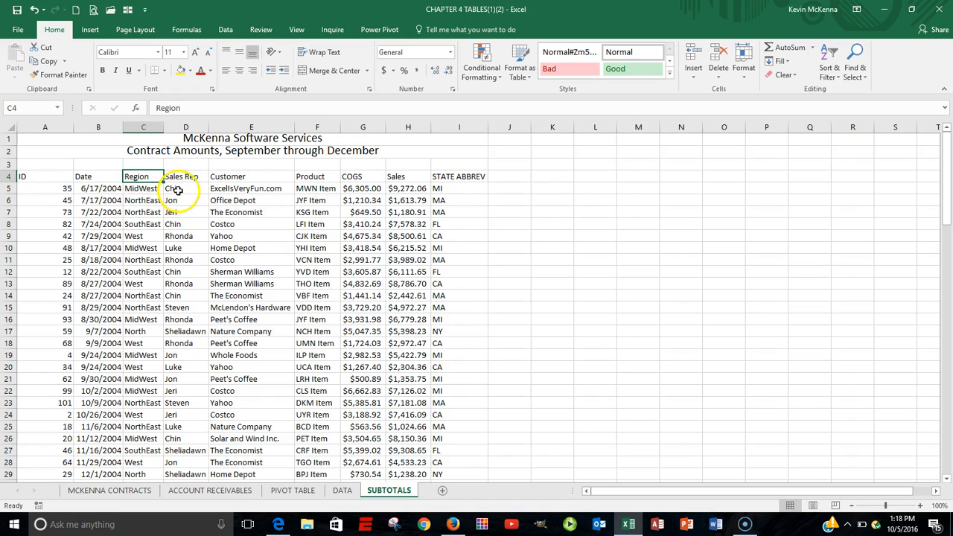
Step: Sort the SUBTOTALS sheet data by Customer from A to Z
click(181, 189)
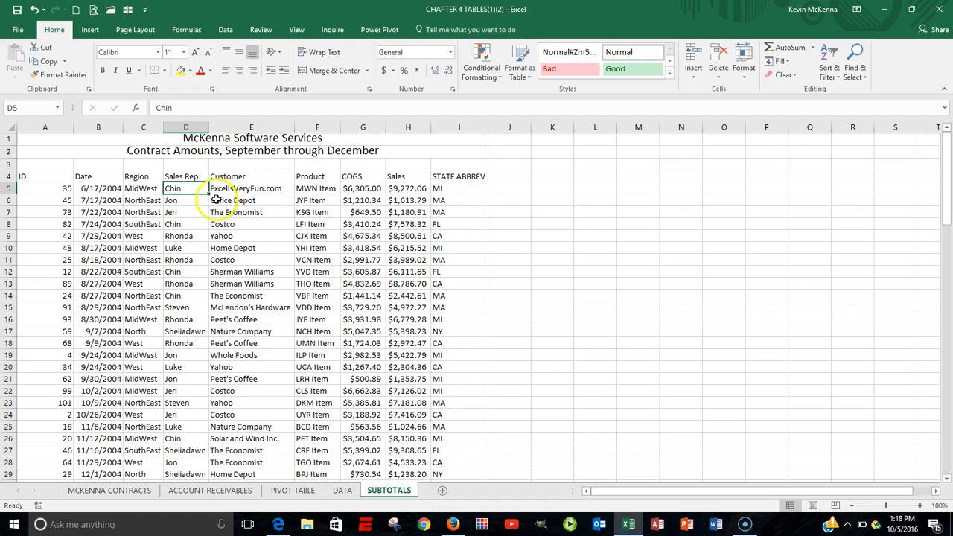
click(237, 189)
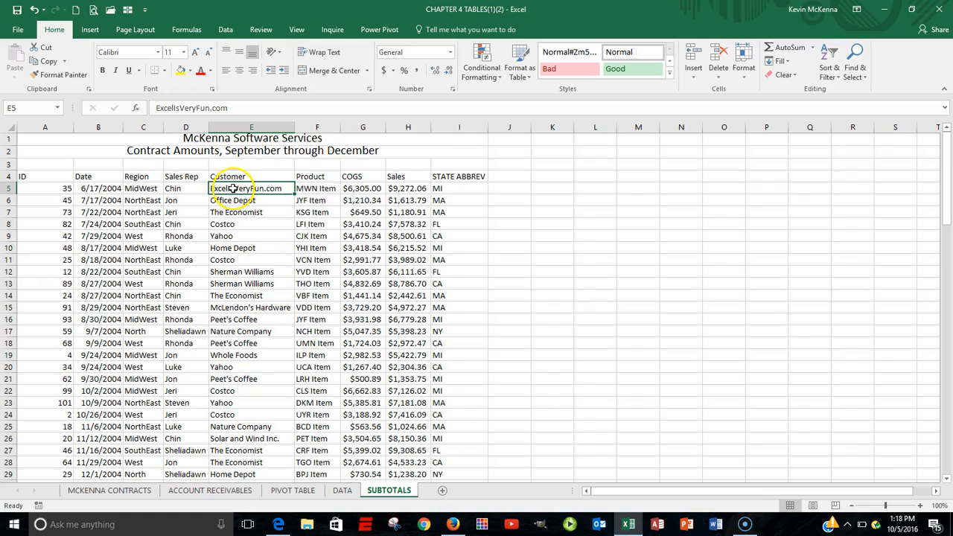
right_click(233, 189)
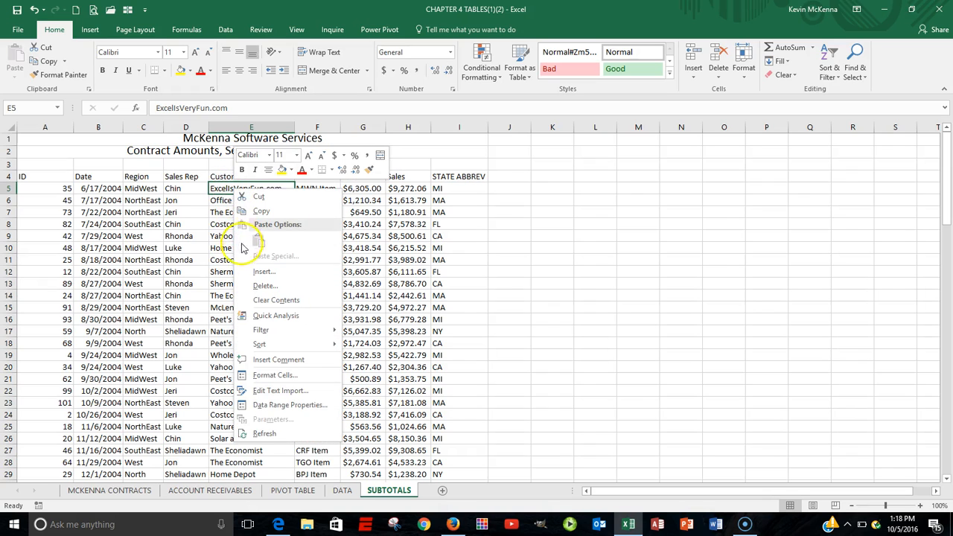
mouse_move(301, 347)
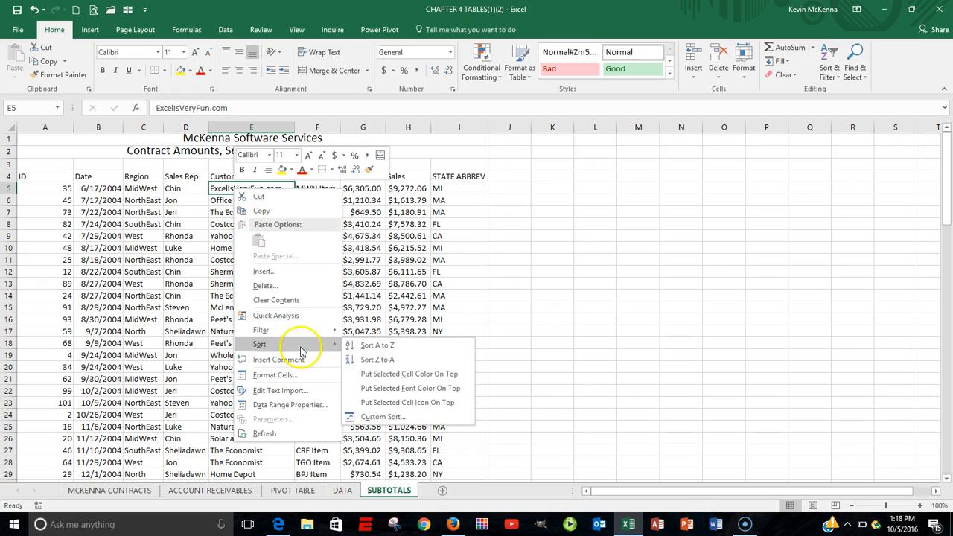
click(395, 417)
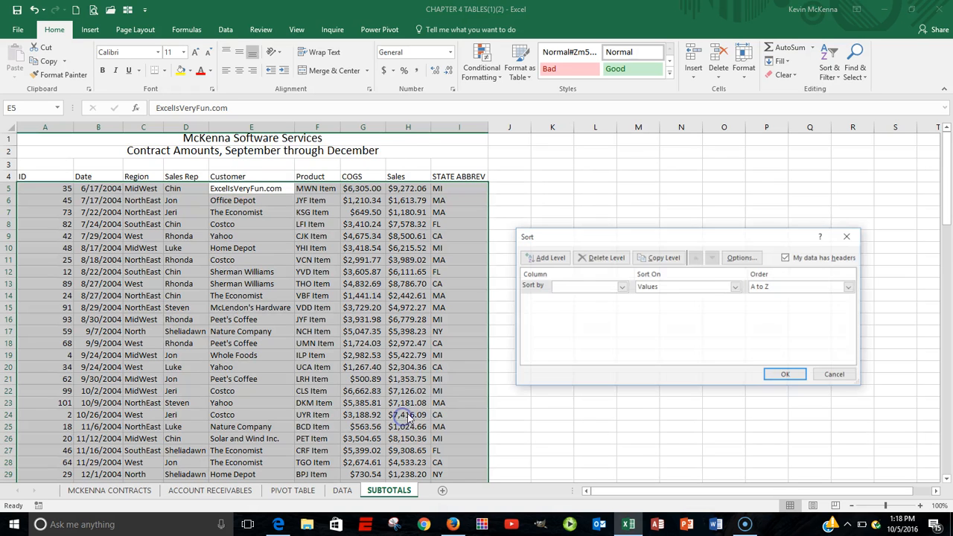
click(622, 288)
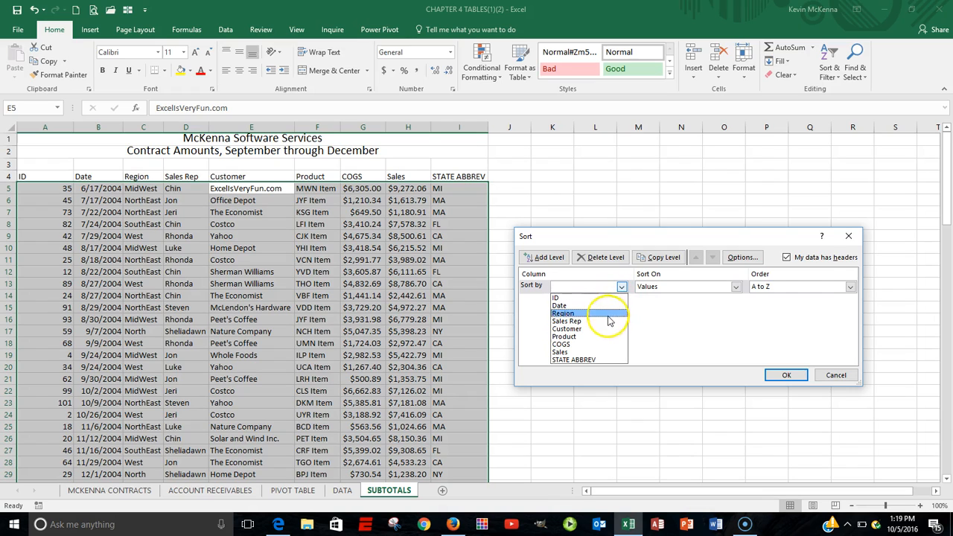
click(598, 330)
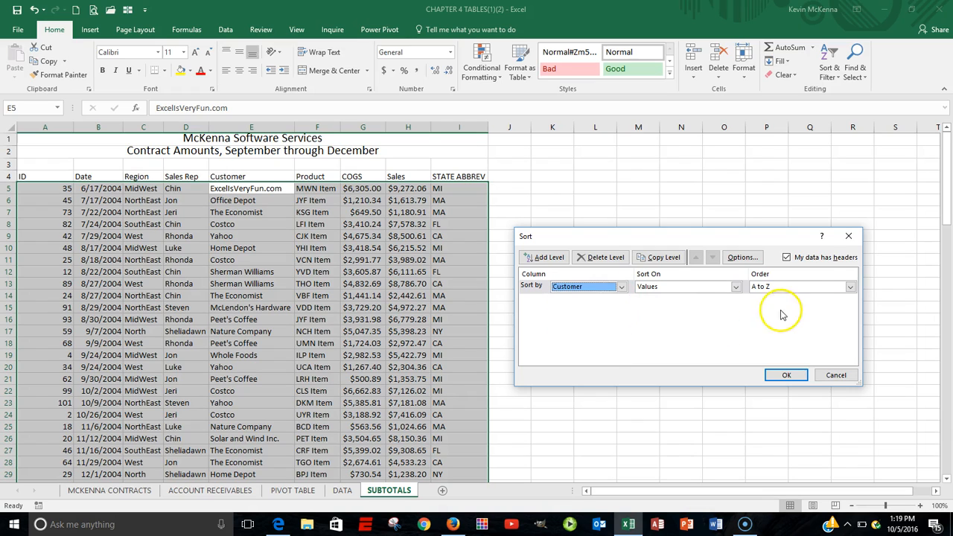
click(787, 376)
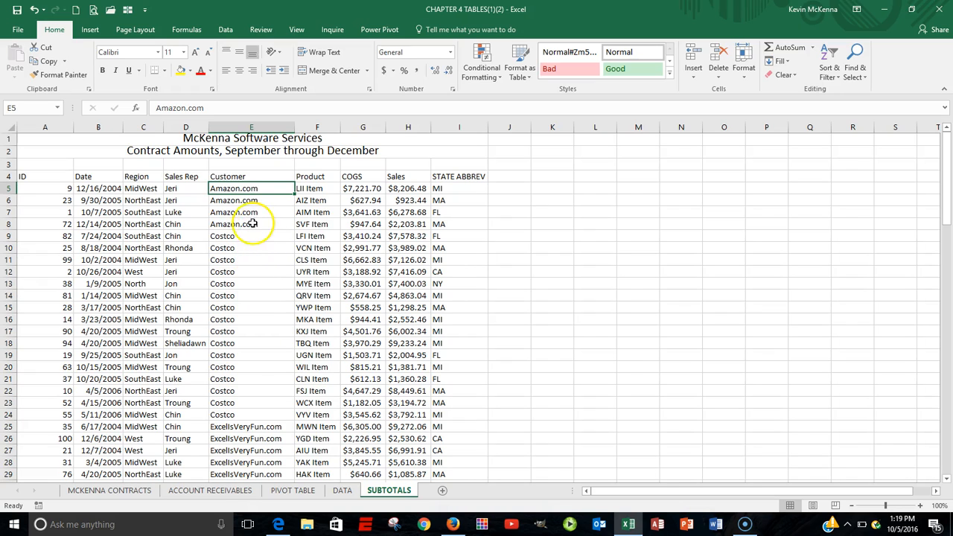
Step: Insert subtotals that sum Sales at each change in Customer, with STATE ABBREV no longer subtotalled
click(224, 32)
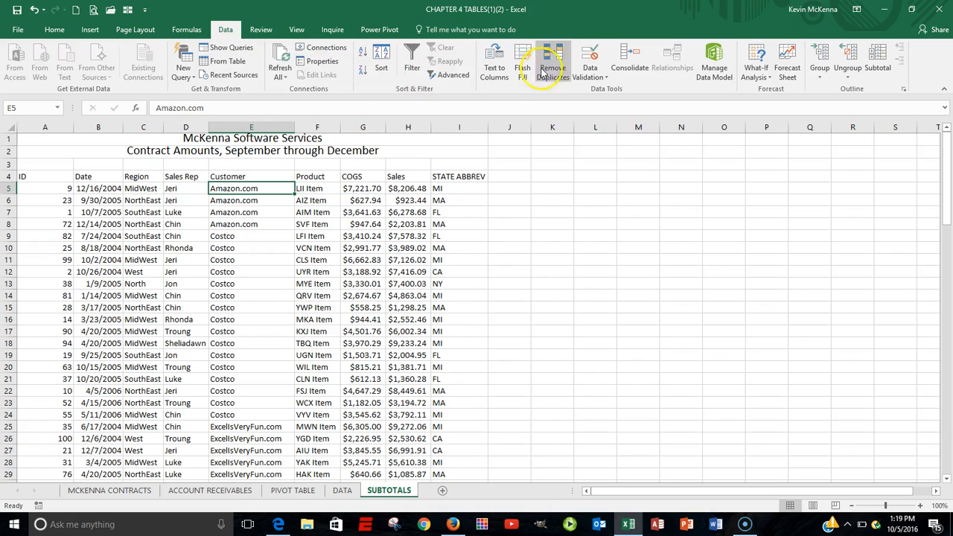
click(880, 57)
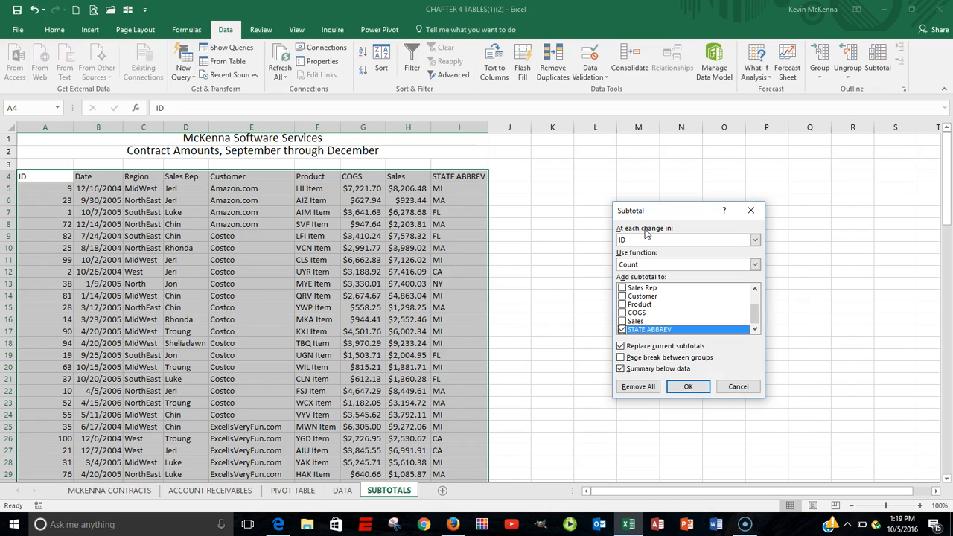
click(756, 242)
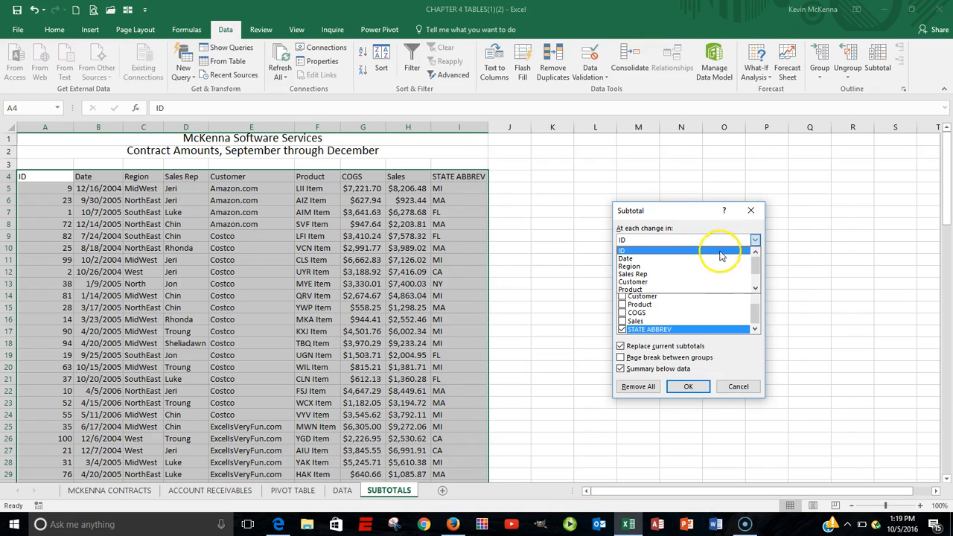
click(683, 283)
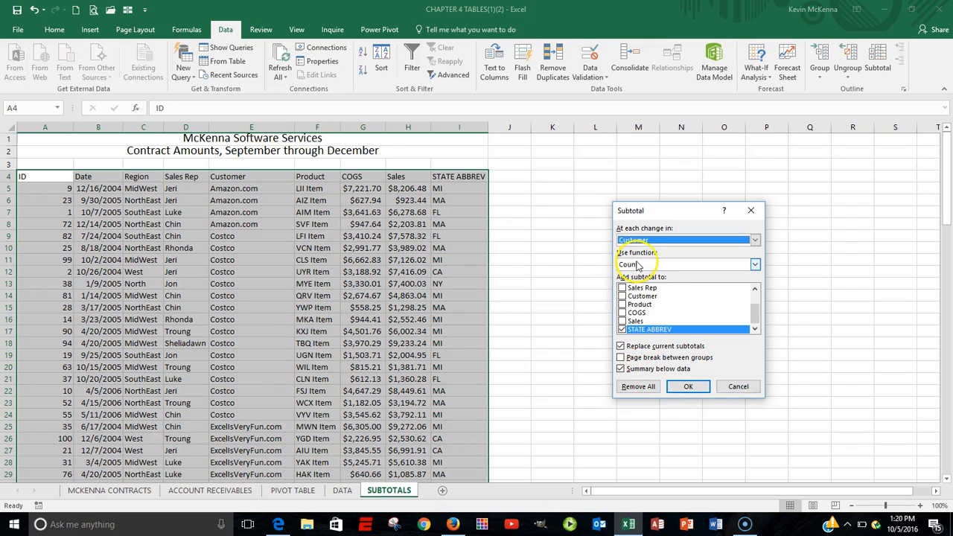
click(755, 266)
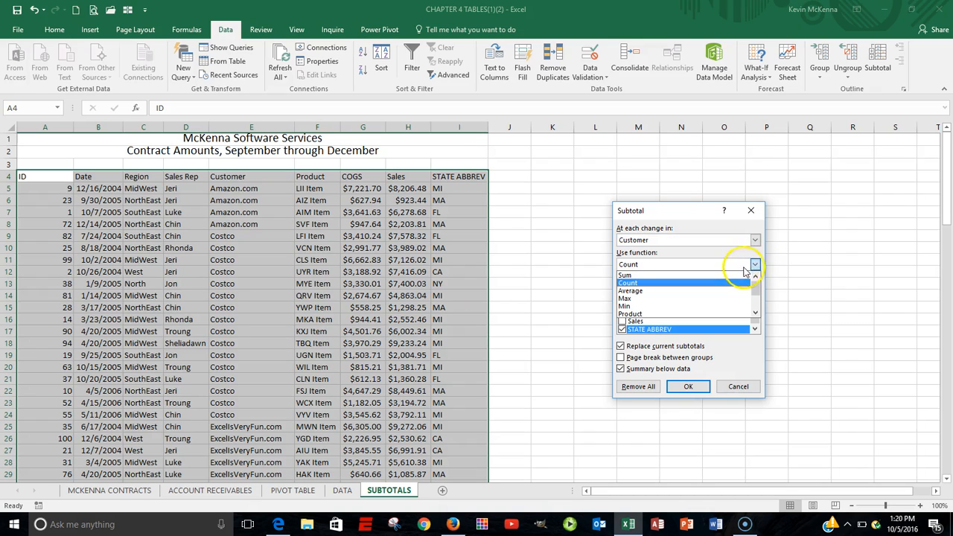
click(688, 276)
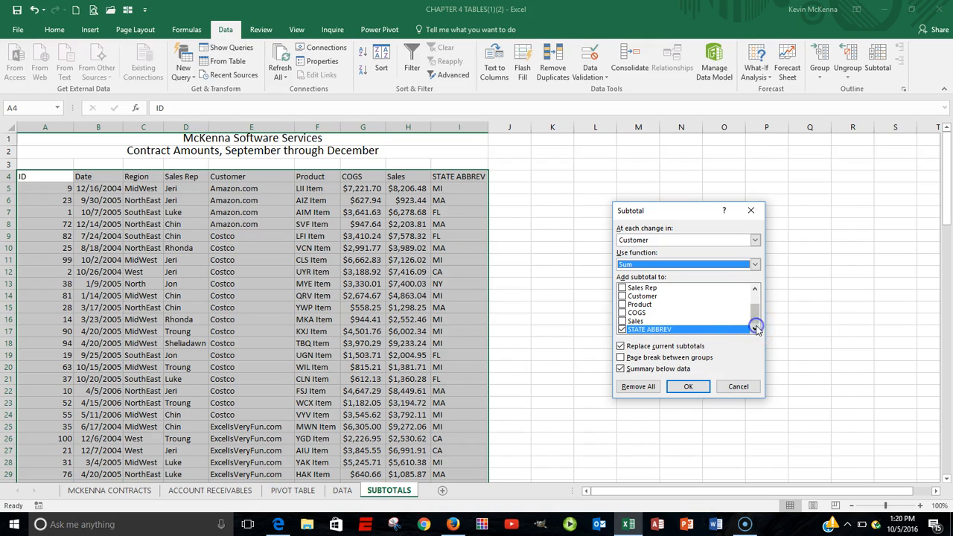
click(622, 330)
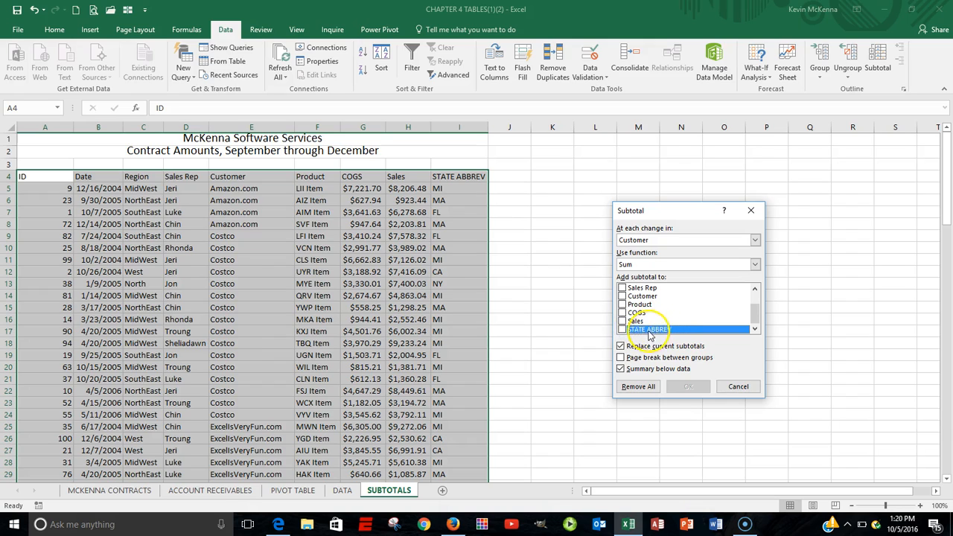
click(623, 331)
click(623, 331)
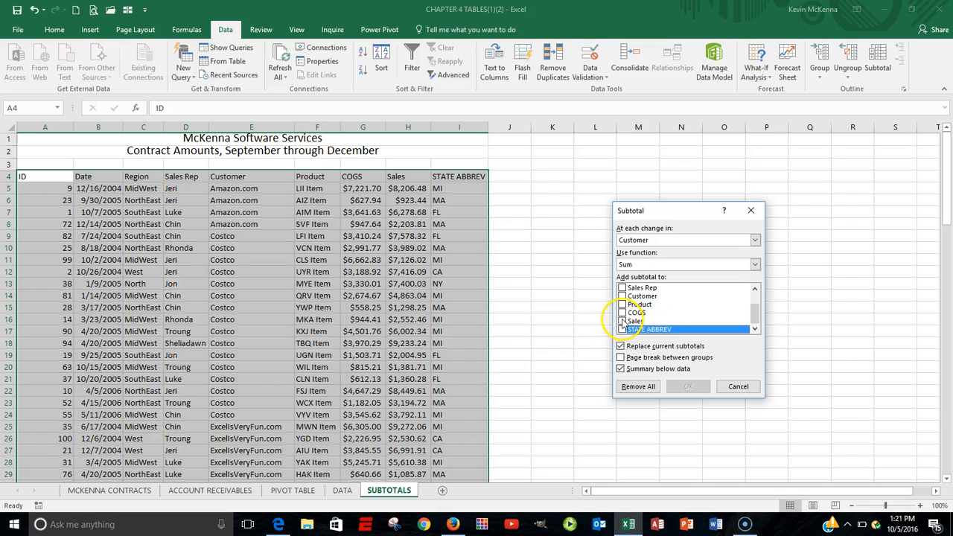
click(624, 322)
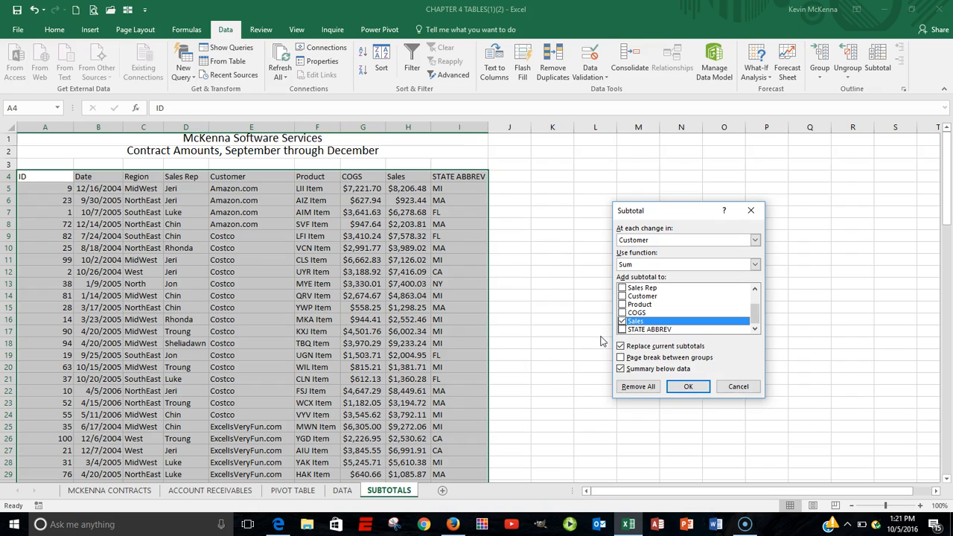
click(692, 386)
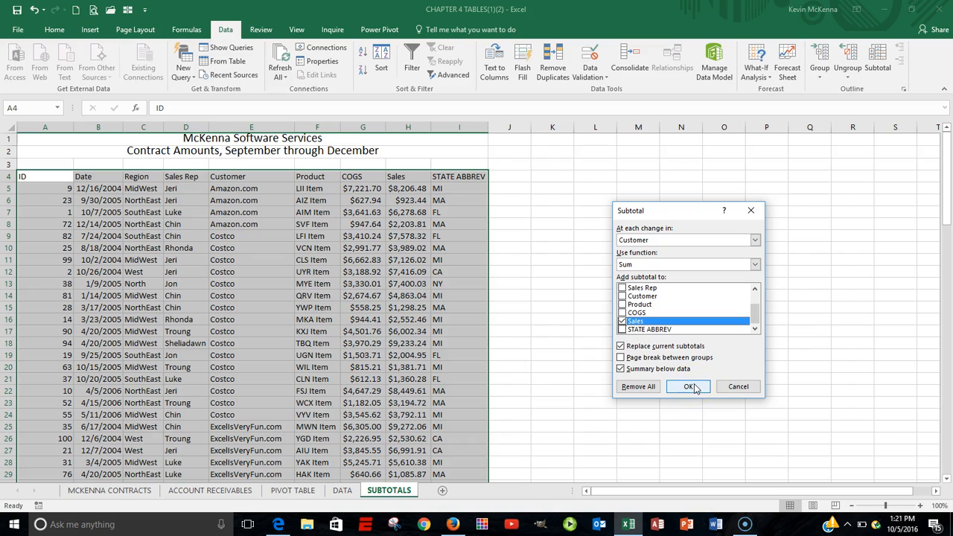
click(691, 387)
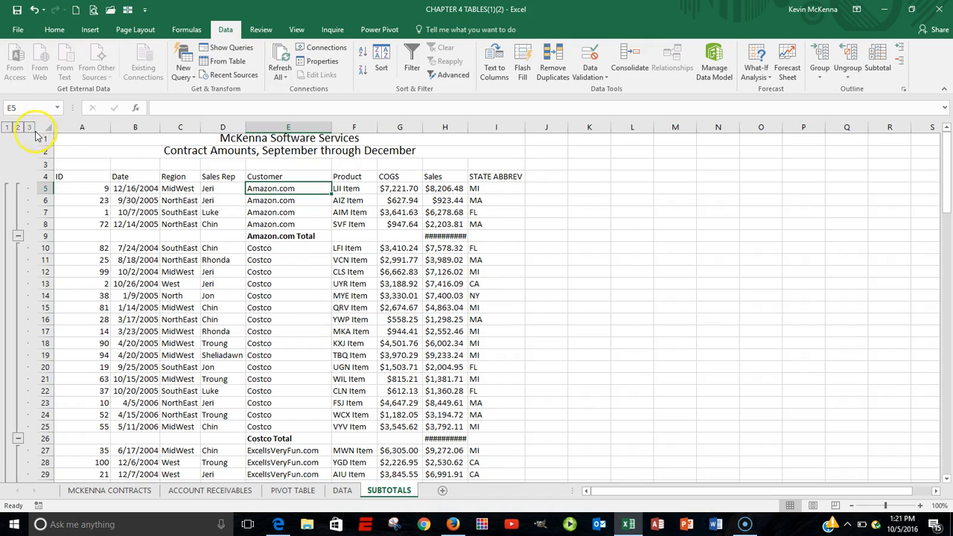
Step: Autofit the Sales column to show the totals and collapse the outline to the customer-total level
click(9, 128)
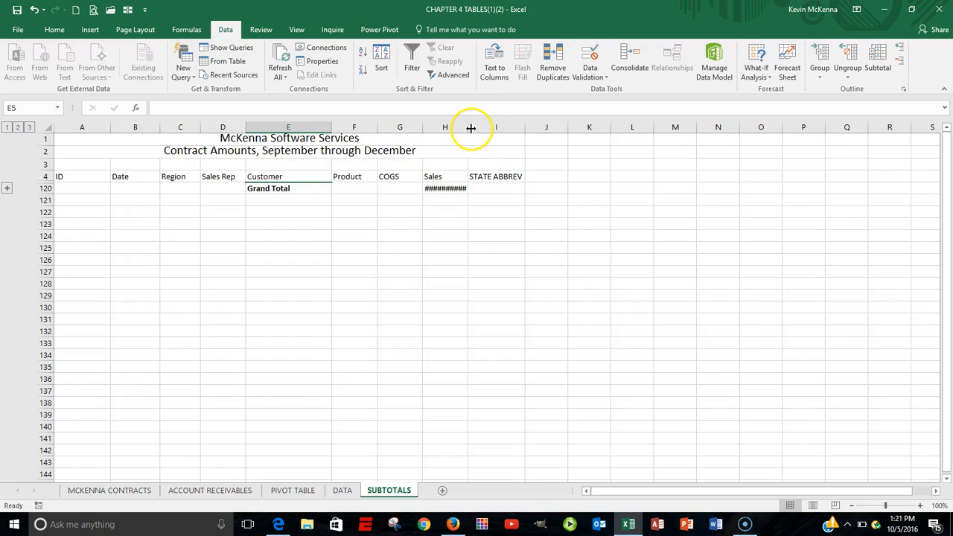
double_click(471, 128)
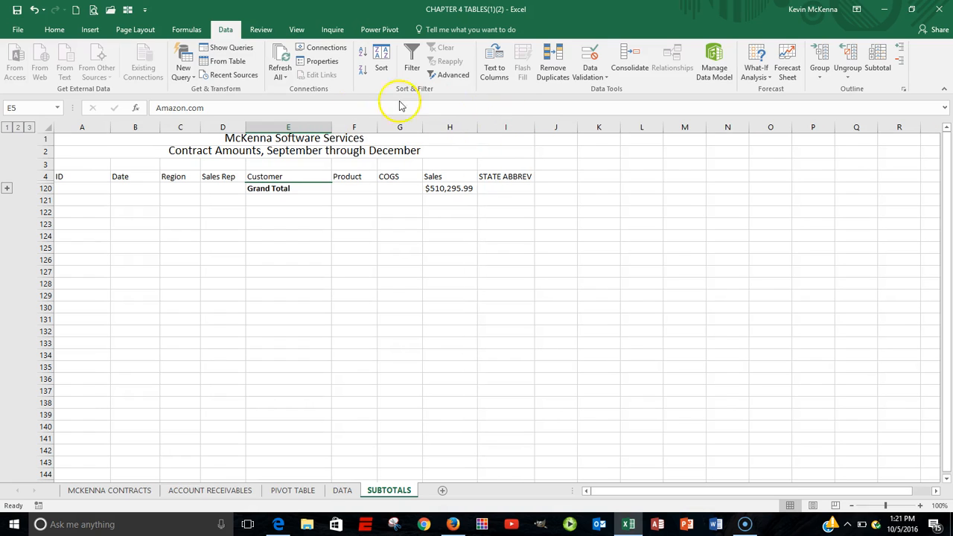
click(18, 128)
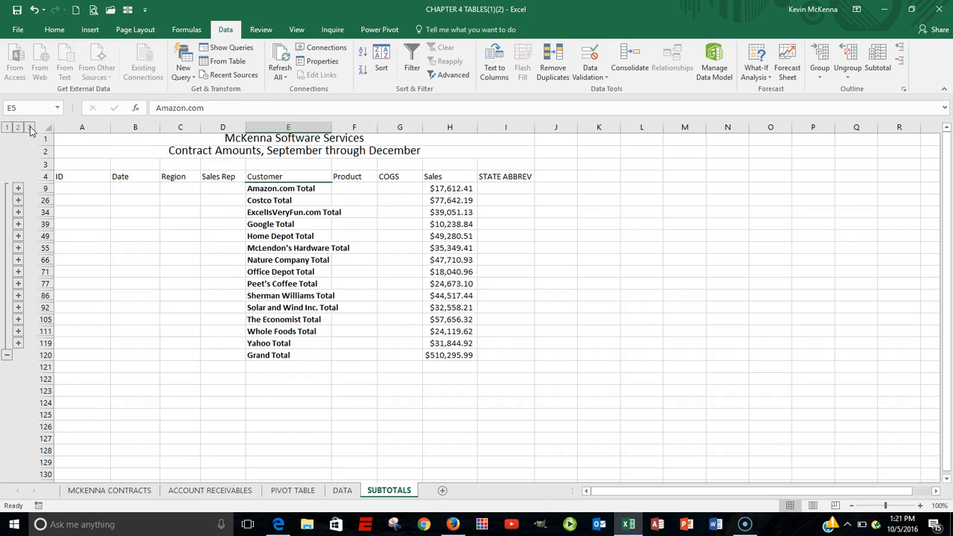
click(29, 129)
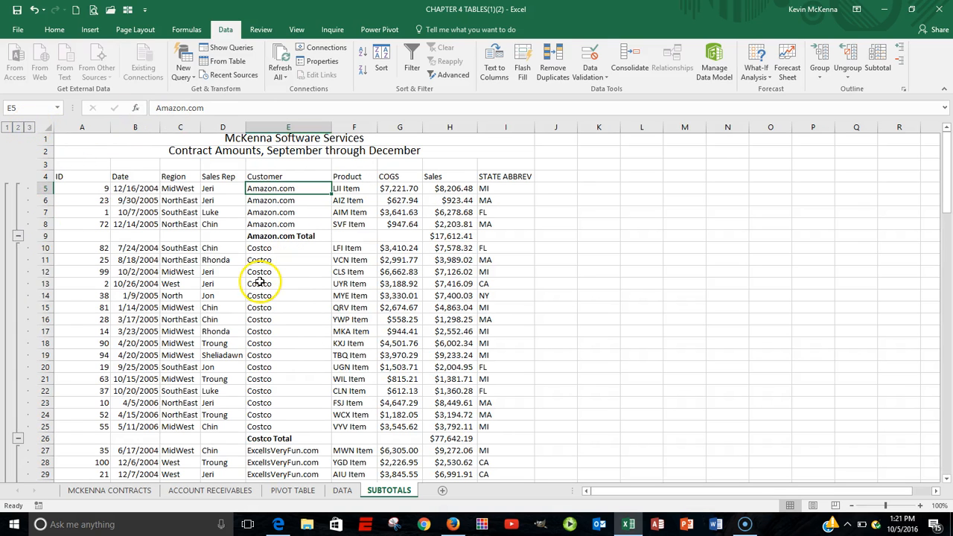
scroll(259, 276, down, 4)
scroll(259, 271, up, 4)
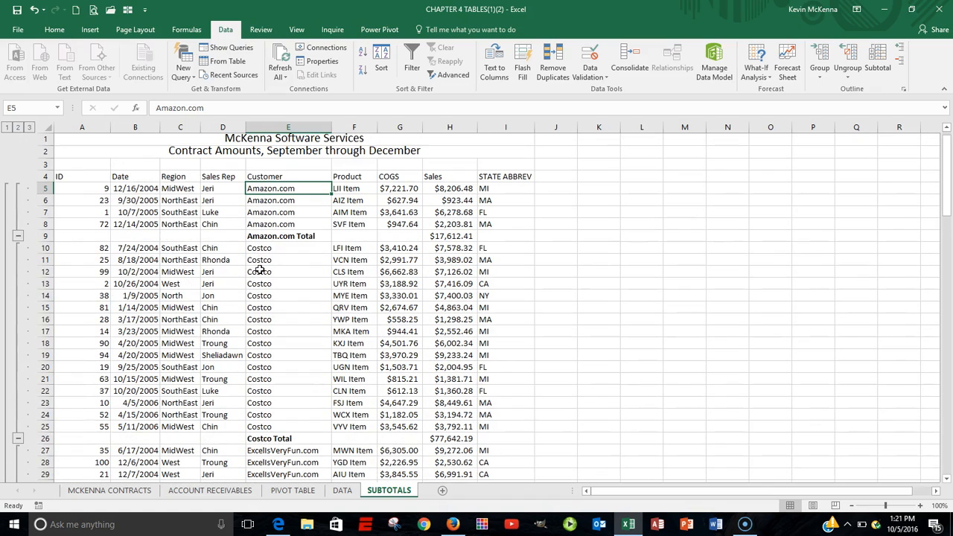
click(19, 128)
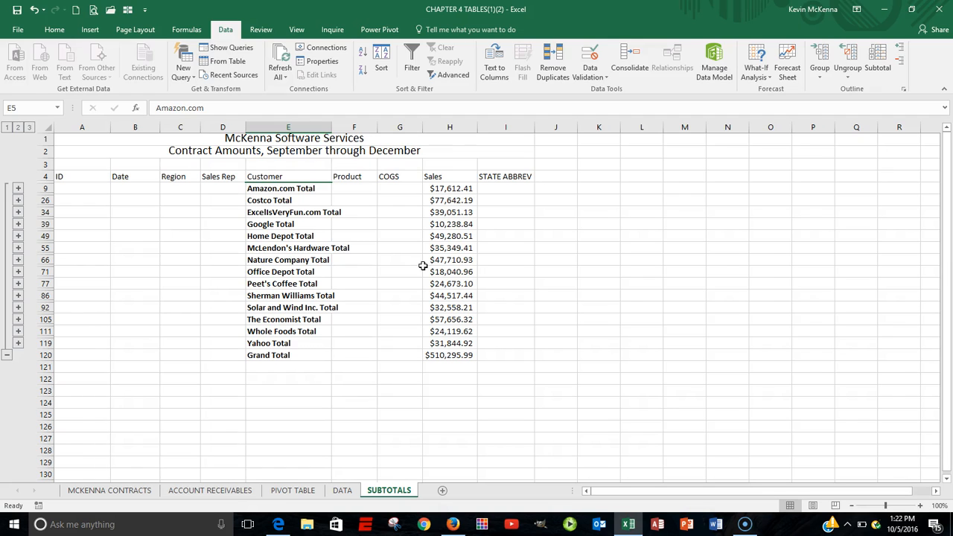
Step: Inspect the Google Total subtotal formula and review the Subtotal dialog settings without changing them
click(422, 274)
click(452, 224)
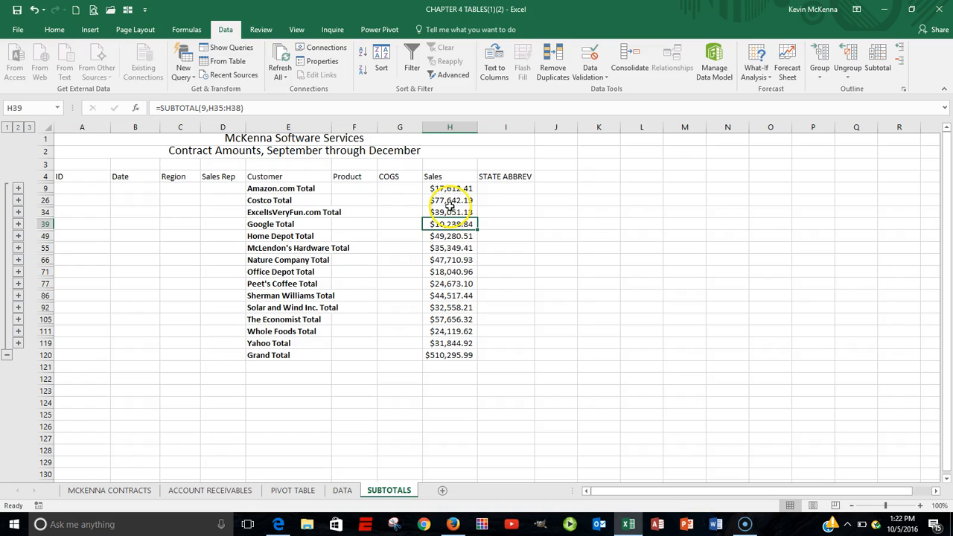
click(458, 223)
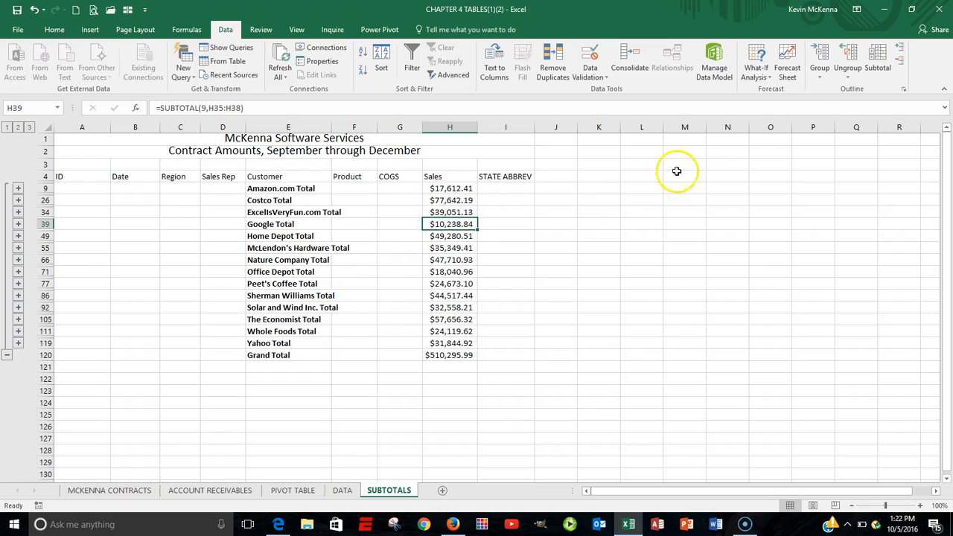
click(879, 60)
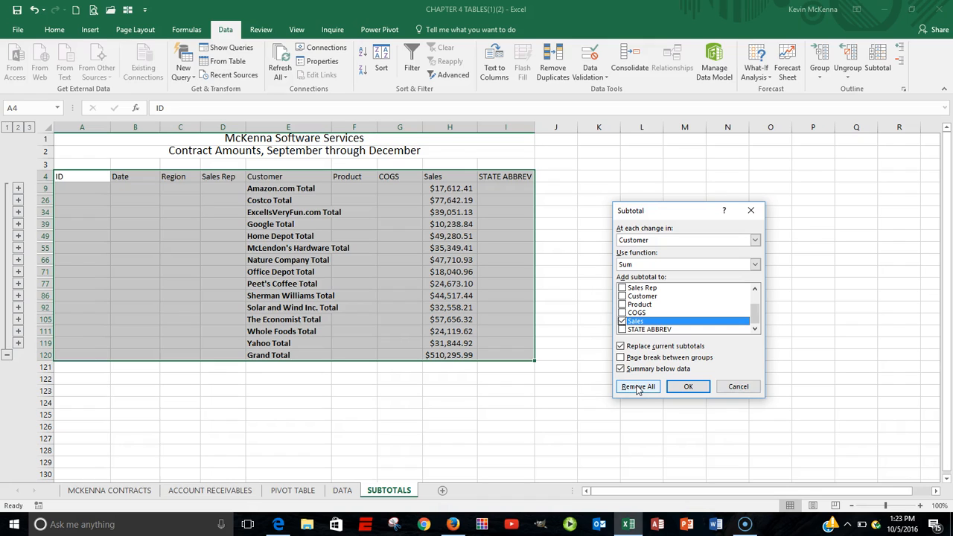
click(747, 386)
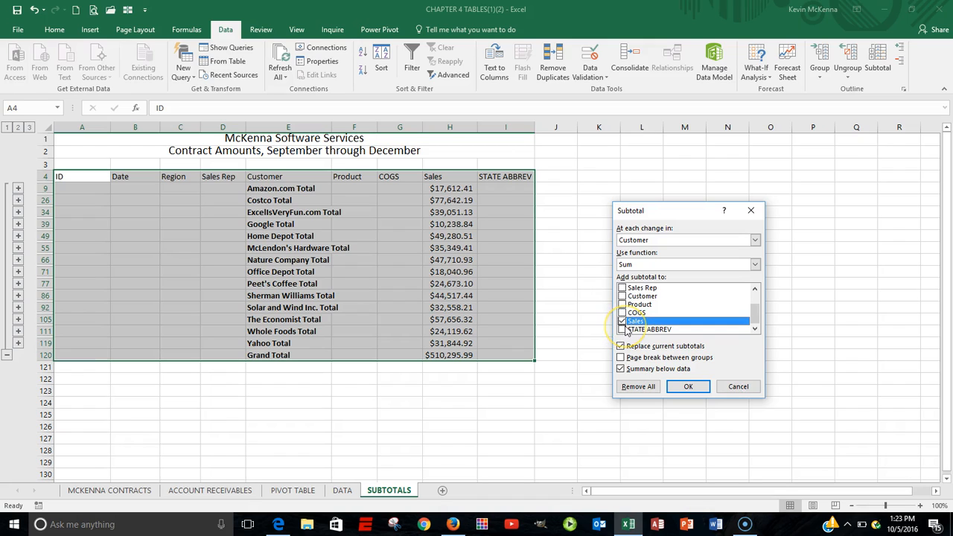
click(734, 388)
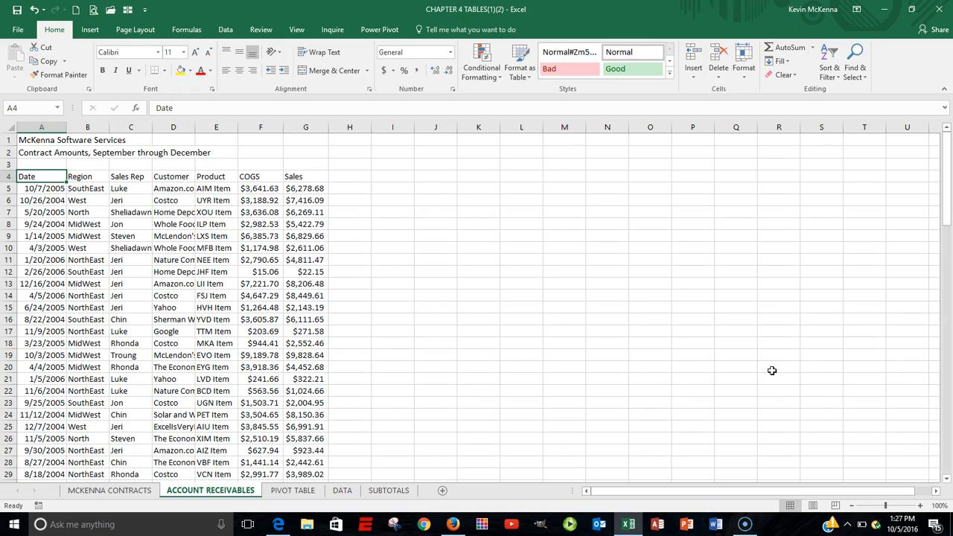
Step: Browse through the records on the ACCOUNT RECEIVABLES sheet
key(alt)
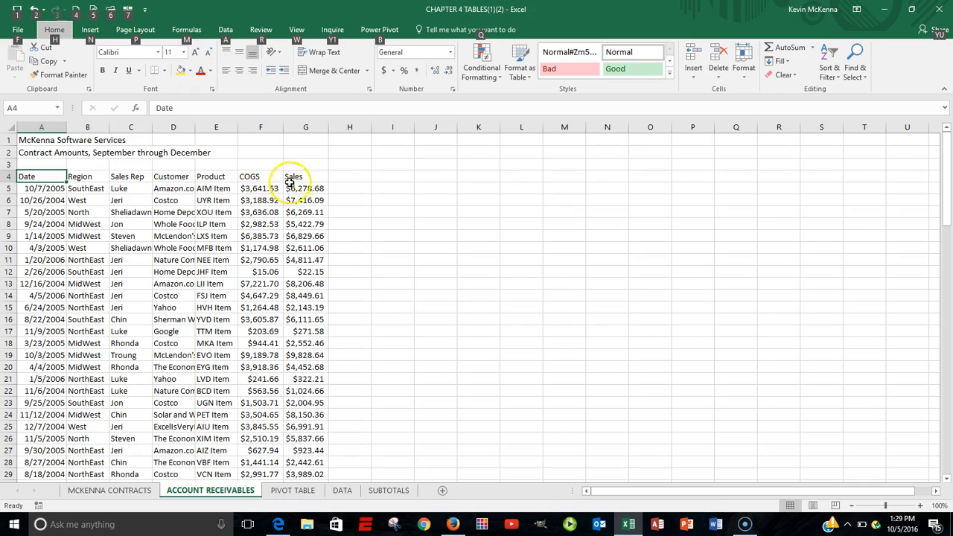
scroll(295, 255, down, 19)
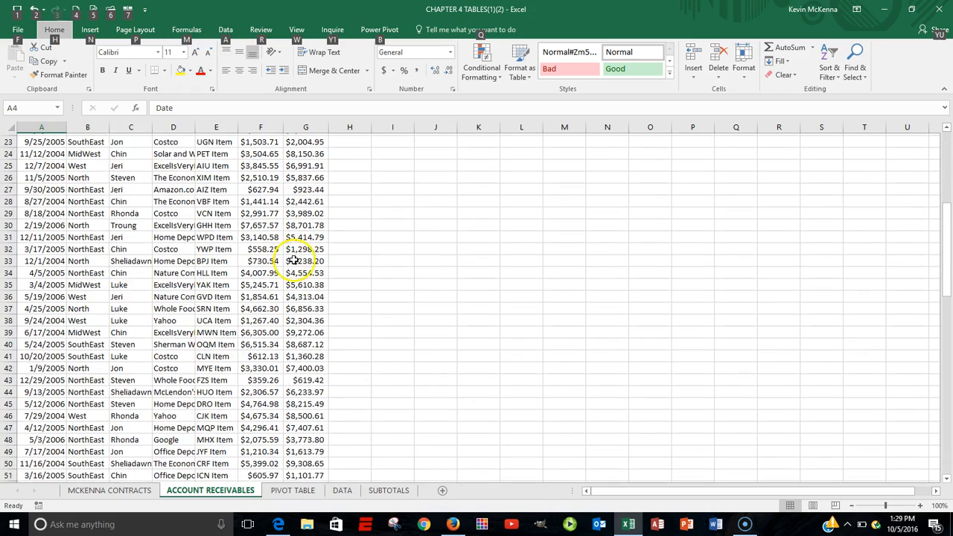
scroll(295, 258, down, 12)
scroll(294, 253, up, 18)
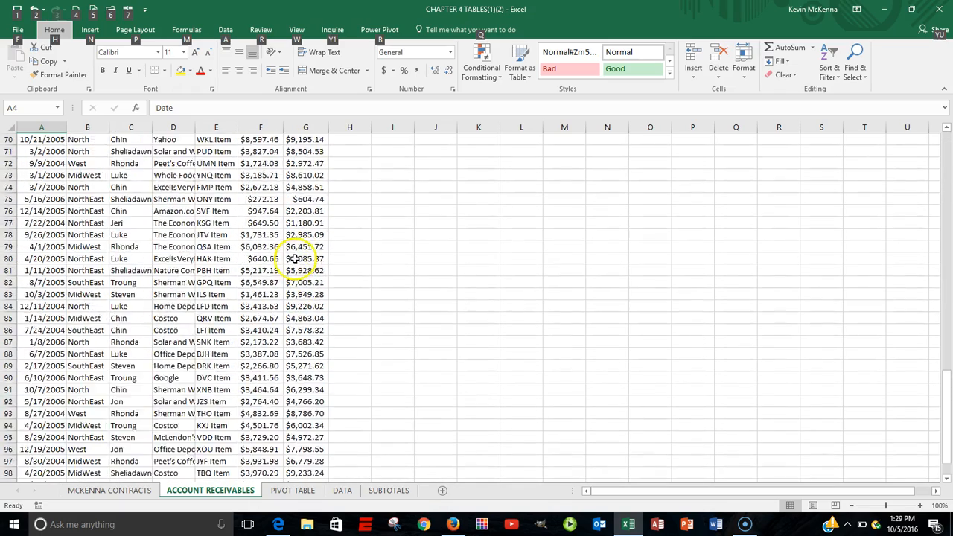
scroll(295, 248, up, 15)
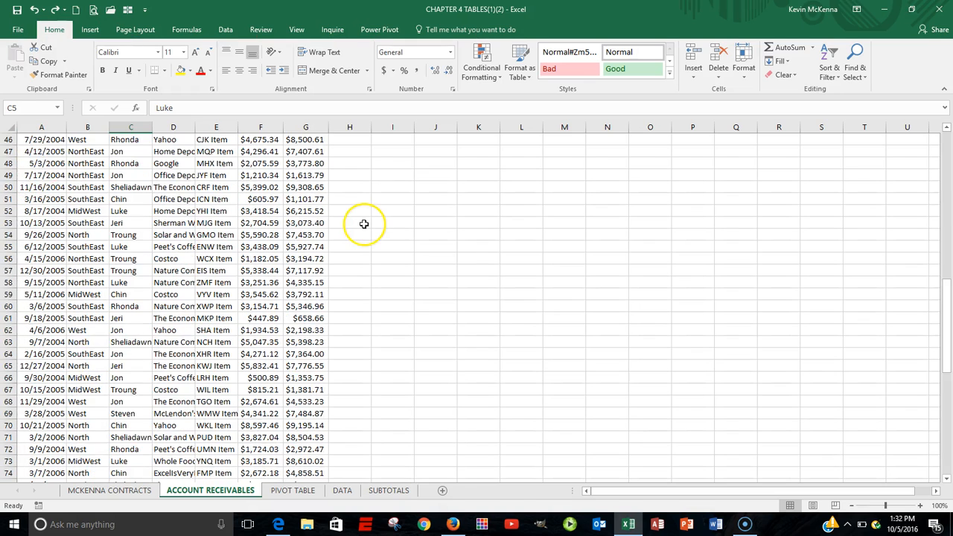
scroll(363, 222, up, 15)
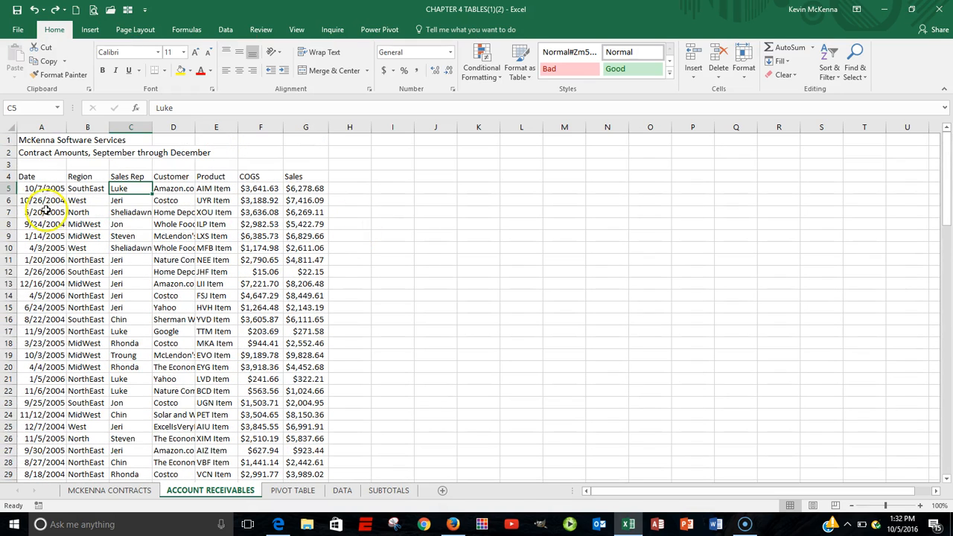
Step: Format the ACCOUNT RECEIVABLES data range as a table with headers using Table Style Medium 10, converting it from its external data range
click(42, 176)
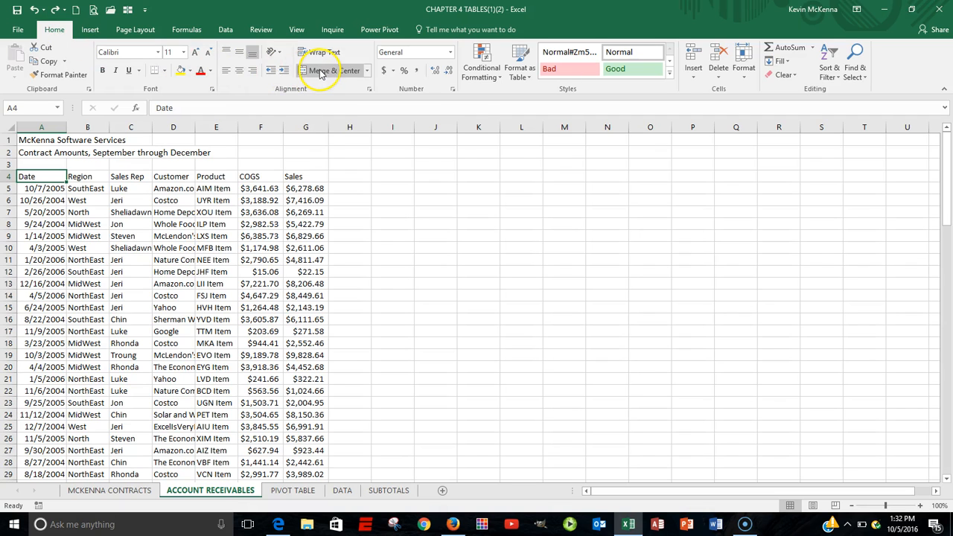
click(530, 78)
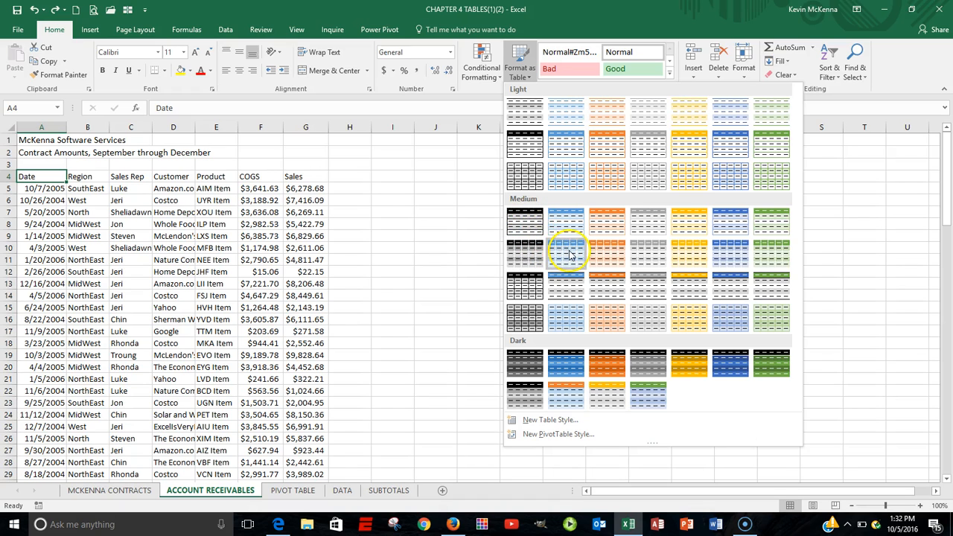
click(610, 253)
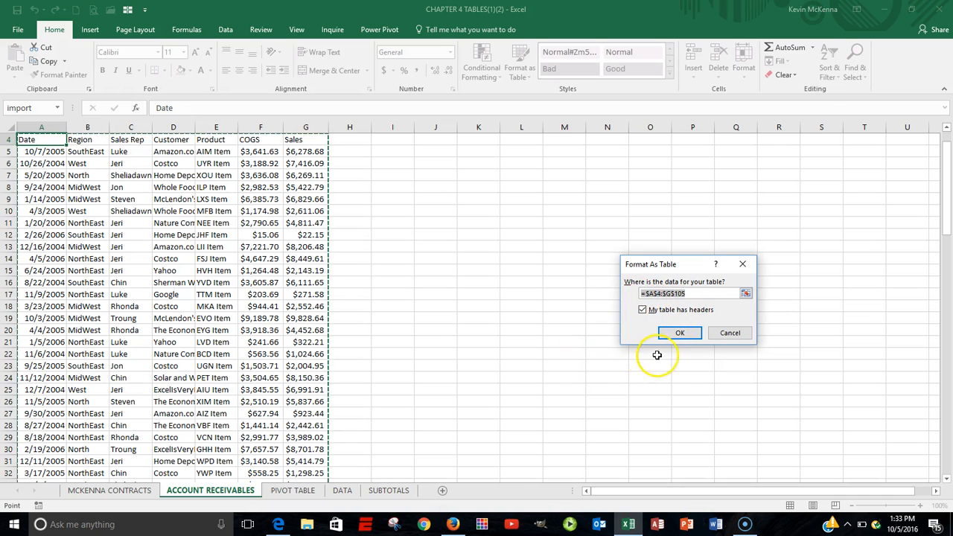
click(682, 333)
click(680, 332)
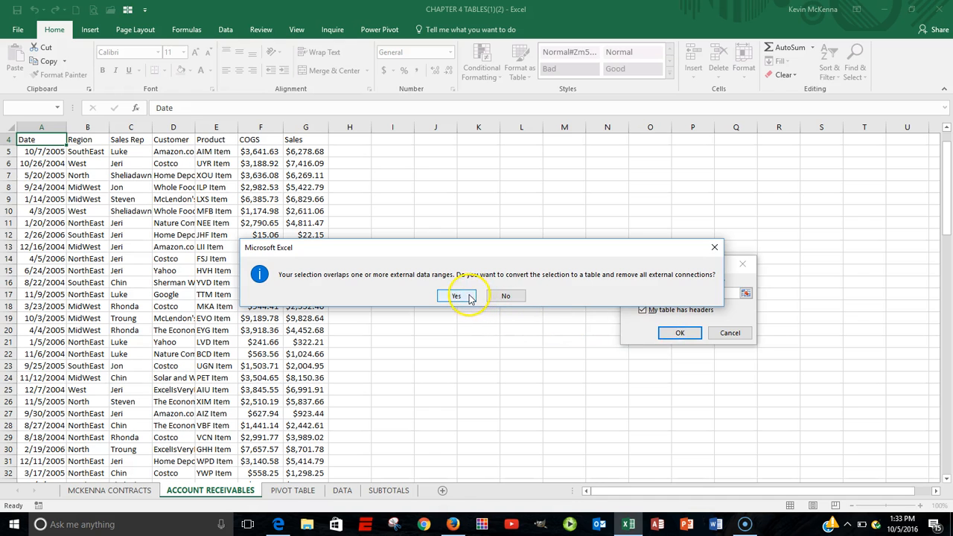
click(475, 298)
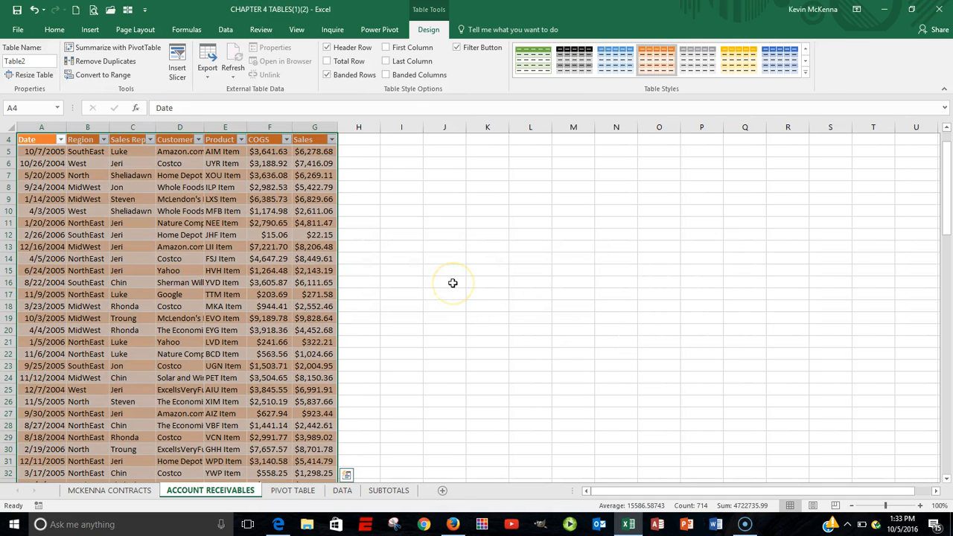
Step: Check the new table by jumping to its last cell and back to the top of the sheet
scroll(453, 283, up, 1)
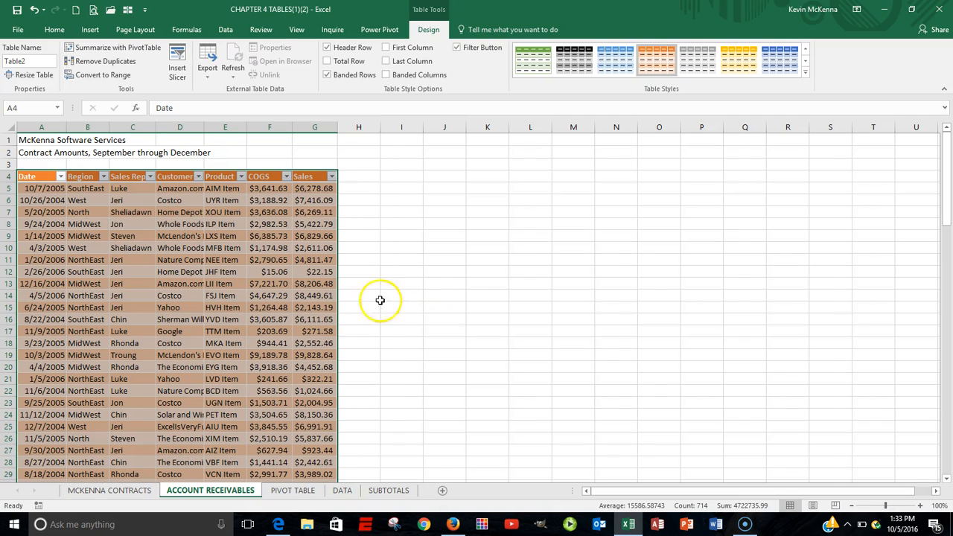
click(222, 213)
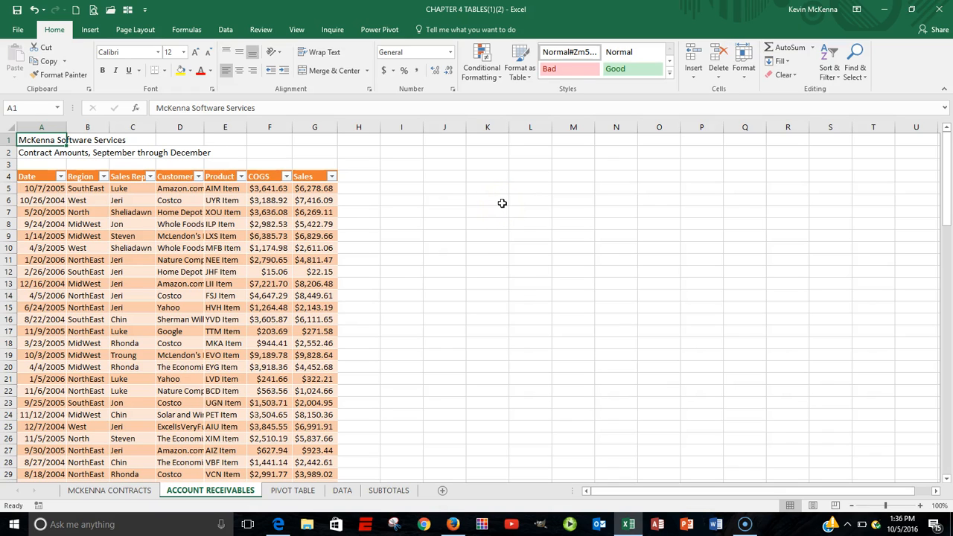
key(ctrl+End)
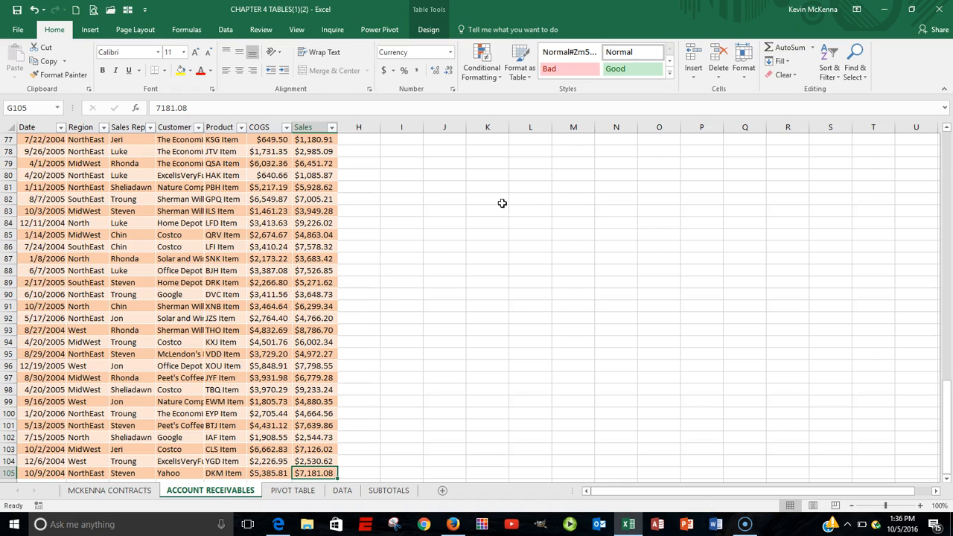
key(ctrl+Home)
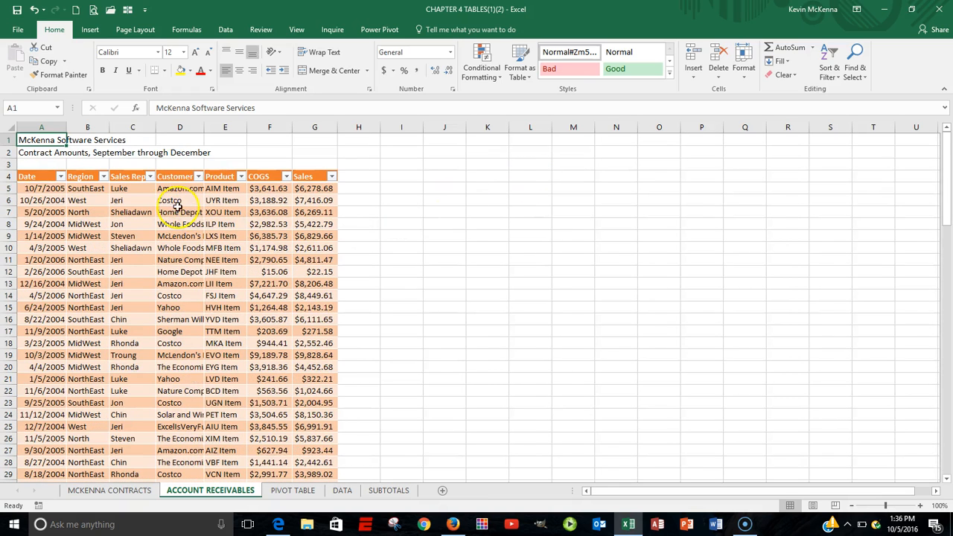
Step: Custom sort the table by Date from oldest to newest, then by Sales Rep from A to Z
click(119, 188)
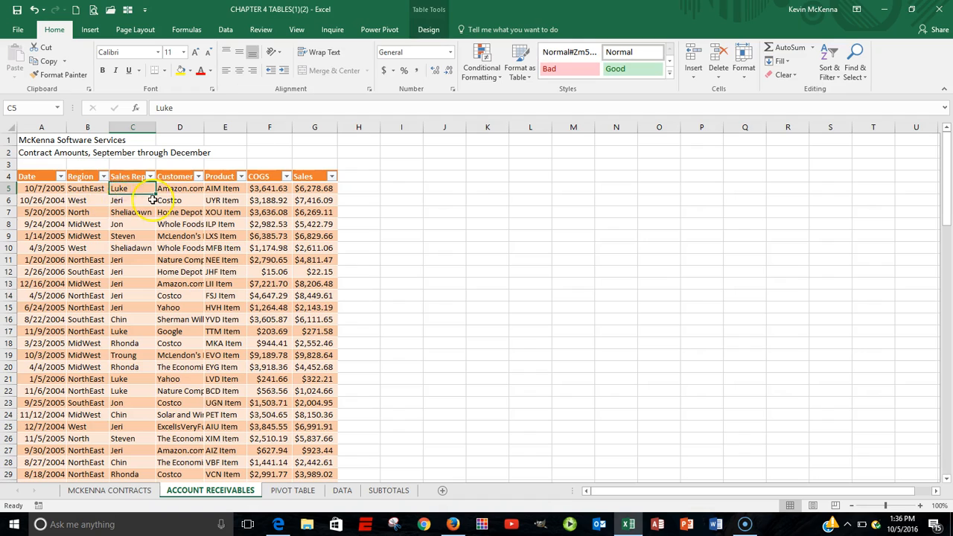
click(96, 189)
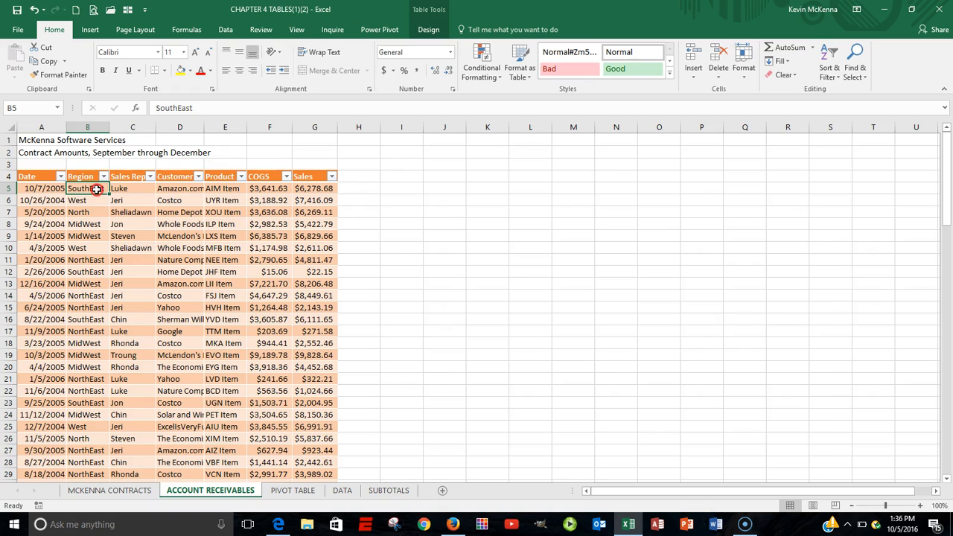
right_click(97, 189)
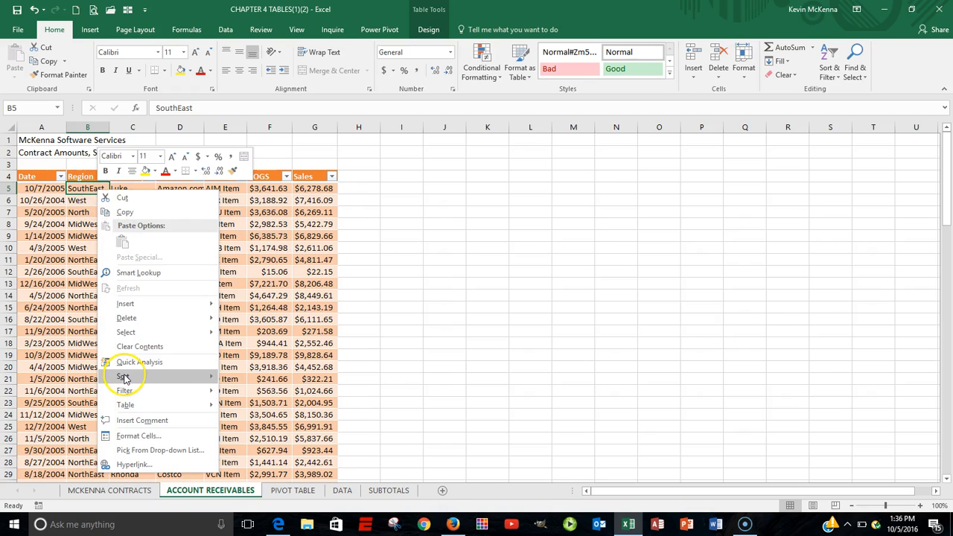
mouse_move(124, 378)
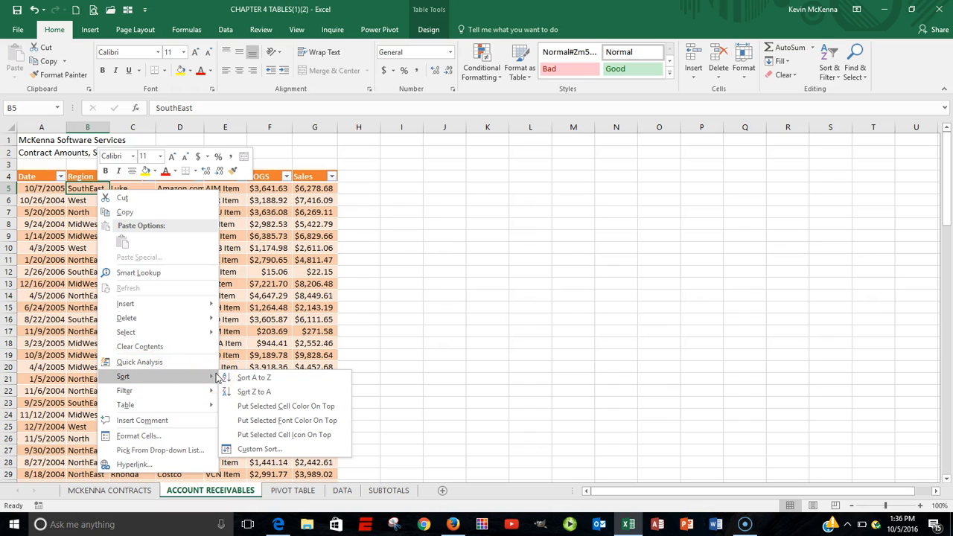
click(271, 450)
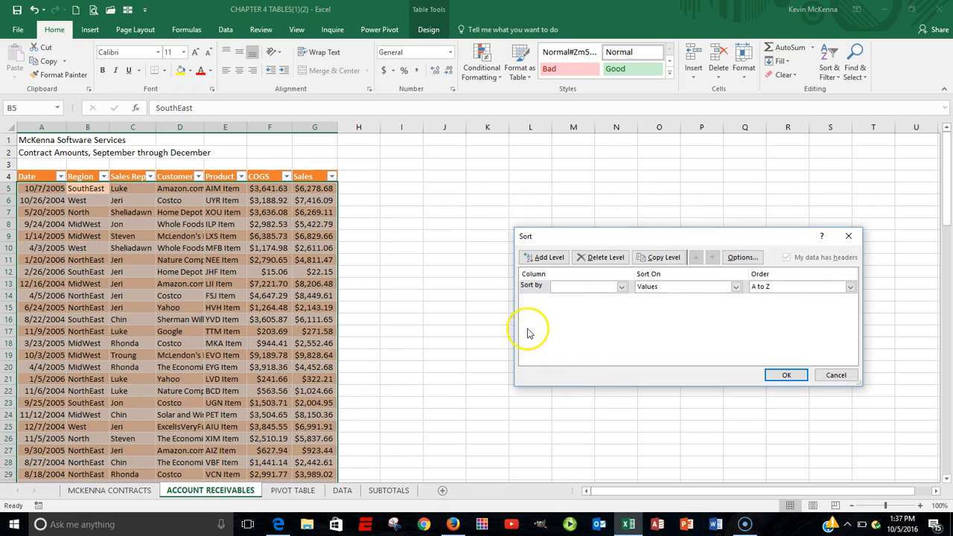
click(622, 288)
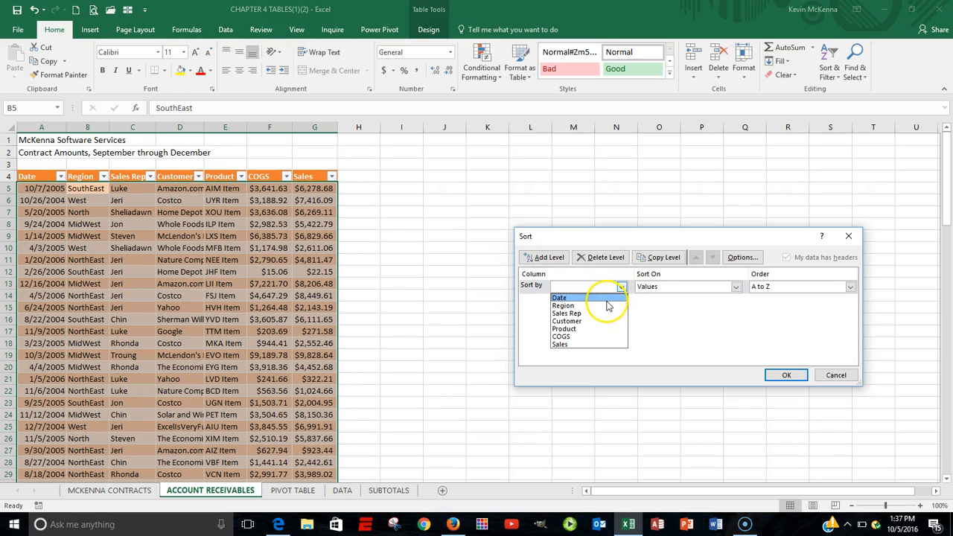
click(606, 297)
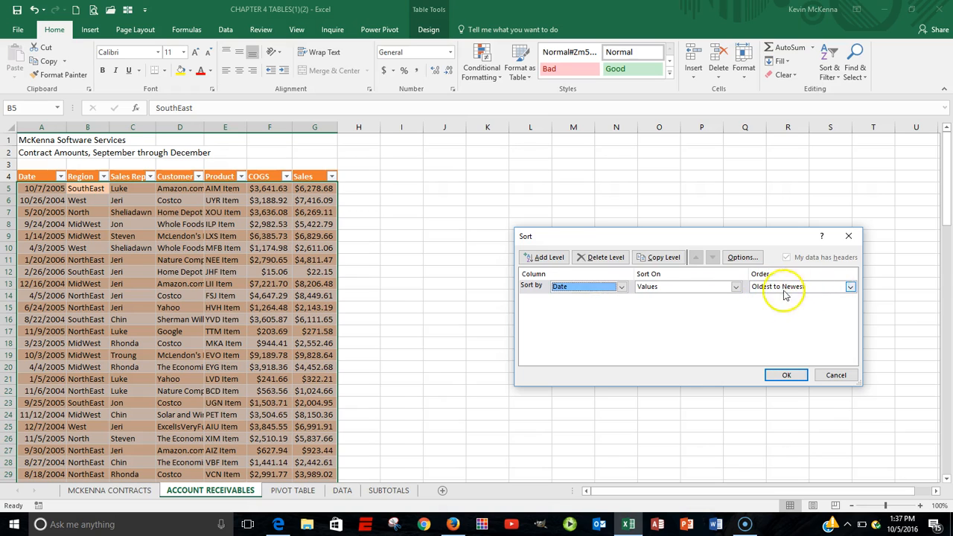
click(554, 258)
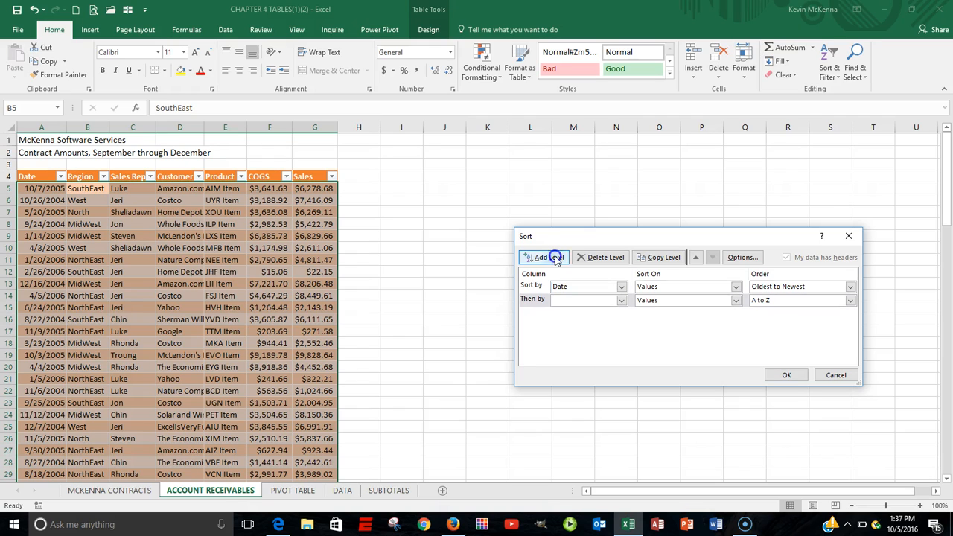
click(622, 301)
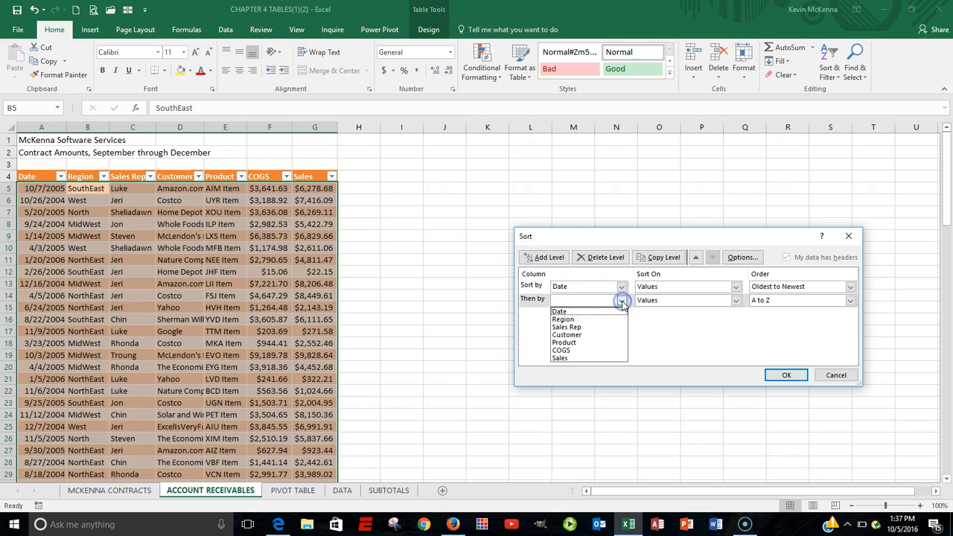
click(582, 328)
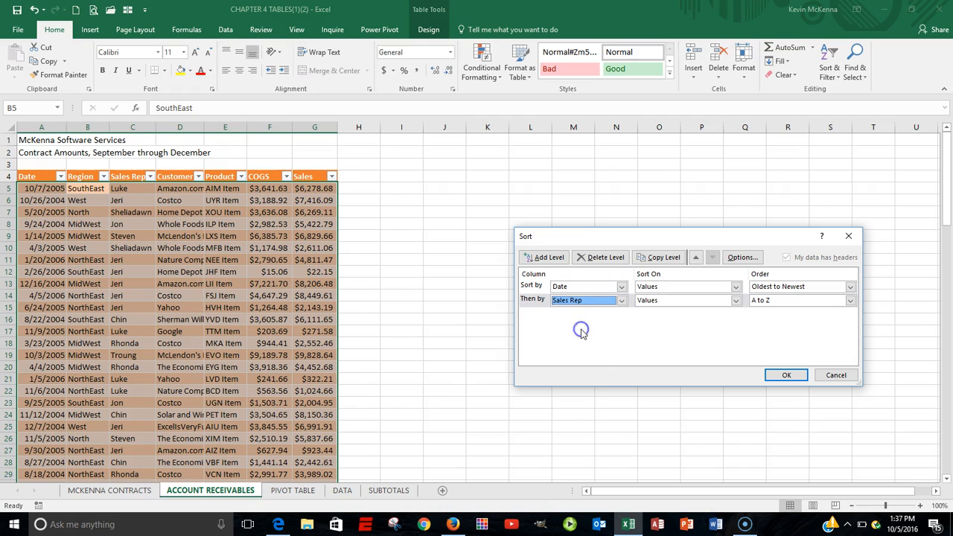
click(788, 375)
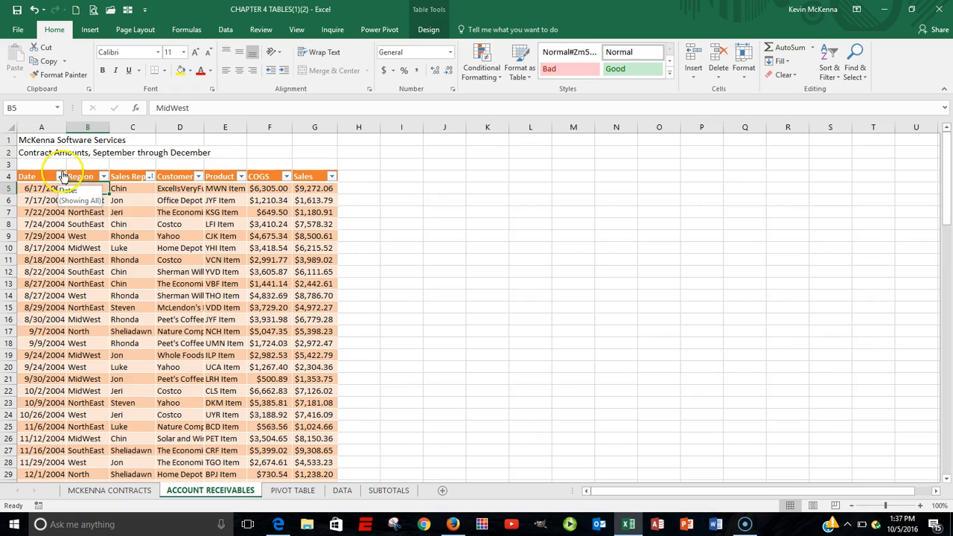
Step: Re-sort the table by Sales Rep alone from A to Z, deleting the Date sort level
click(133, 187)
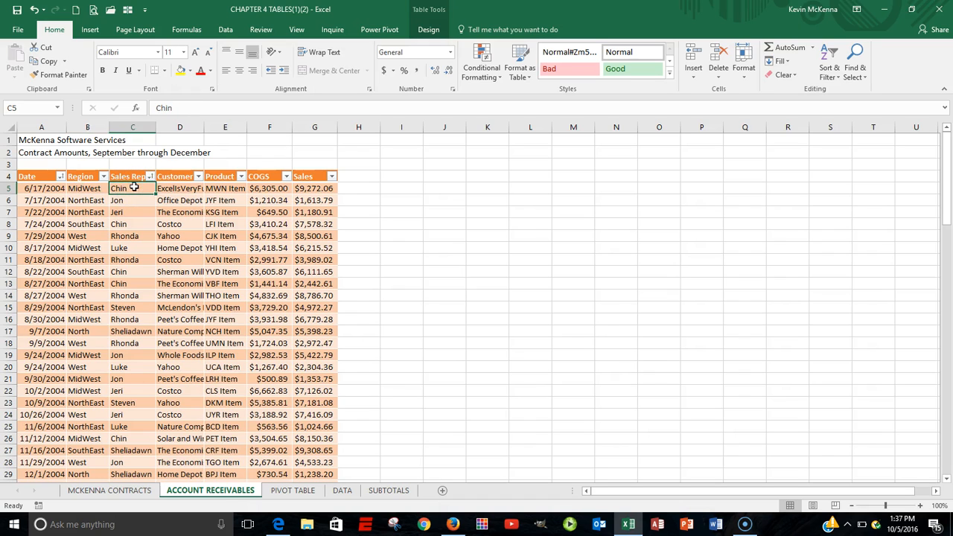
click(127, 187)
right_click(125, 188)
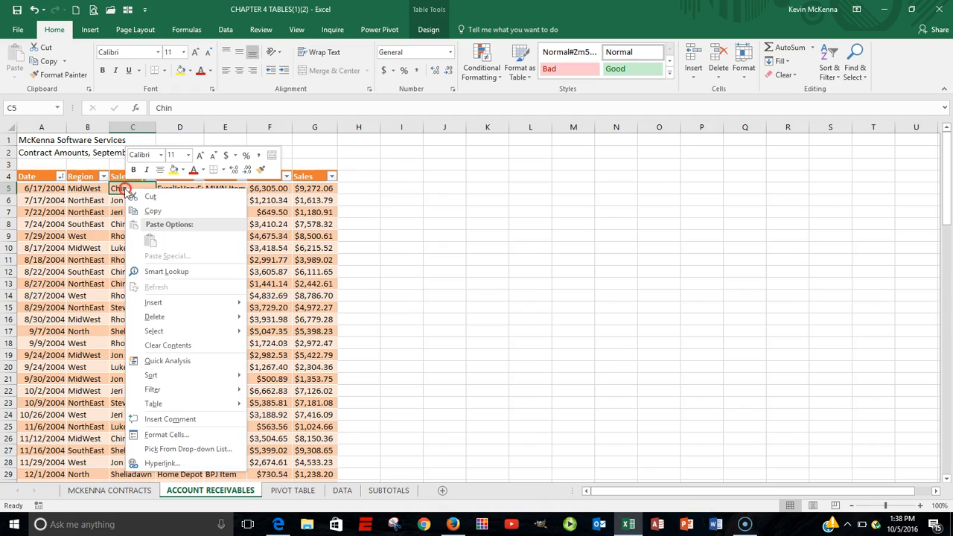
mouse_move(153, 376)
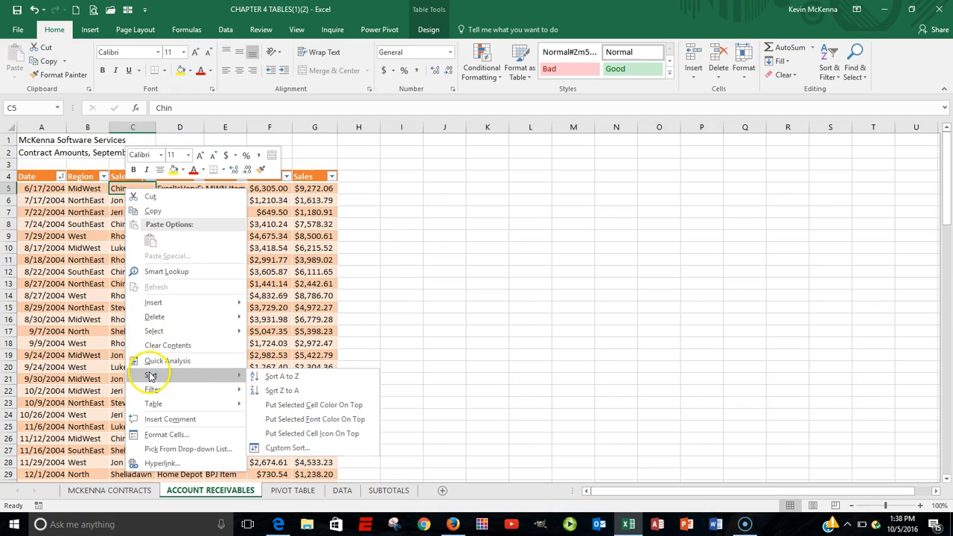
click(302, 436)
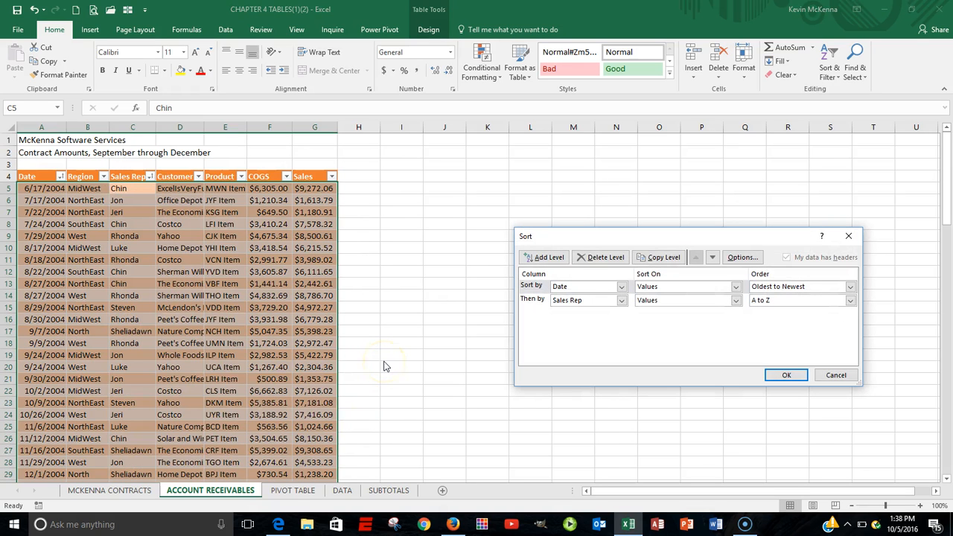
click(586, 286)
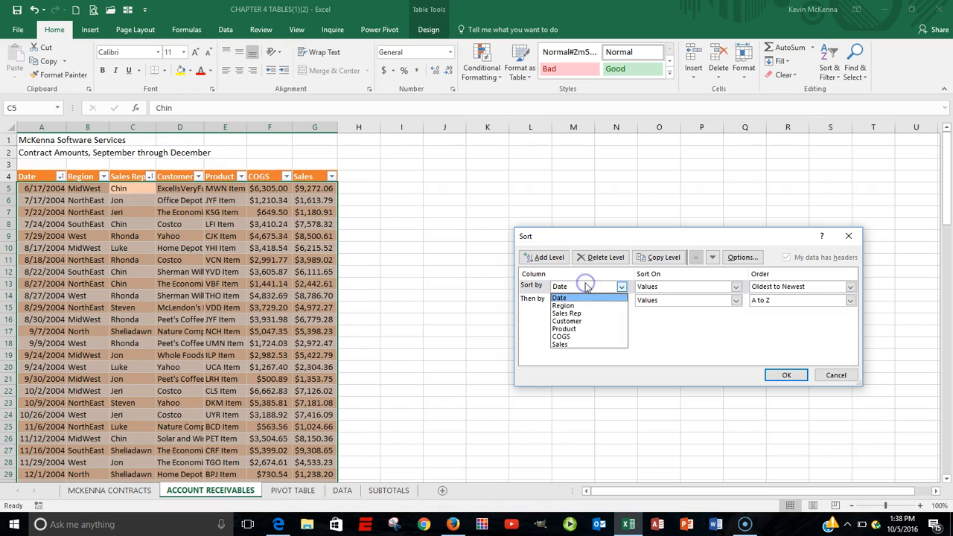
click(586, 286)
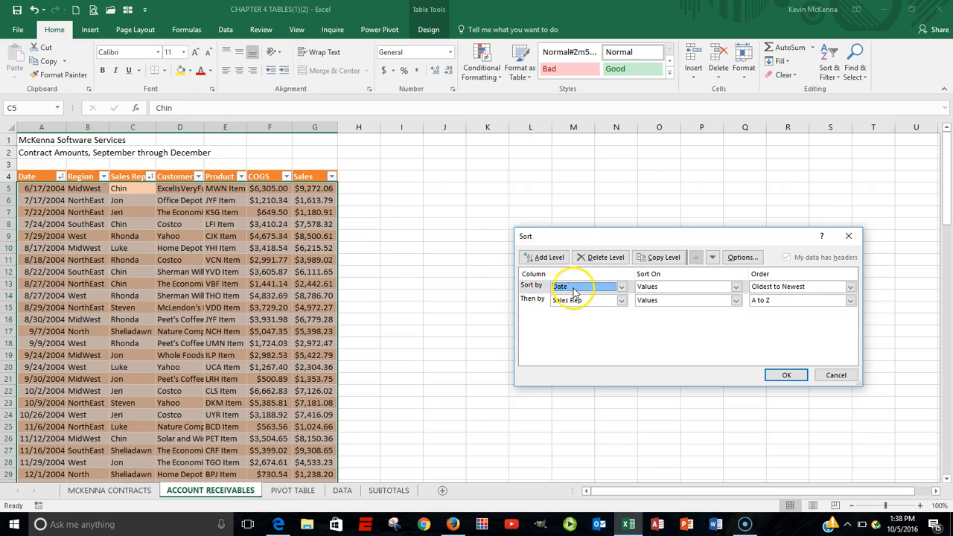
click(599, 259)
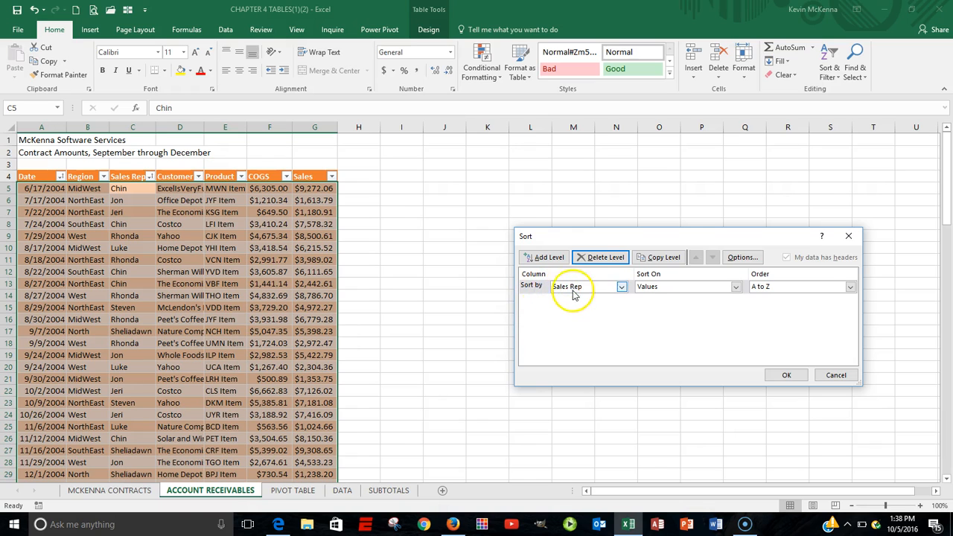
click(783, 374)
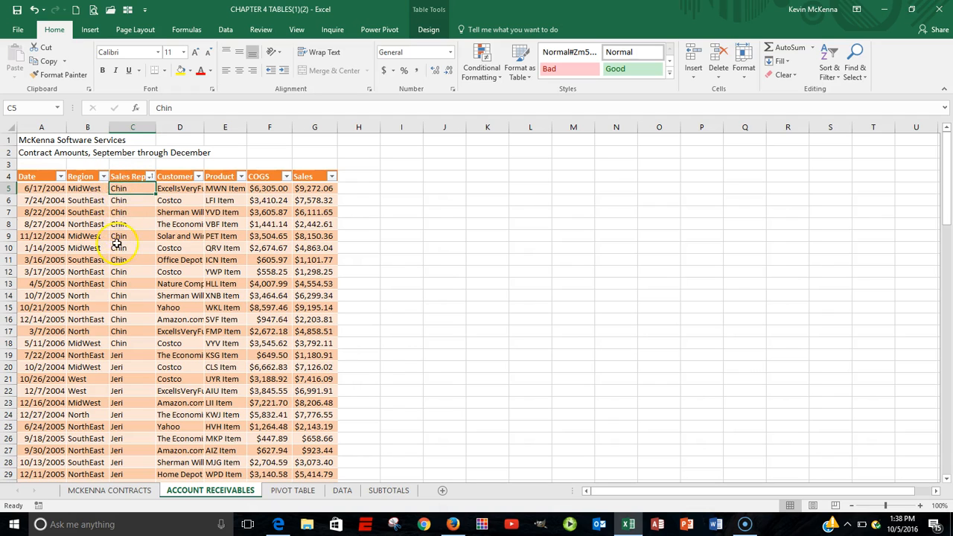
Step: Reopen the custom sort to review the Sales Rep sort level and close it
right_click(129, 188)
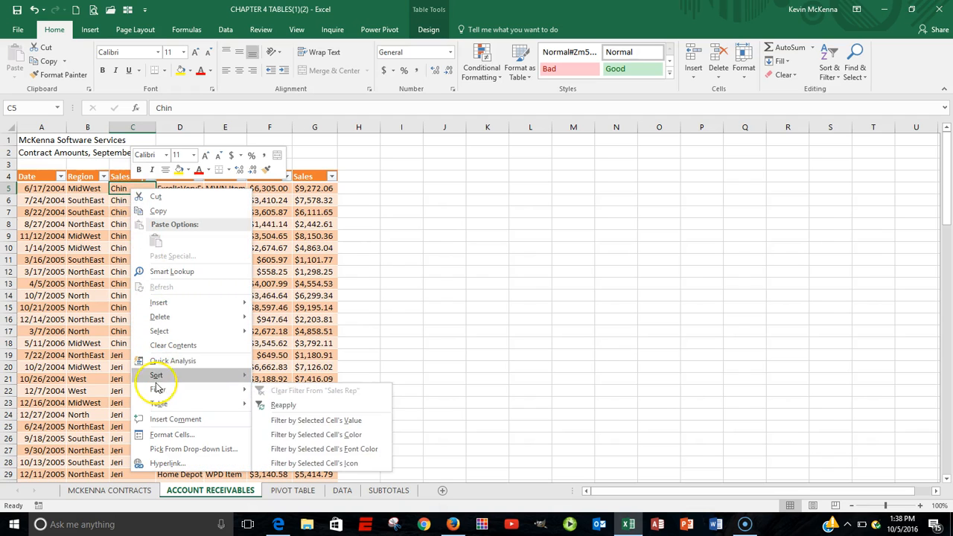
mouse_move(239, 375)
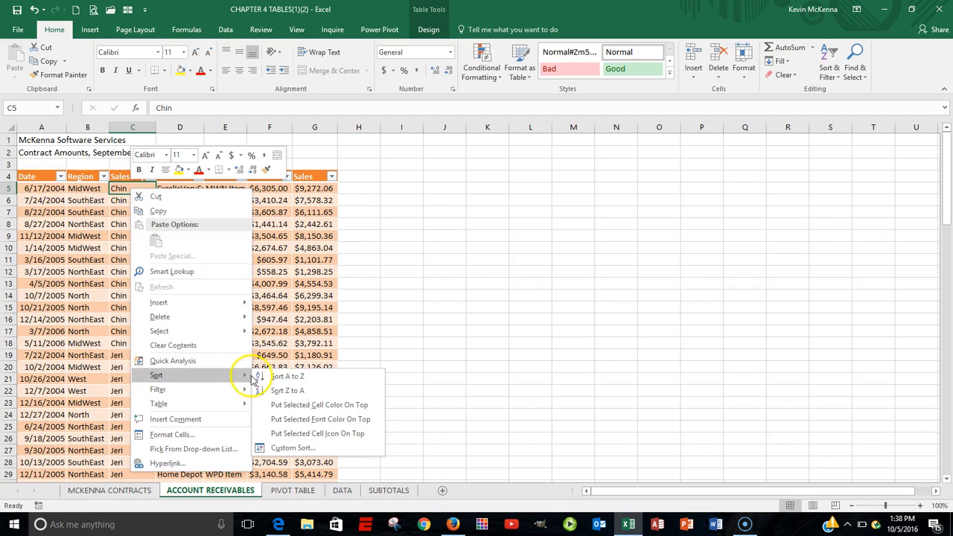
click(293, 448)
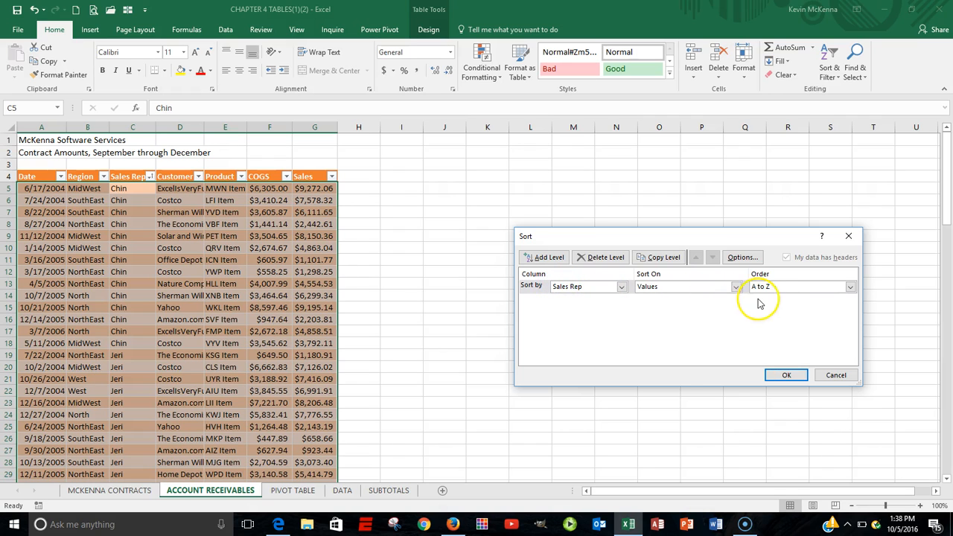
click(798, 381)
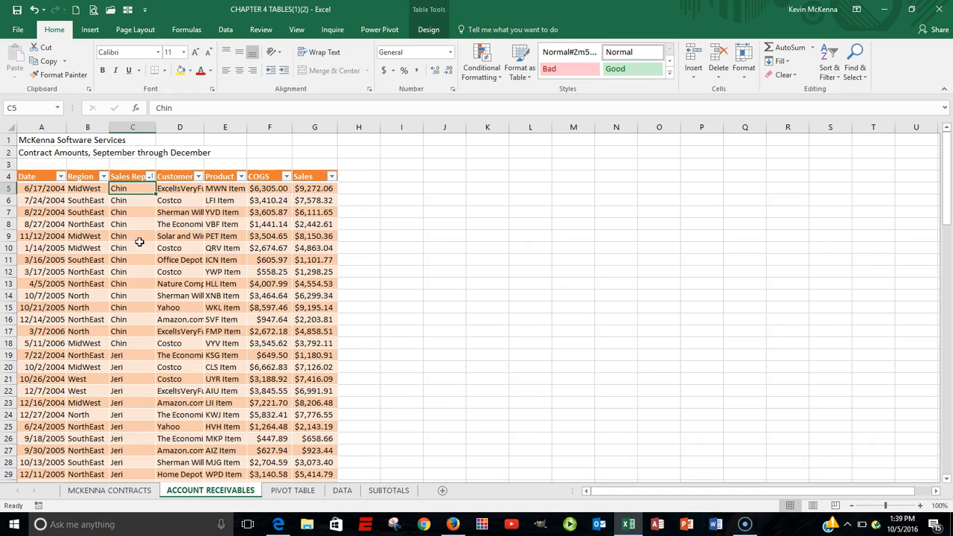
Step: Turn on the table's Total Row
click(134, 189)
click(428, 31)
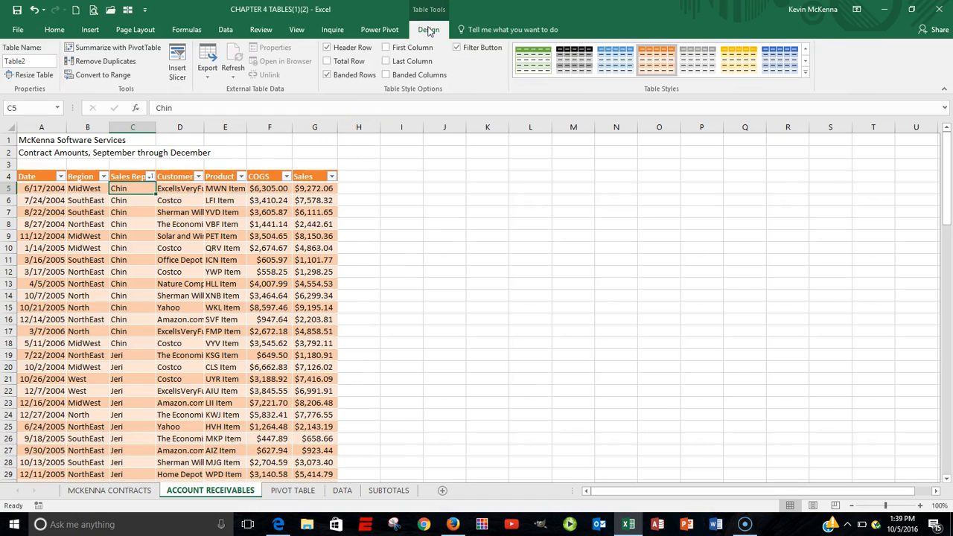
click(327, 62)
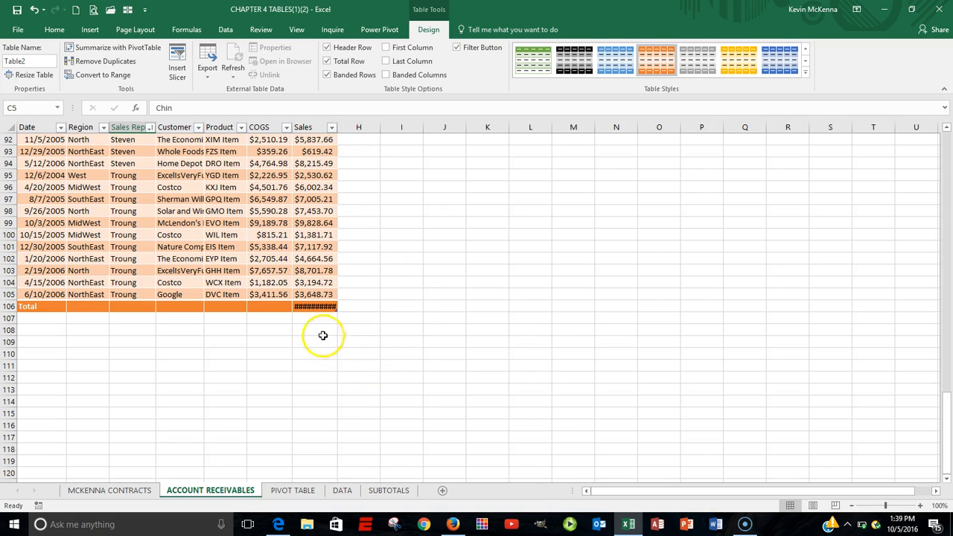
Step: Widen the Sales column to fit its total and review the Sales total's function list, keeping Sum
double_click(337, 126)
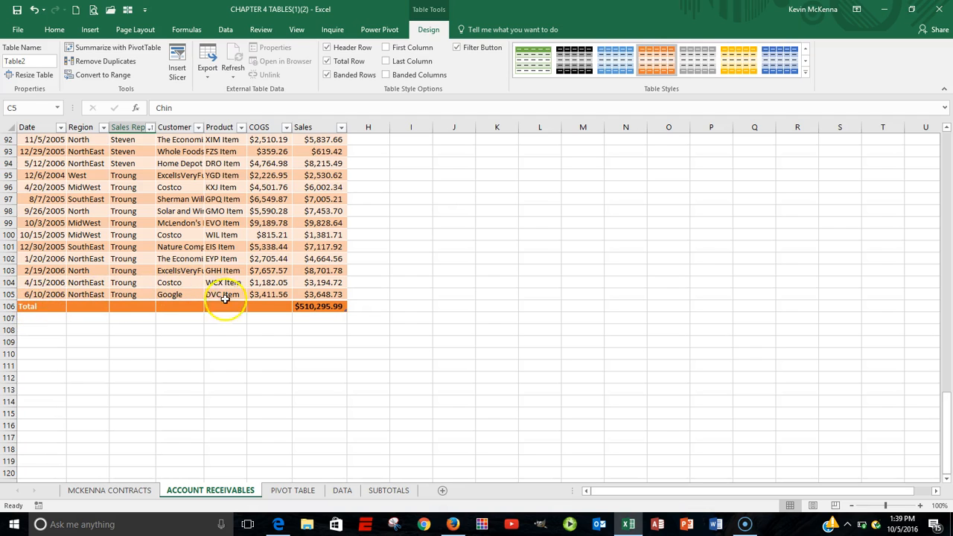
click(320, 306)
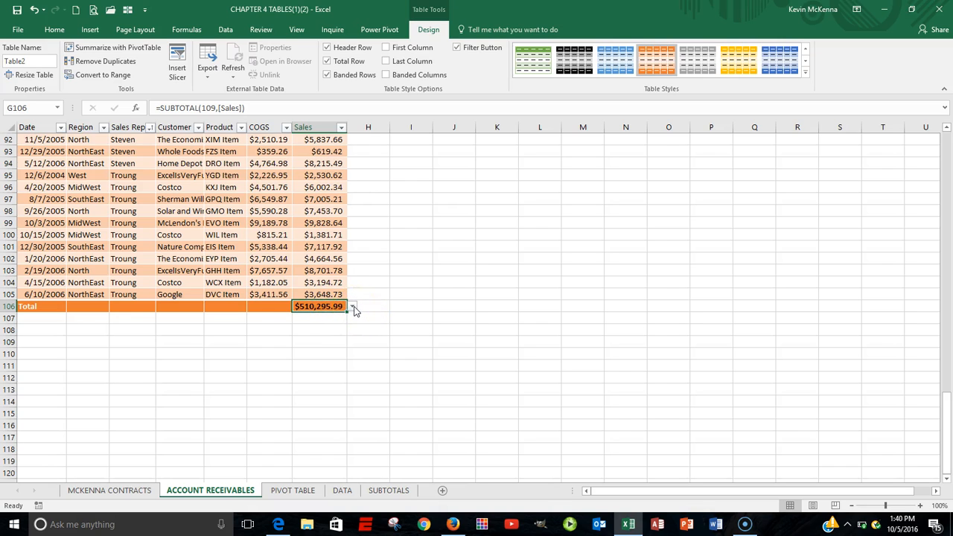
click(353, 307)
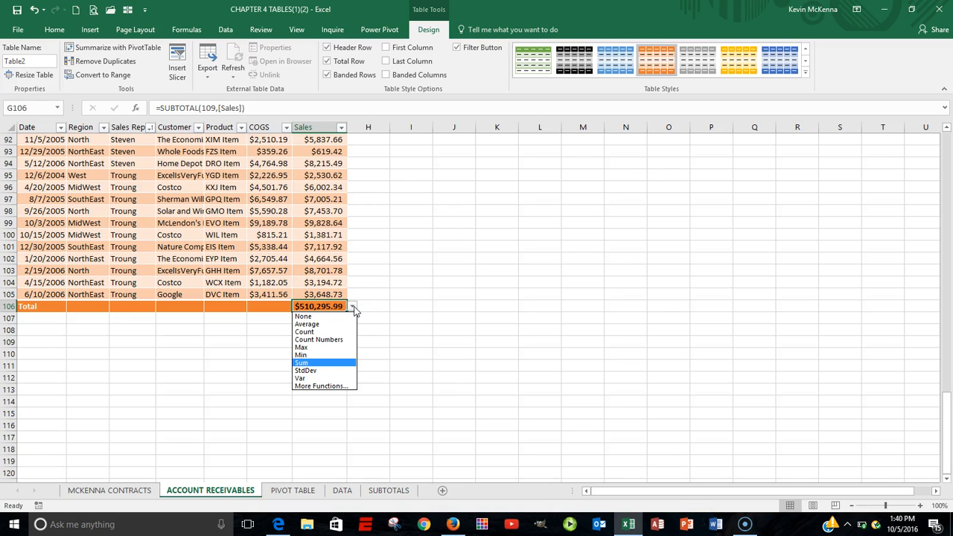
click(354, 308)
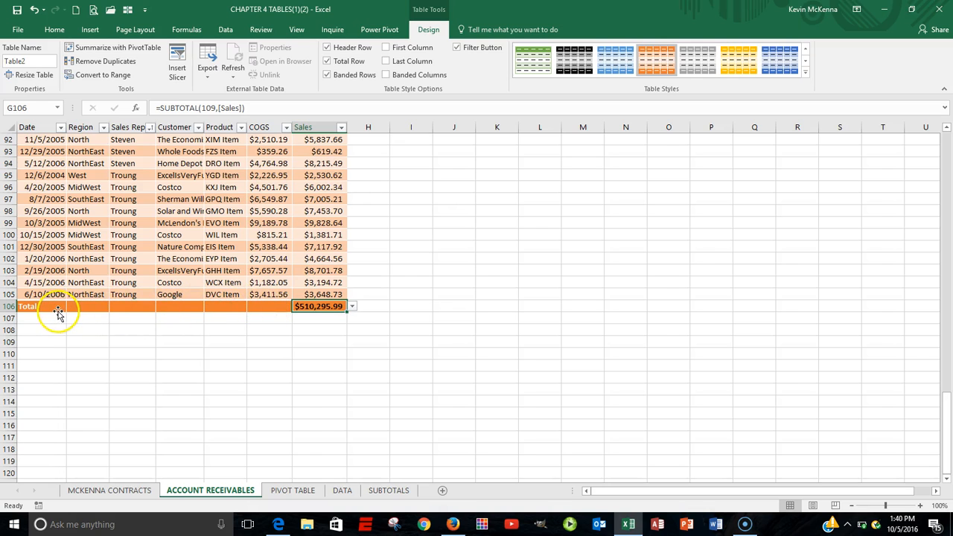
Step: Set the COGS total-row function to Sum and widen the COGS column to fit it
click(267, 305)
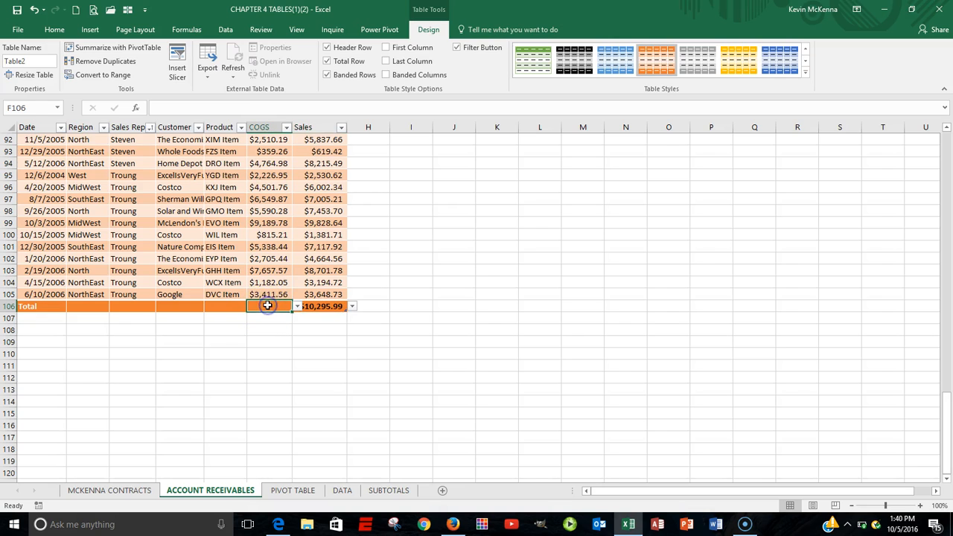
click(266, 128)
click(268, 305)
click(297, 308)
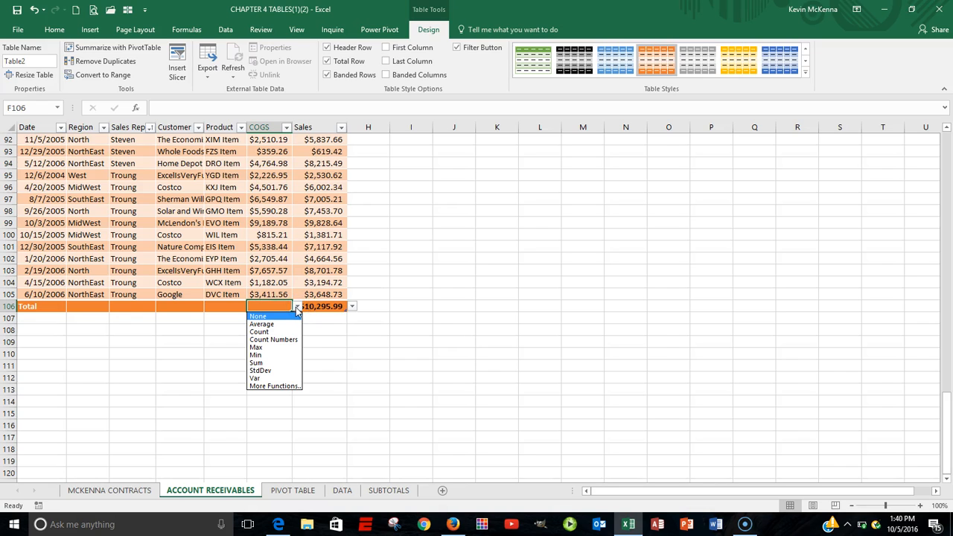
click(281, 365)
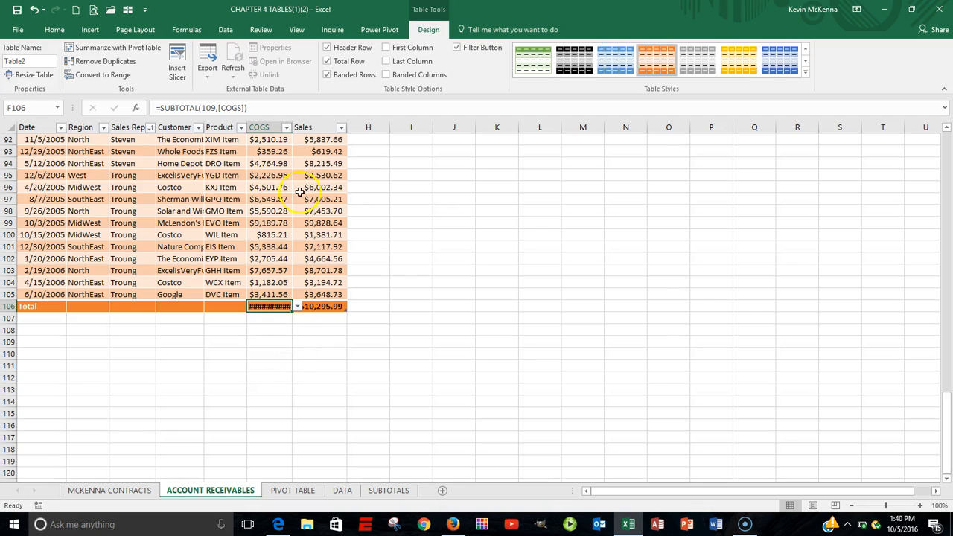
double_click(294, 128)
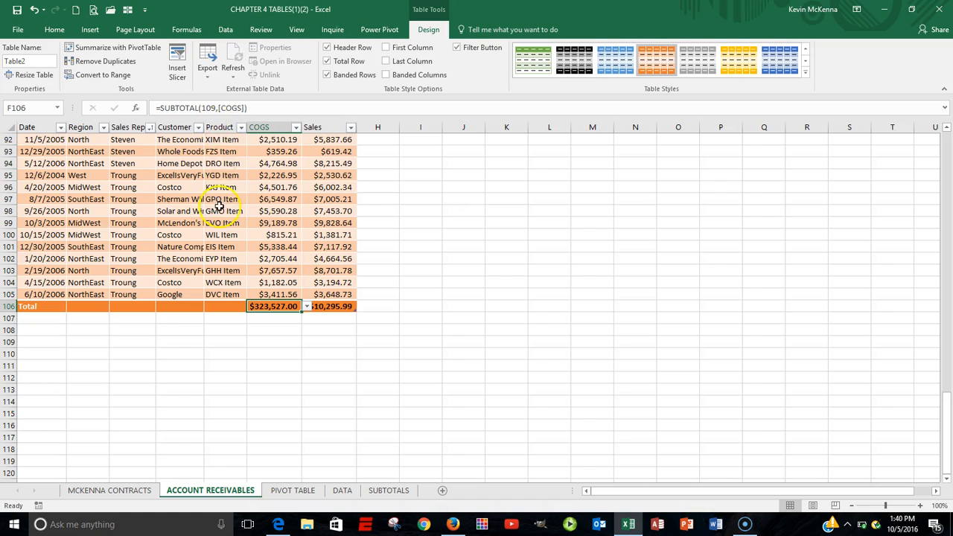
Step: Set the Product total-row function to Count
click(216, 307)
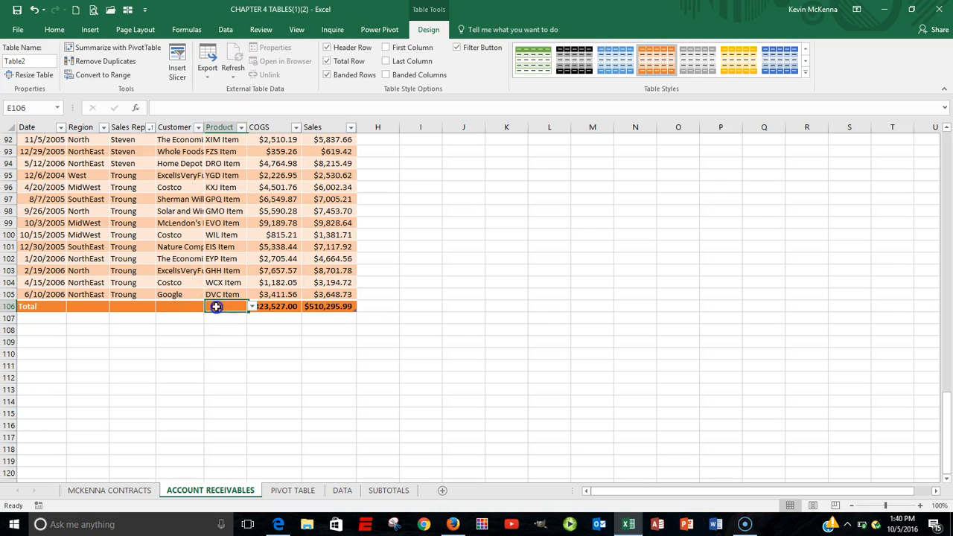
click(252, 307)
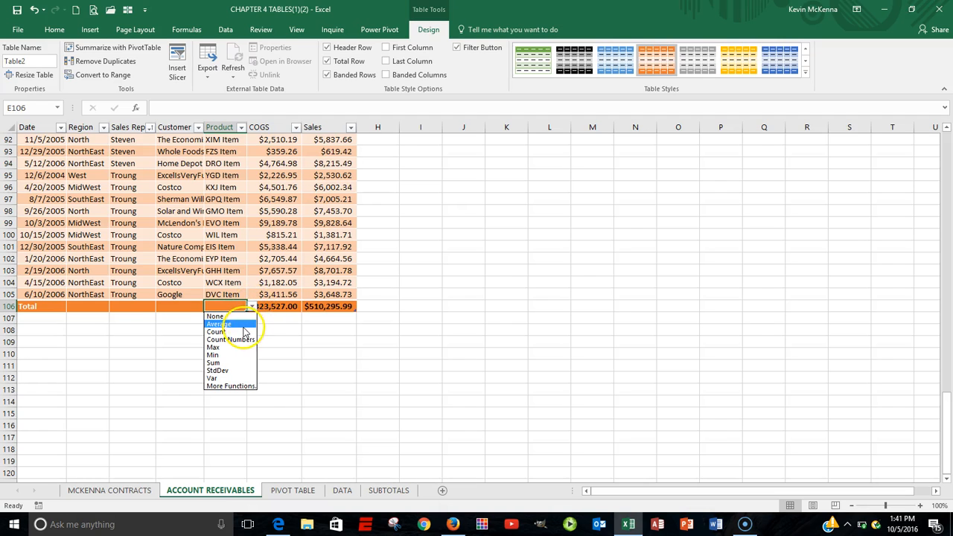
click(239, 332)
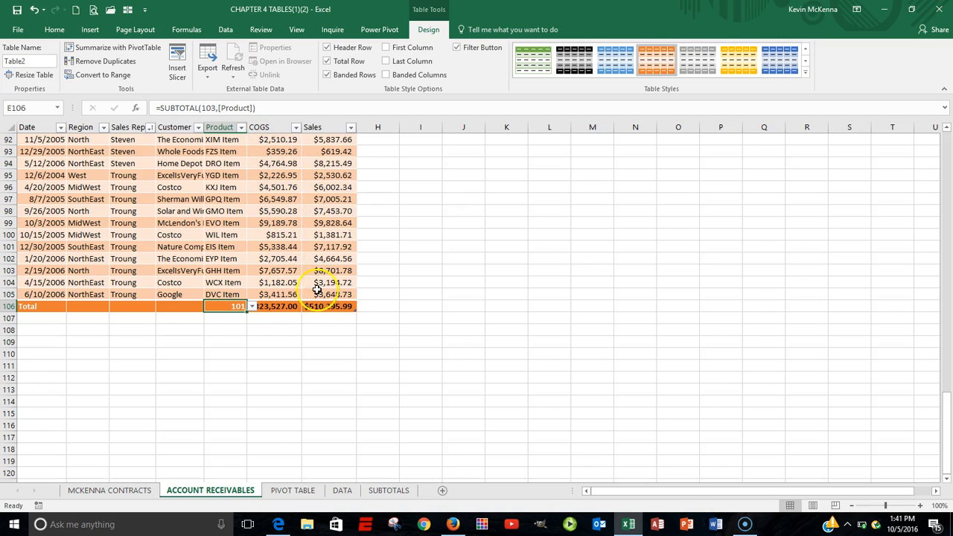
click(169, 305)
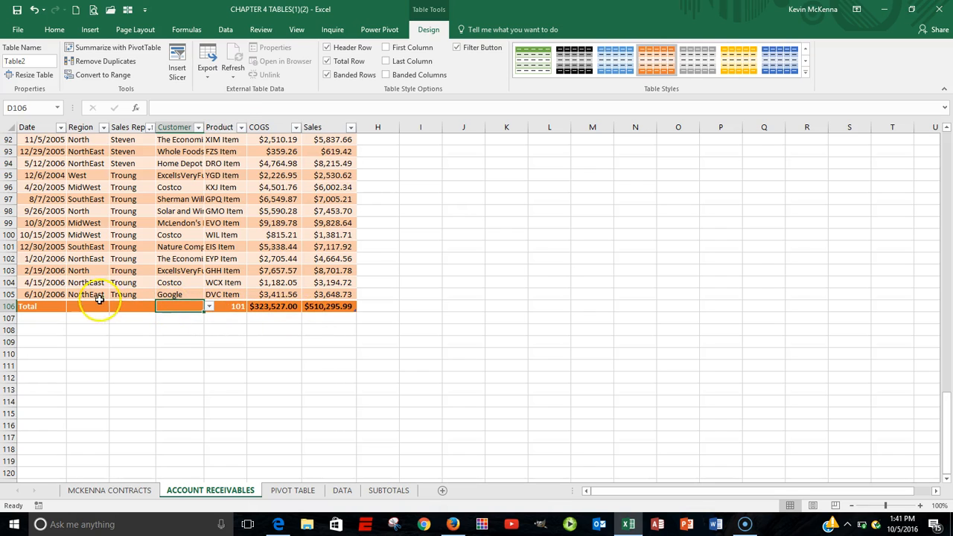
click(211, 307)
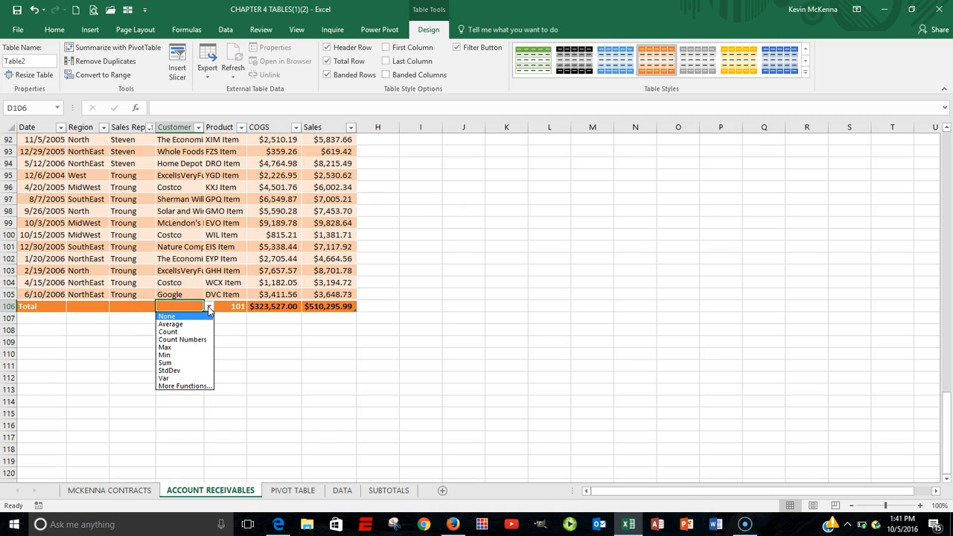
click(241, 355)
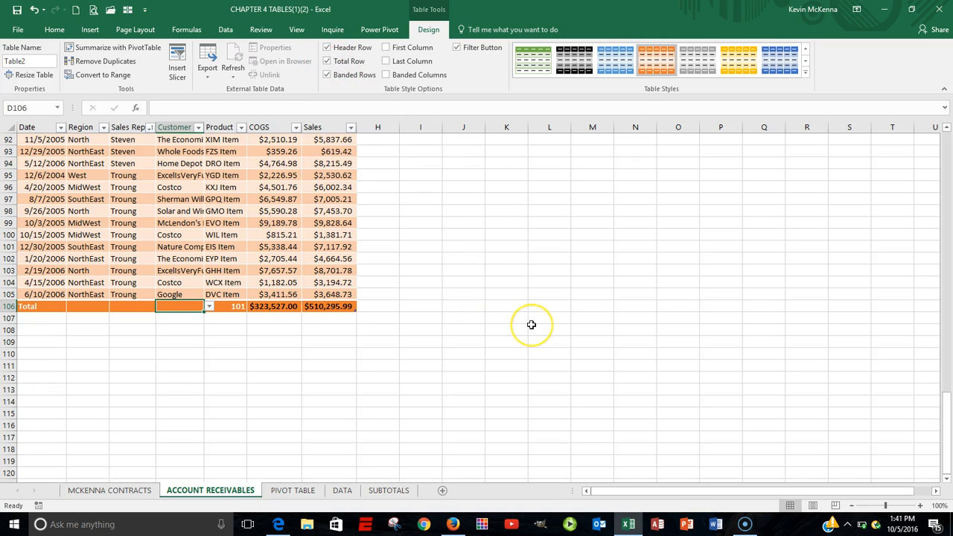
Step: Filter the table by Sales Rep to show only Chin
scroll(531, 325, up, 4)
scroll(531, 324, up, 10)
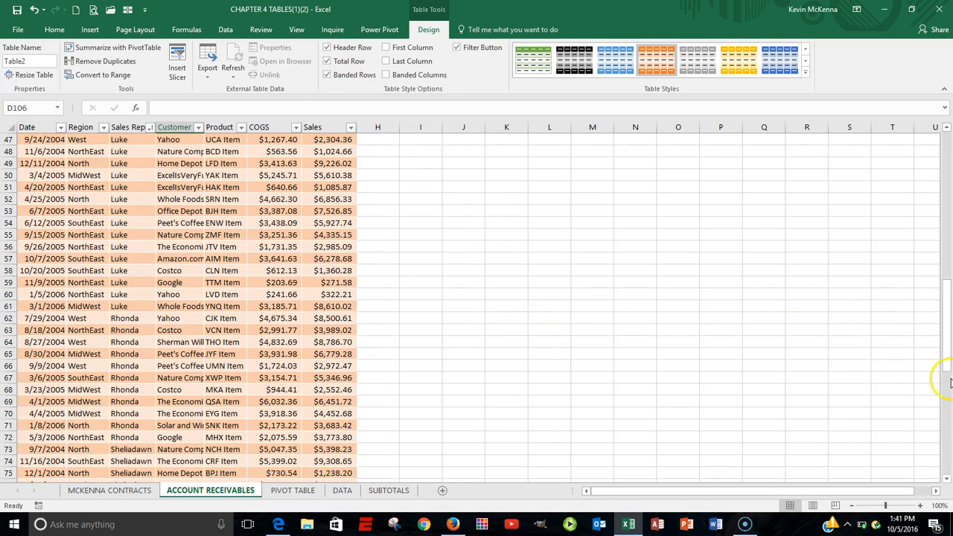
drag(942, 312, 942, 165)
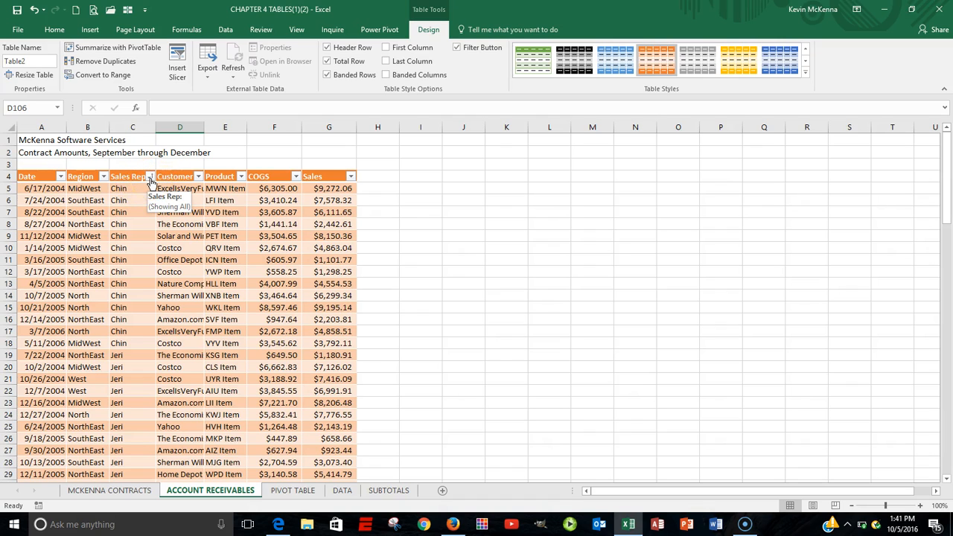
click(150, 177)
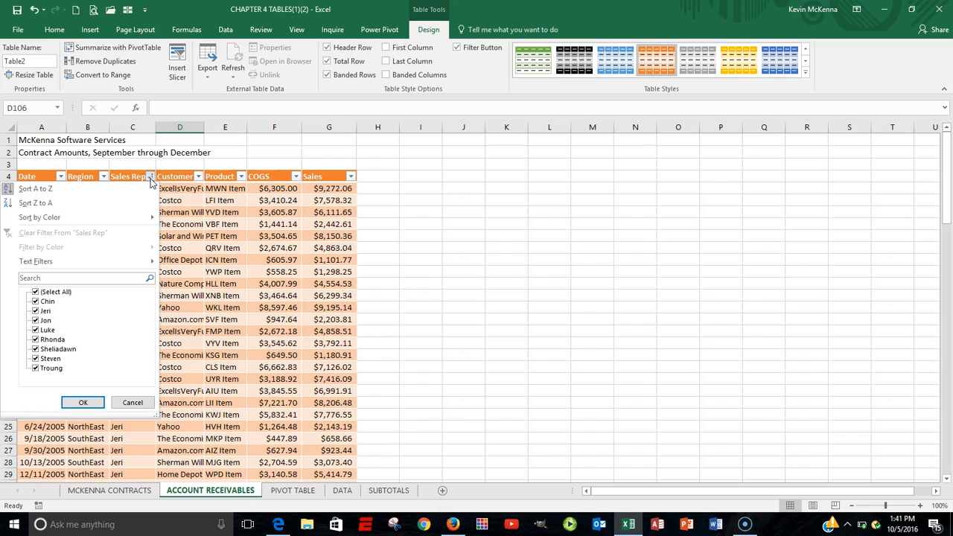
click(36, 292)
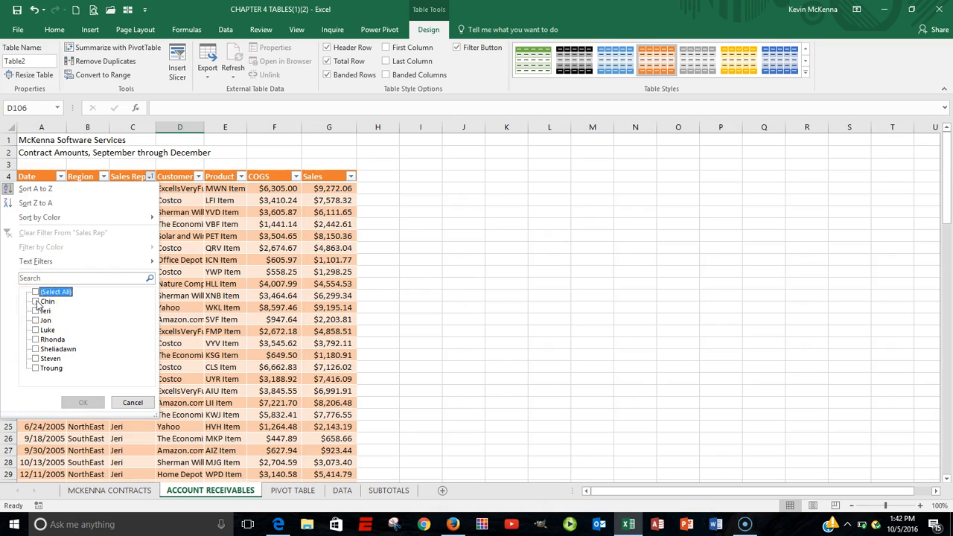
click(36, 301)
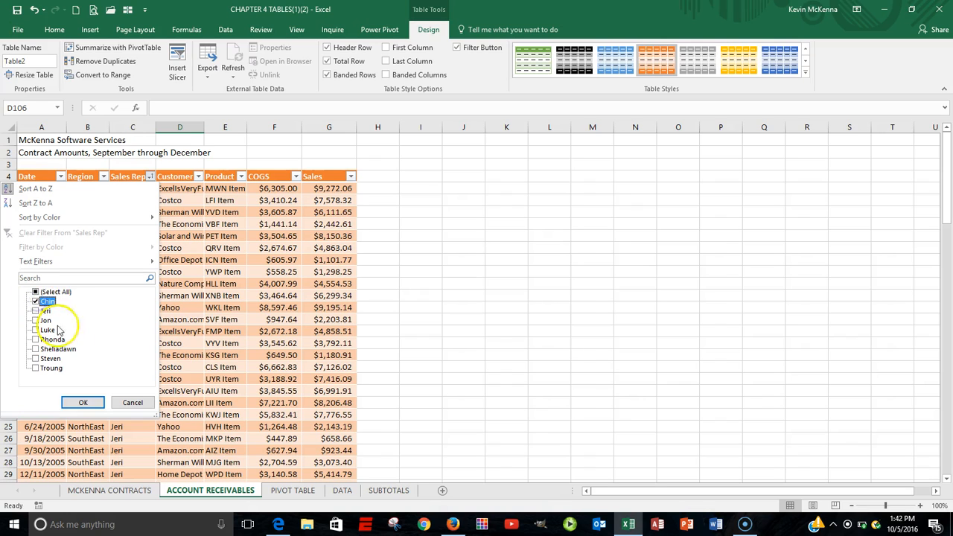
click(85, 402)
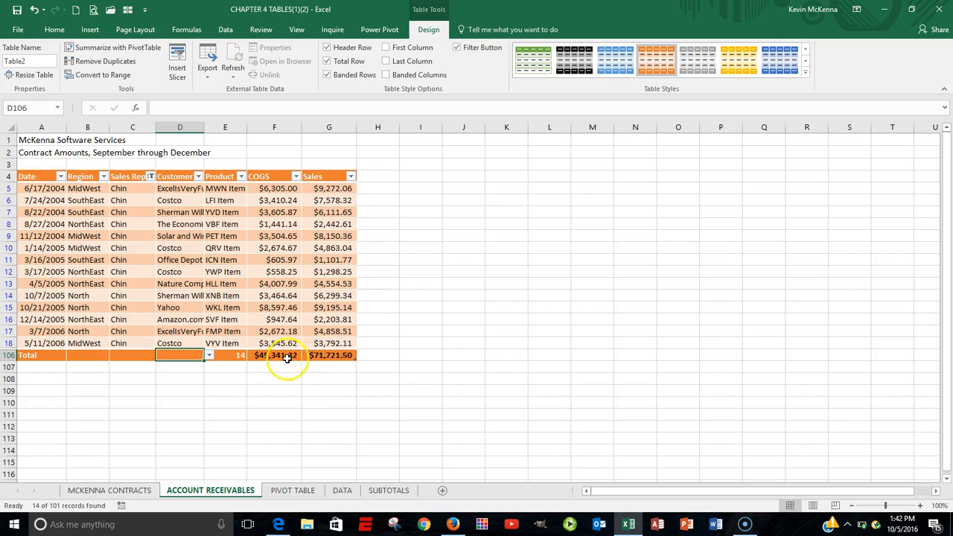
Step: Extend the Sales Rep filter to include Jeri along with Chin
click(151, 177)
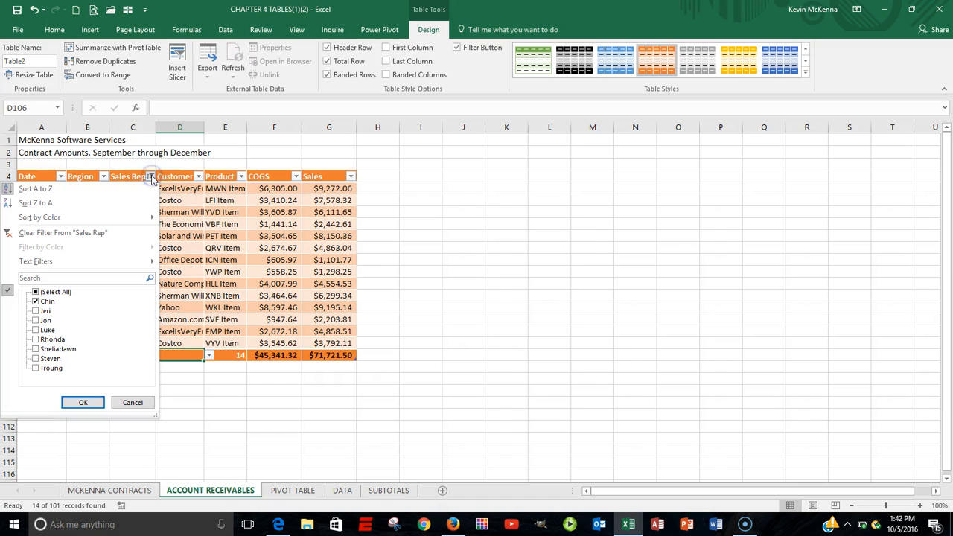
click(39, 312)
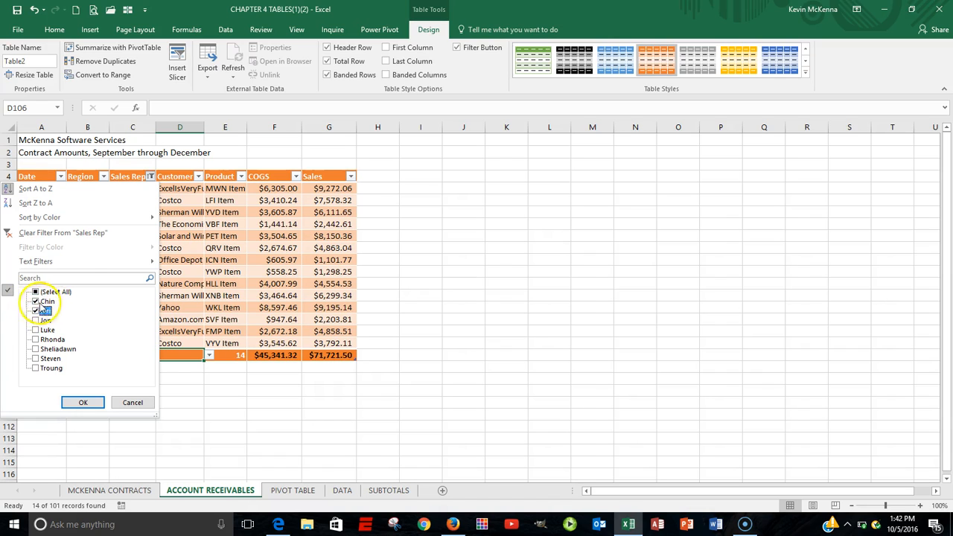
click(84, 403)
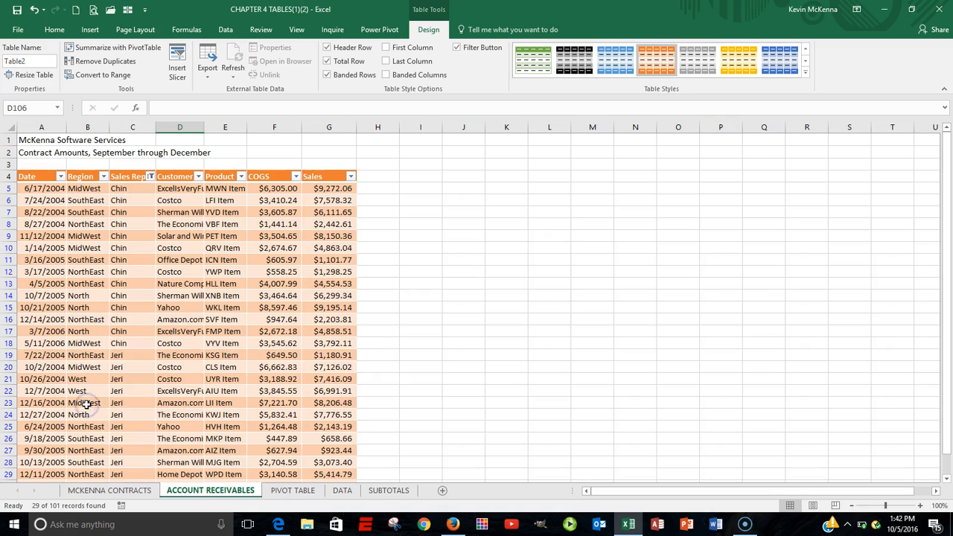
Step: Turn off the table's Total Row
scroll(447, 346, down, 4)
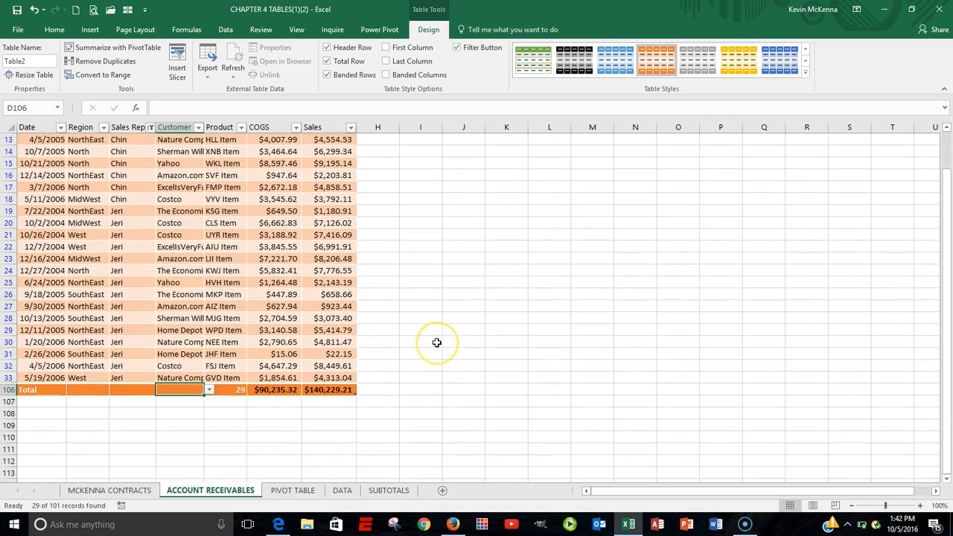
scroll(436, 343, up, 2)
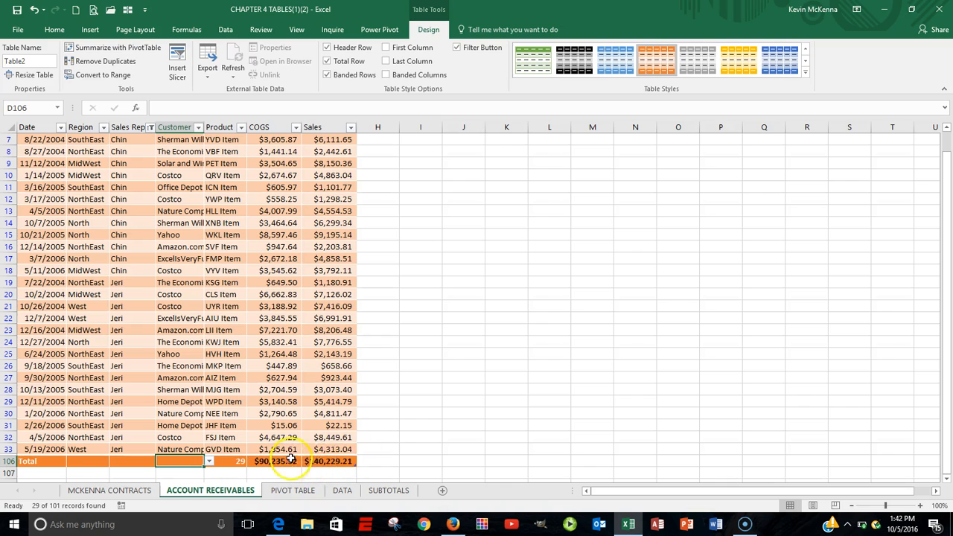
scroll(438, 384, up, 2)
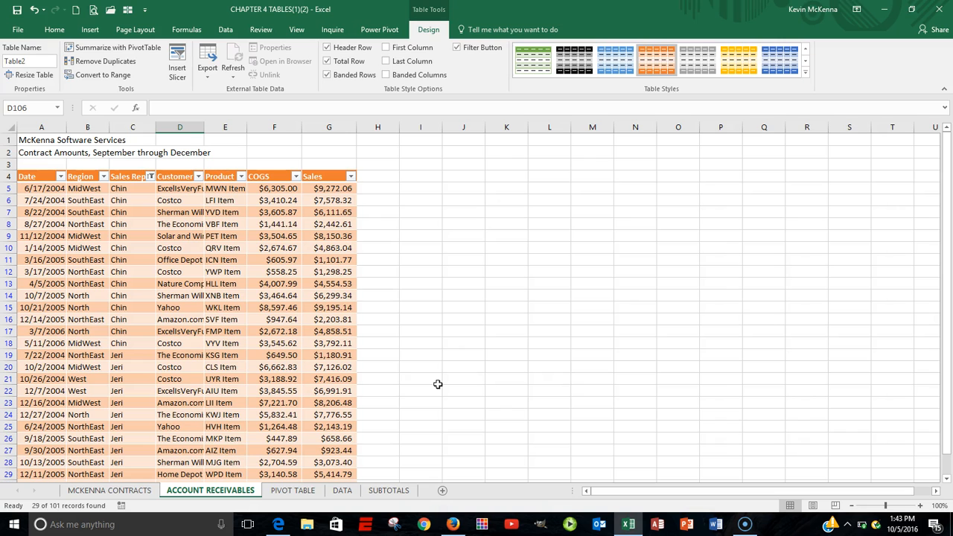
scroll(190, 387, down, 4)
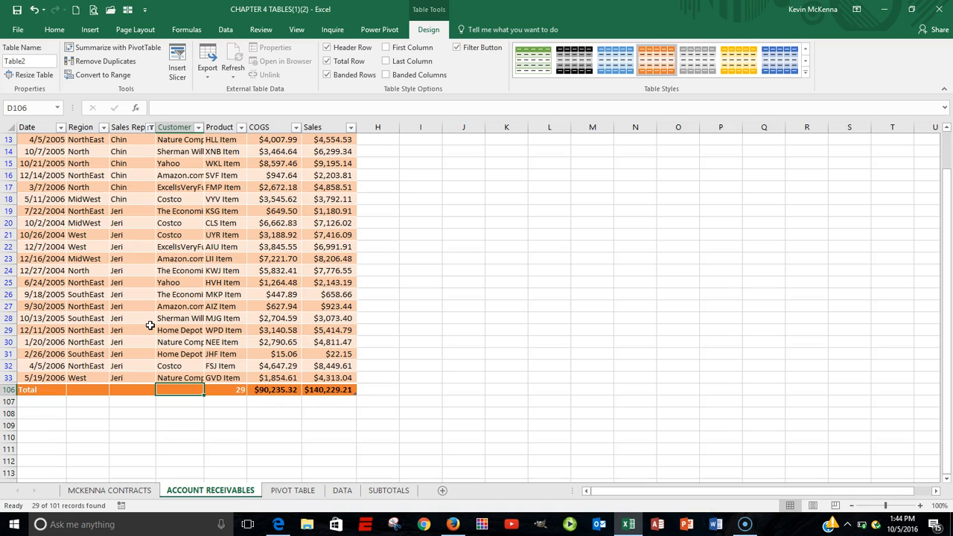
scroll(150, 326, up, 4)
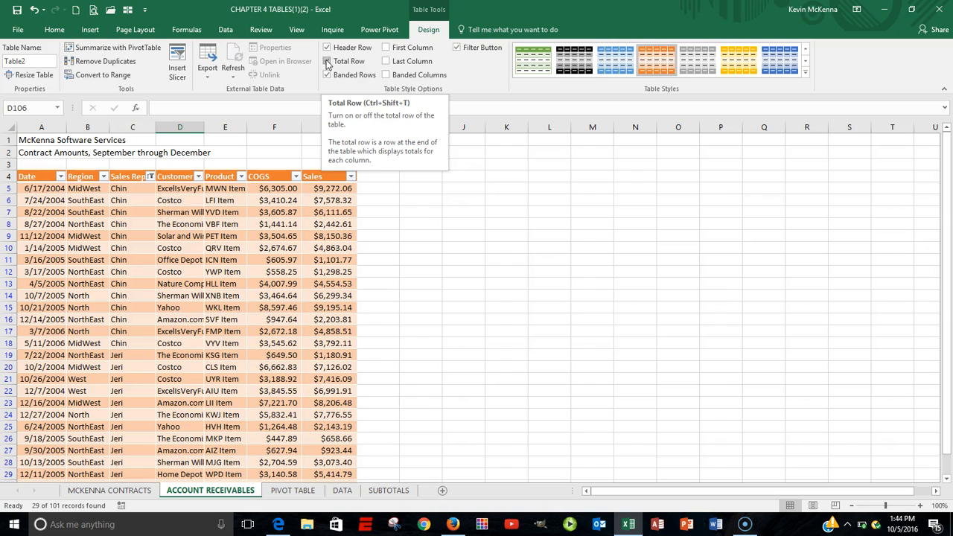
click(327, 62)
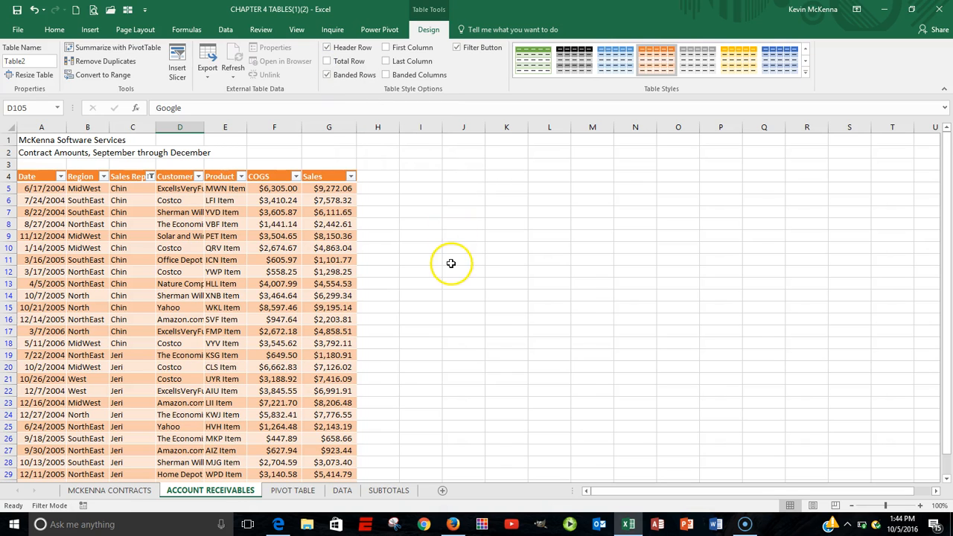
Step: Convert the table to a normal range, confirming the conversion
scroll(452, 262, down, 4)
scroll(452, 263, up, 4)
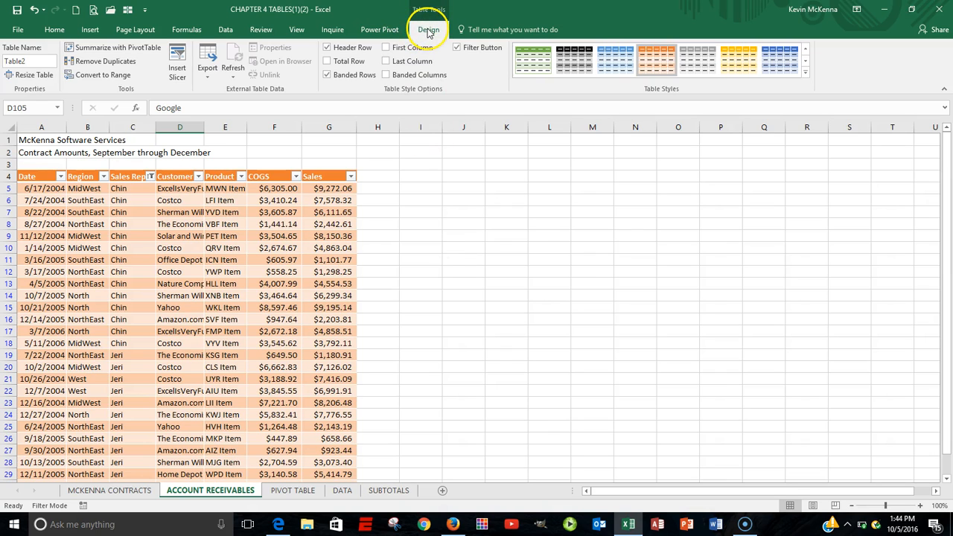
click(83, 75)
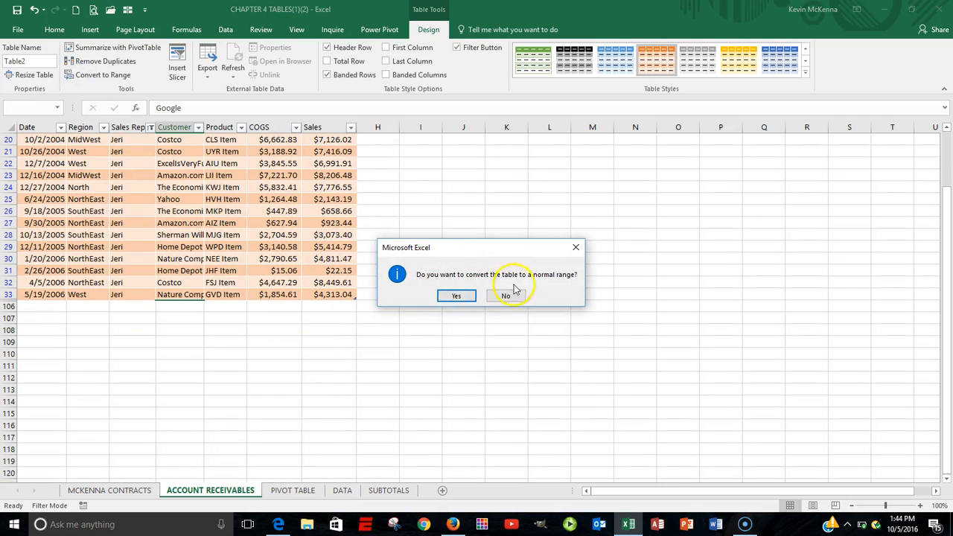
click(459, 297)
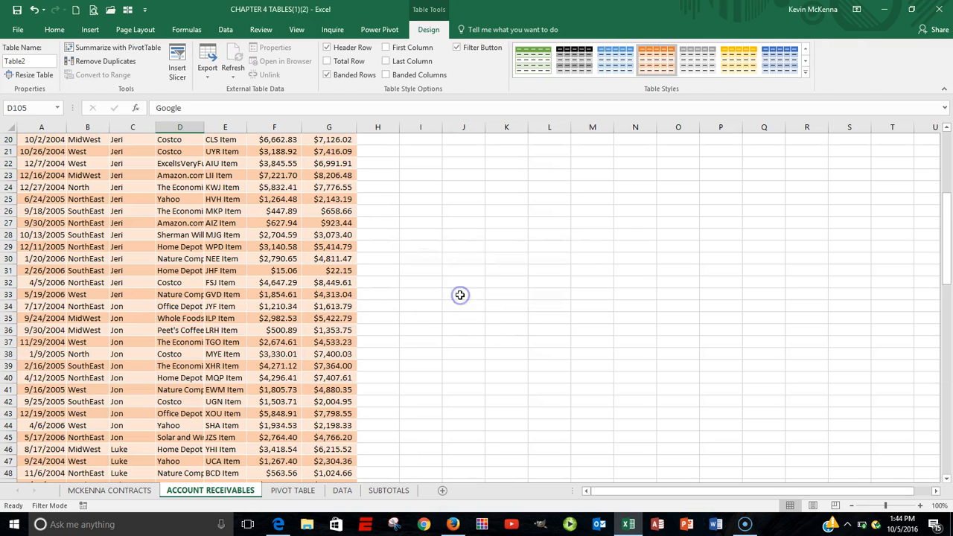
scroll(463, 293, up, 6)
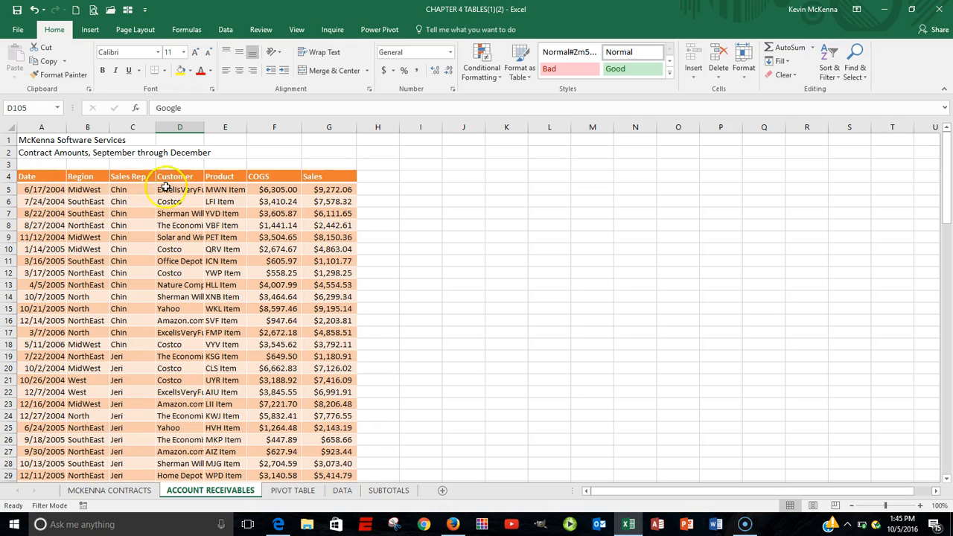
scroll(285, 253, down, 9)
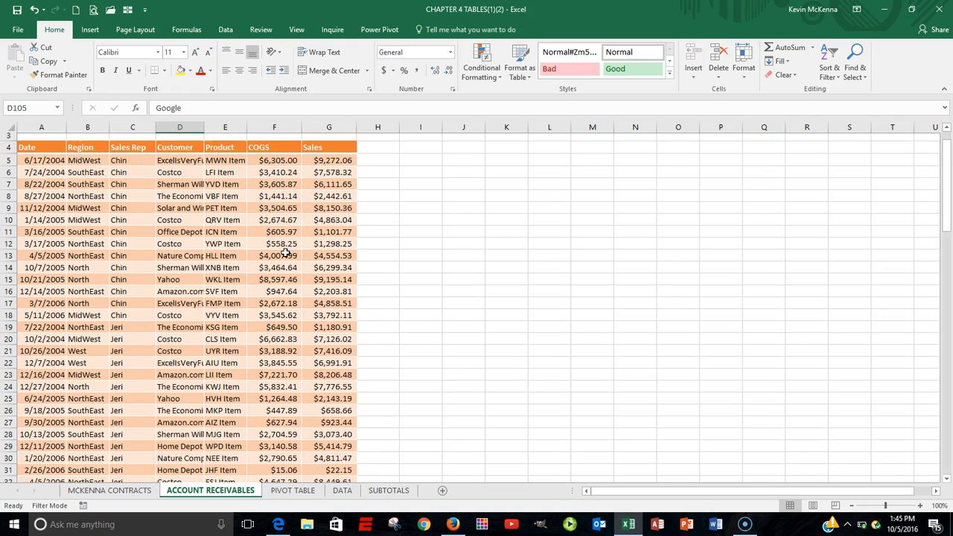
scroll(286, 254, down, 8)
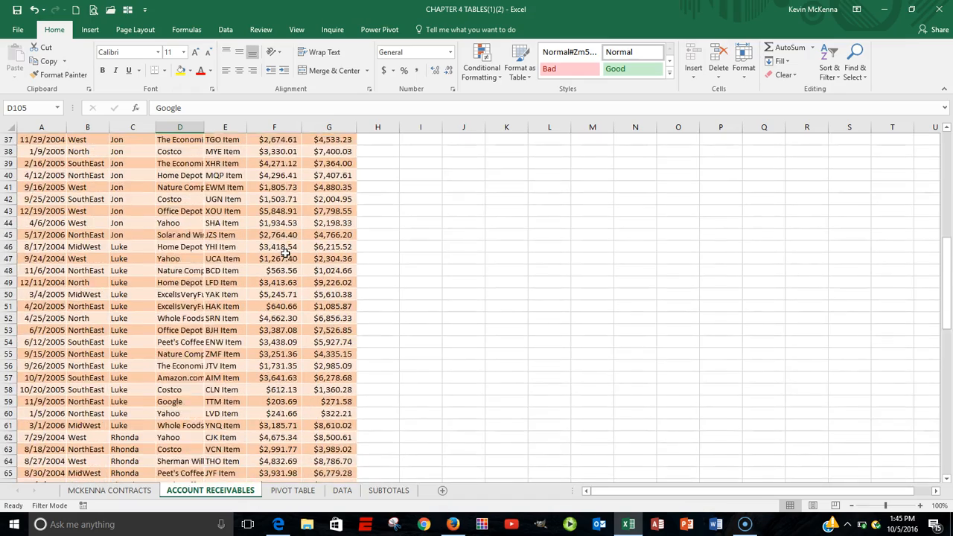
scroll(285, 257, up, 10)
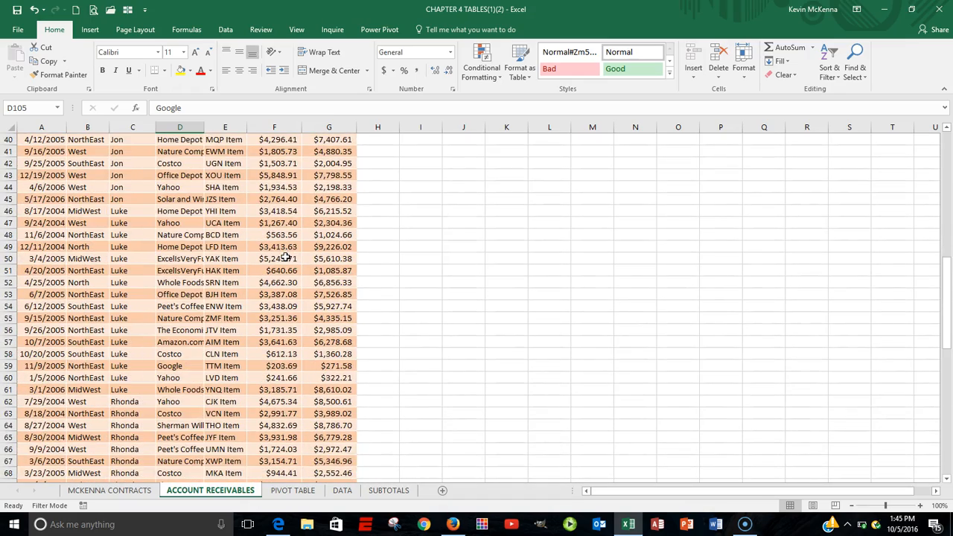